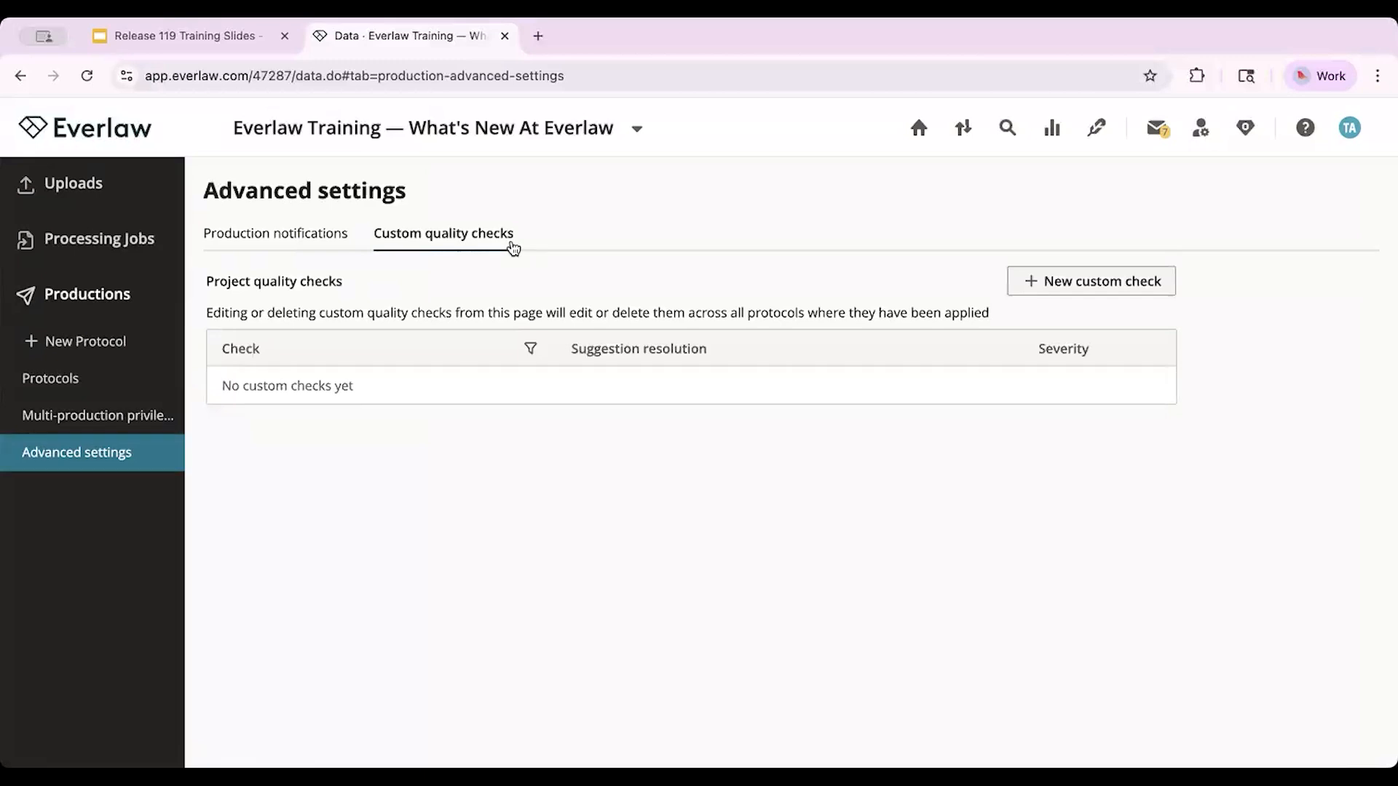
Step: Start a new custom quality check and look over its name, search term, severity and resolution settings
left_click(1087, 284)
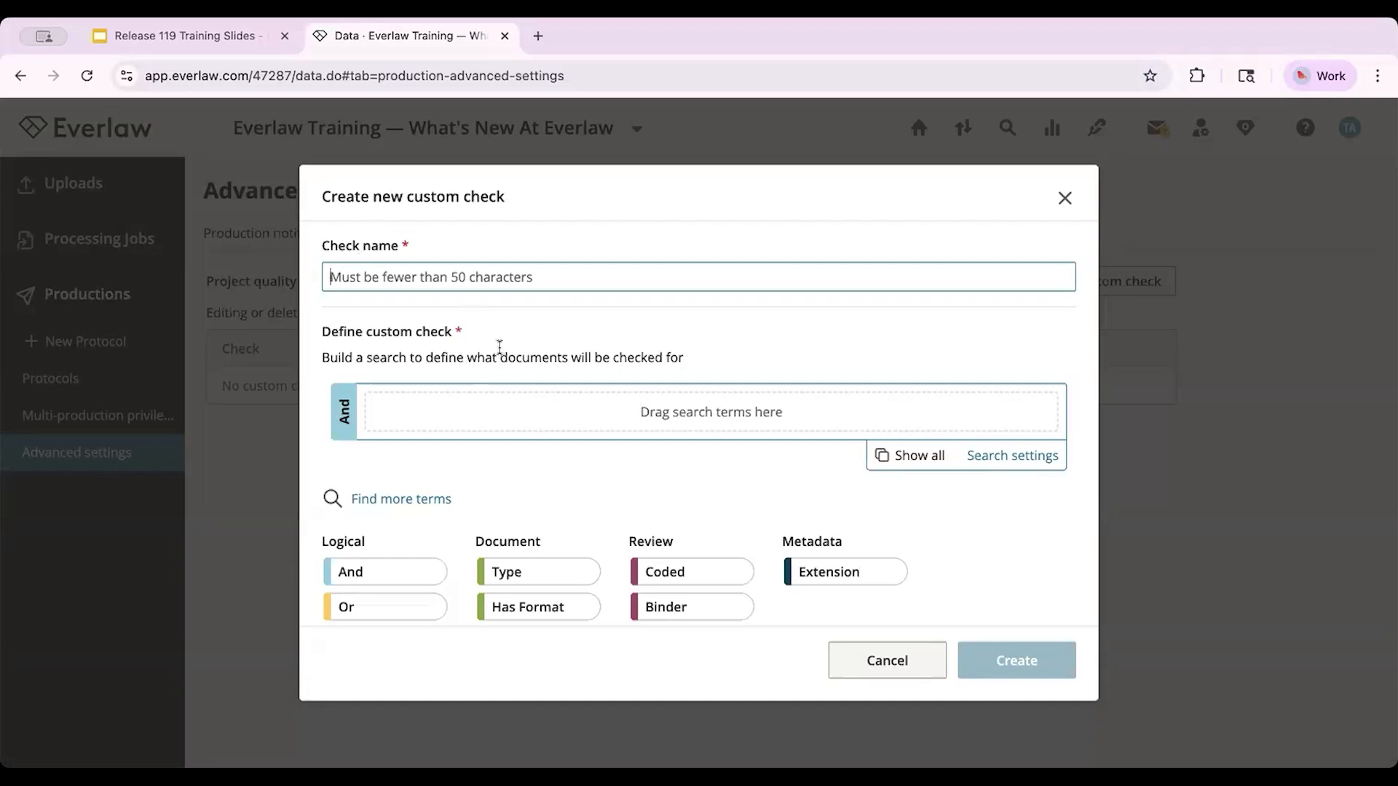
scroll(499, 347, "down", 5)
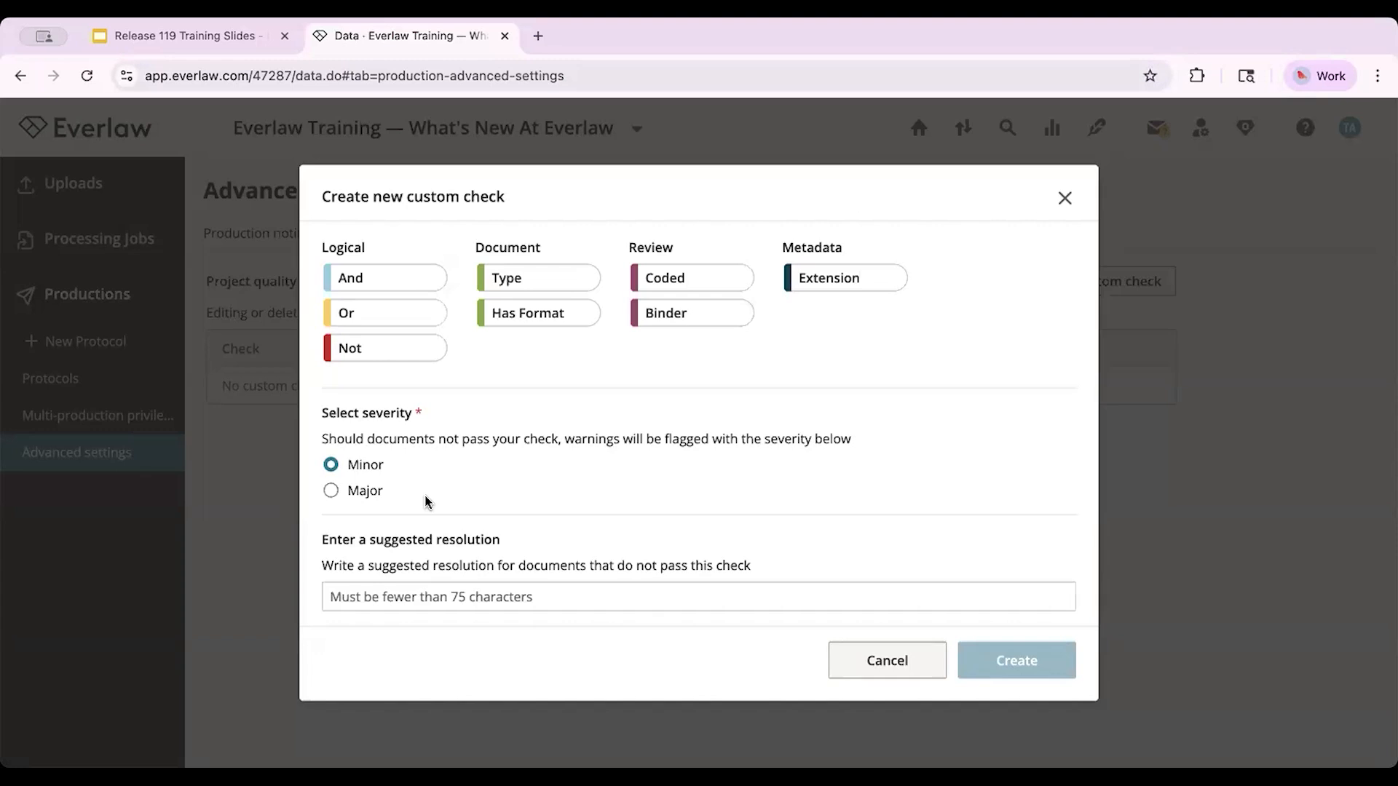
scroll(864, 420, "up", 5)
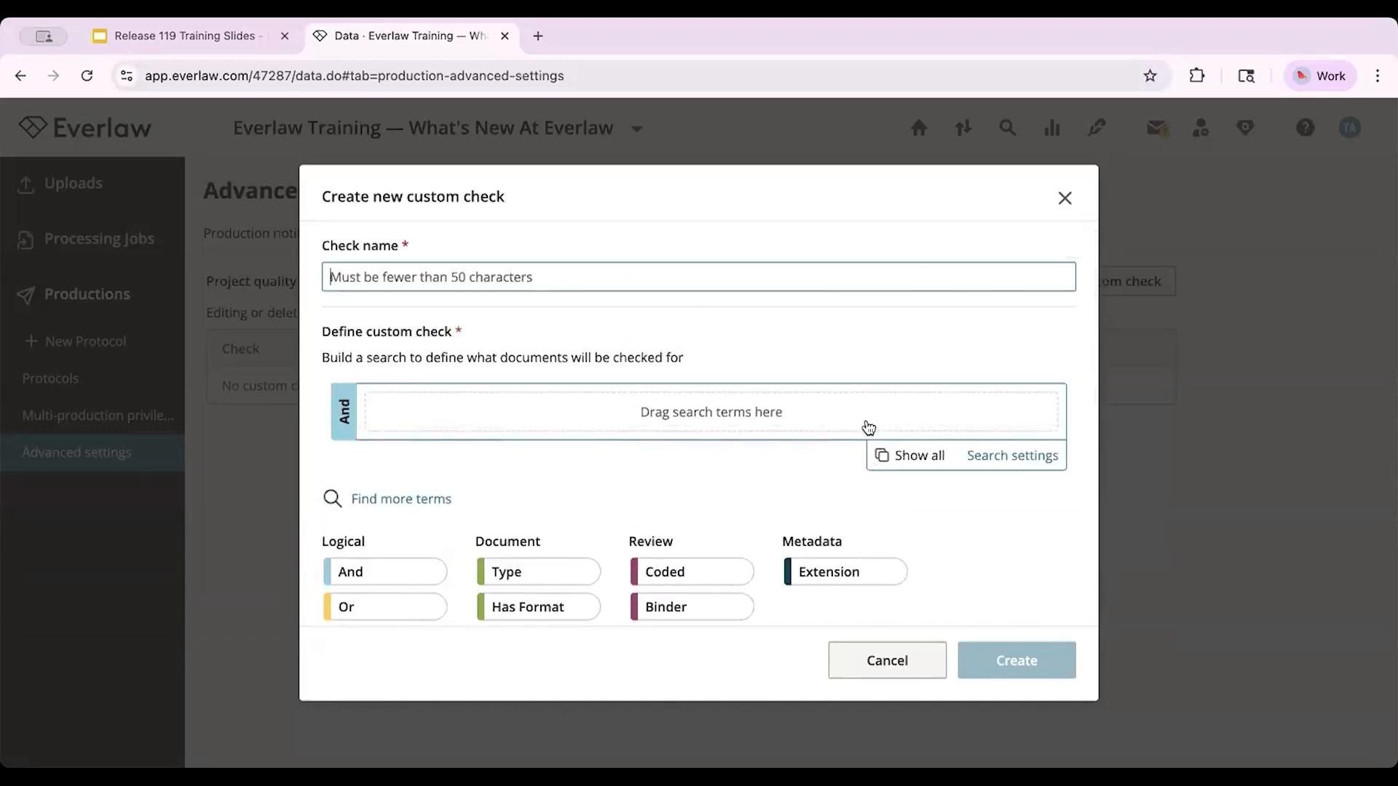
left_click(956, 326)
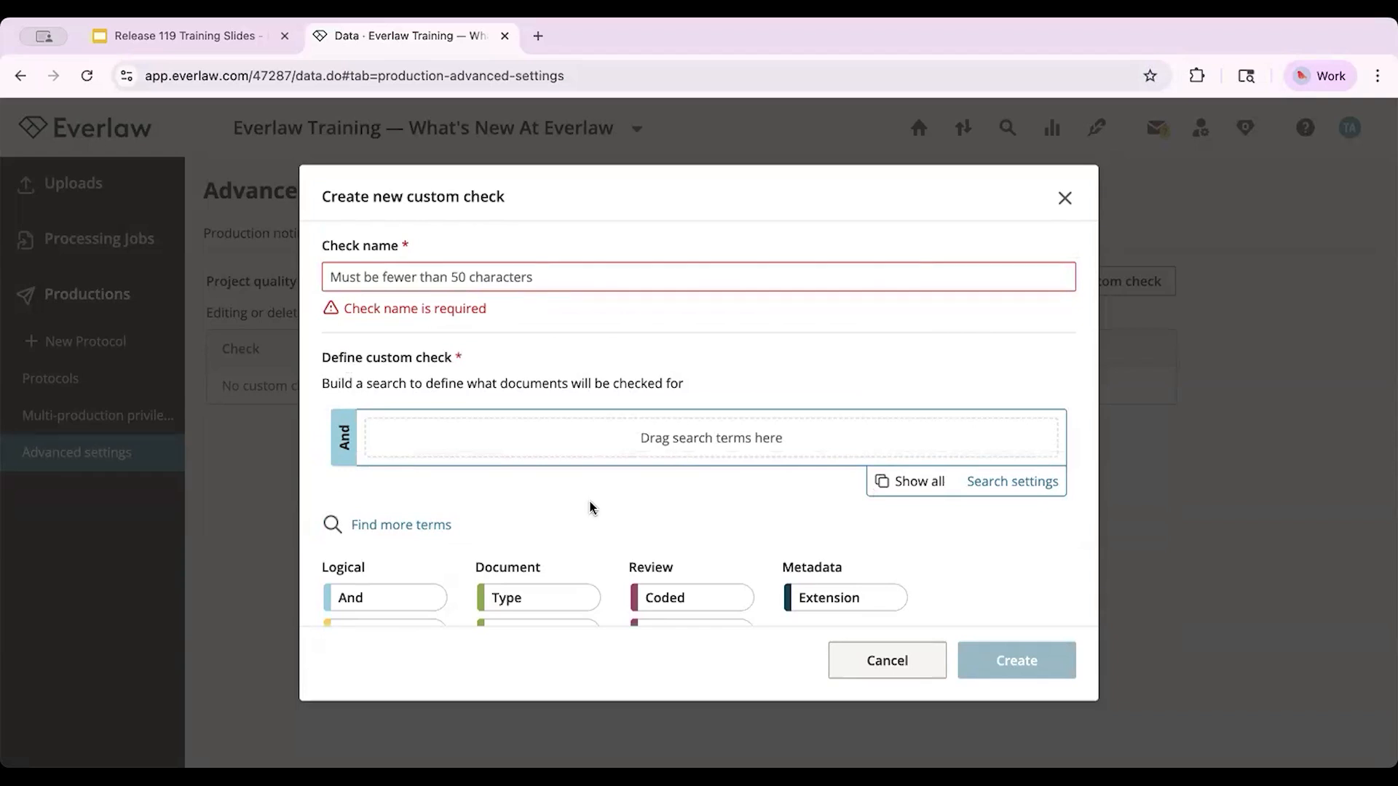
scroll(592, 508, "down", 2)
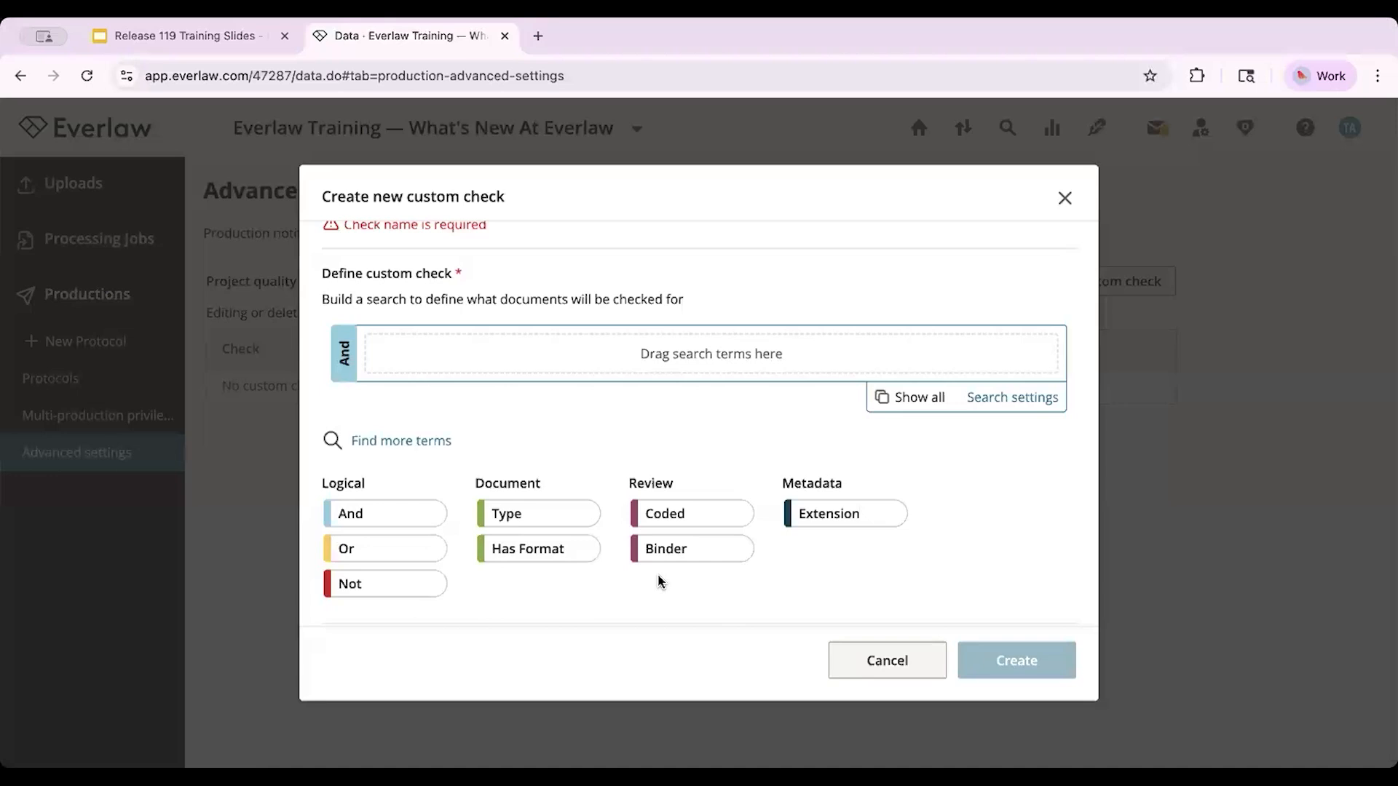
scroll(658, 580, "up", 2)
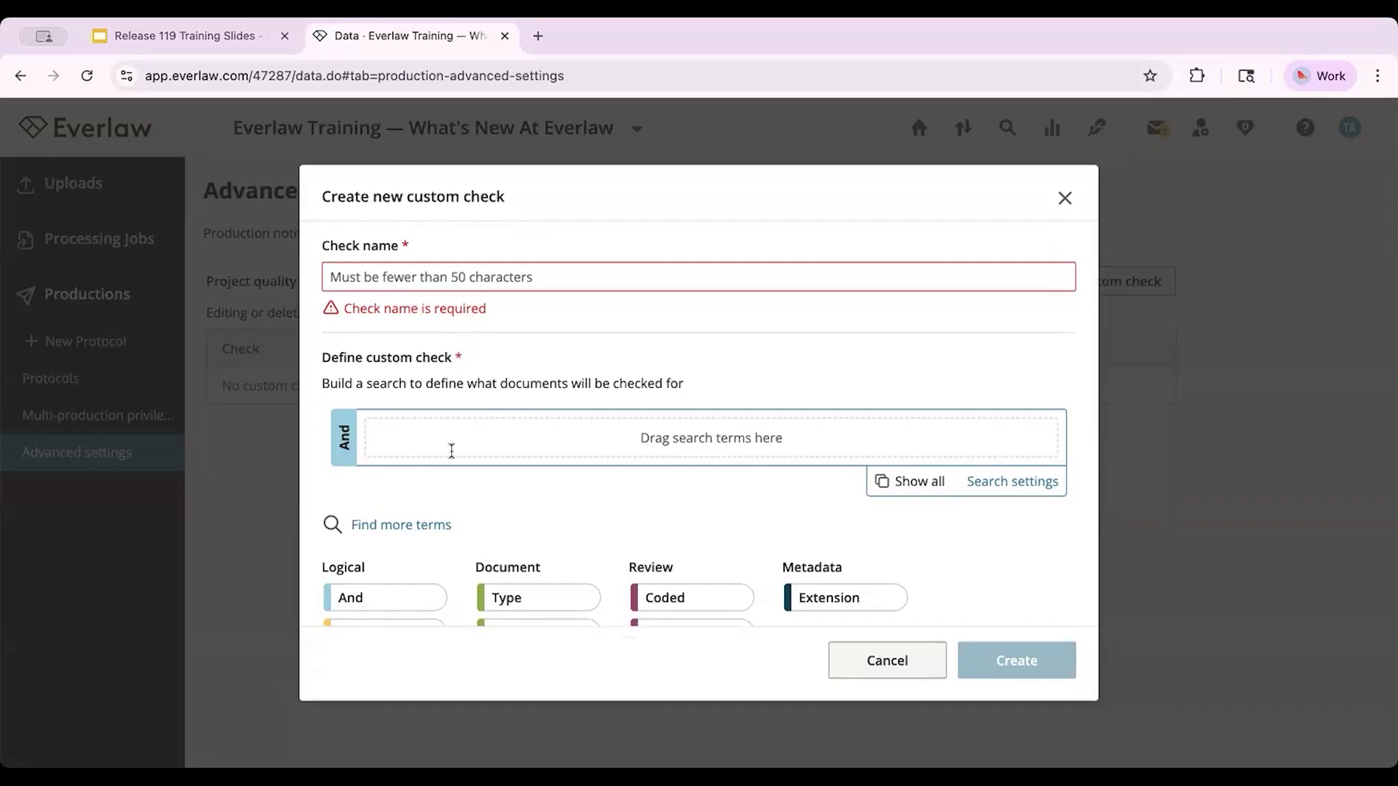
left_click(528, 284)
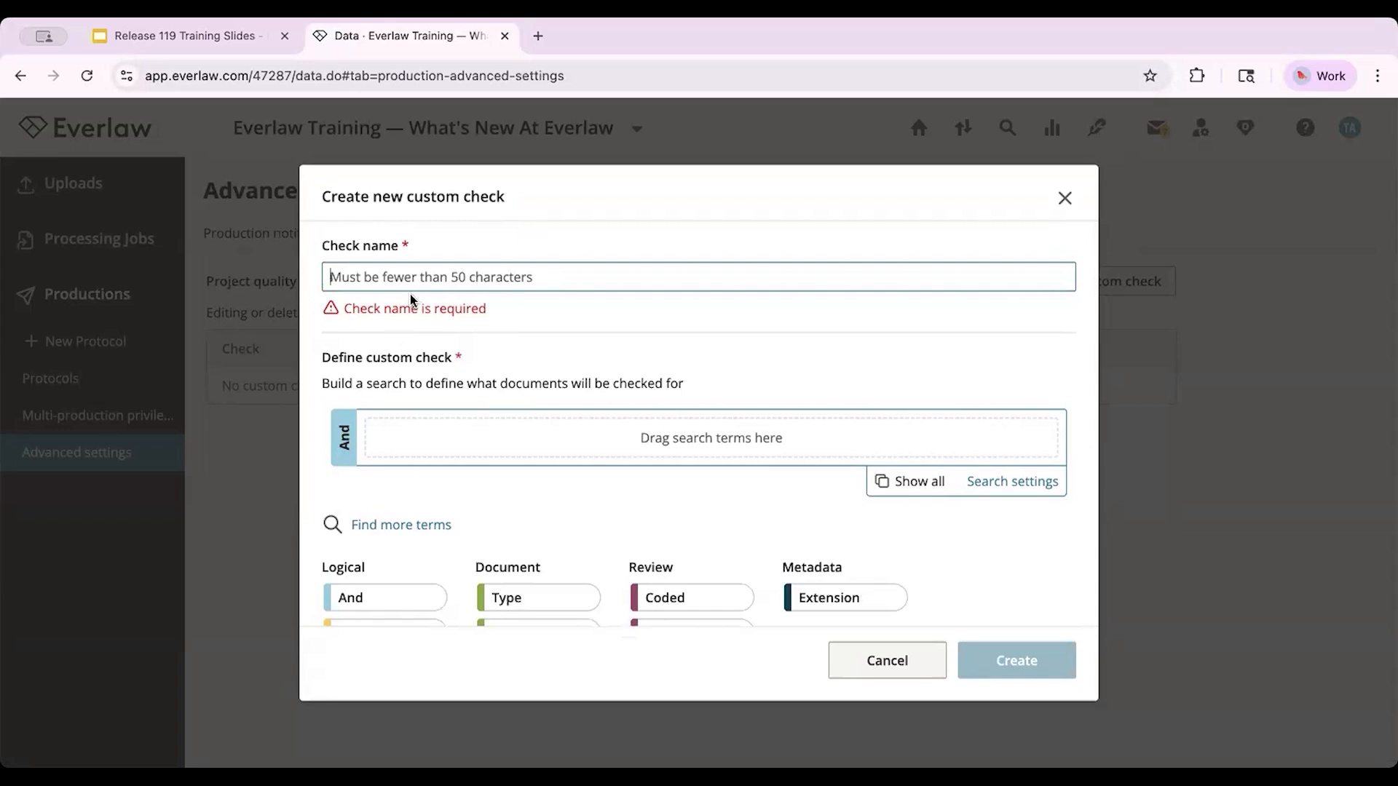
type("Non-e")
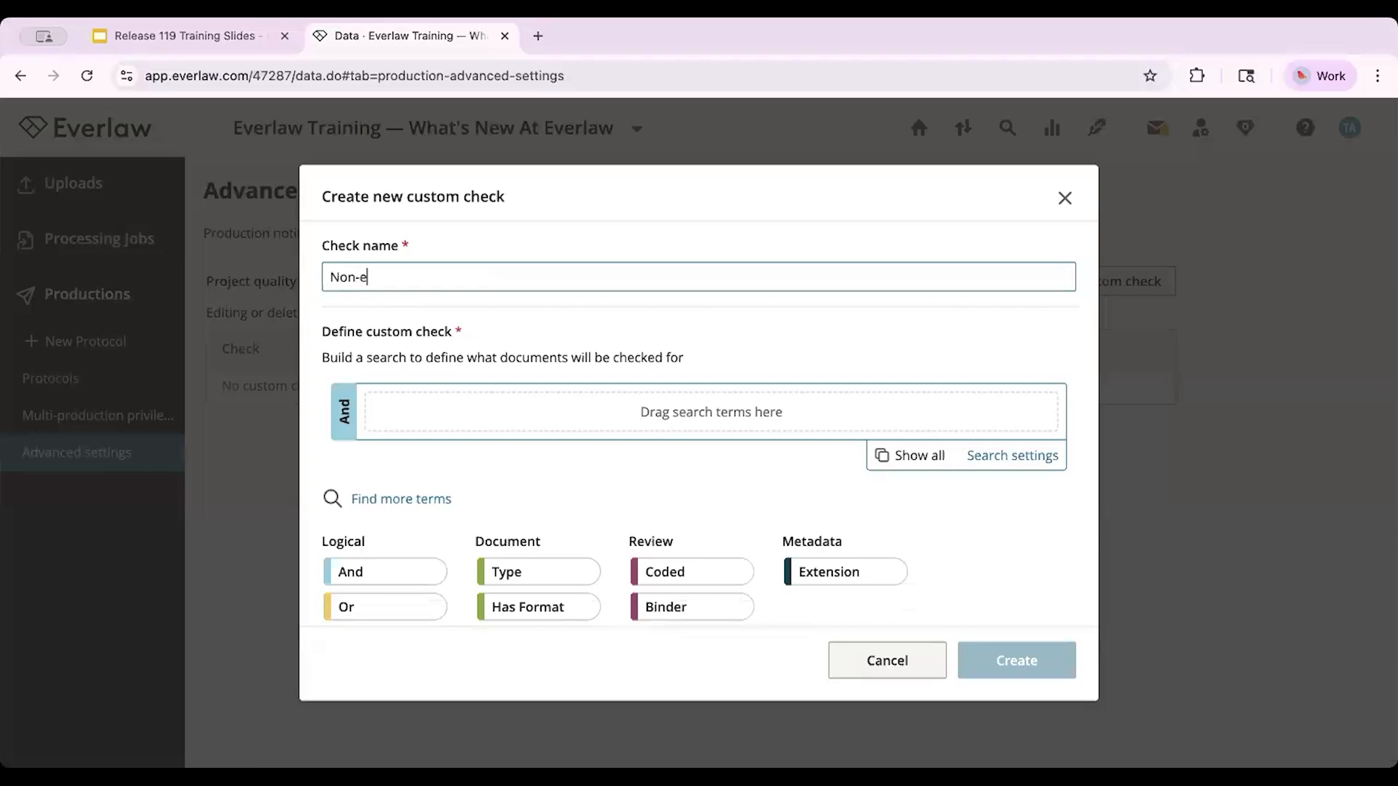
type("mail documents")
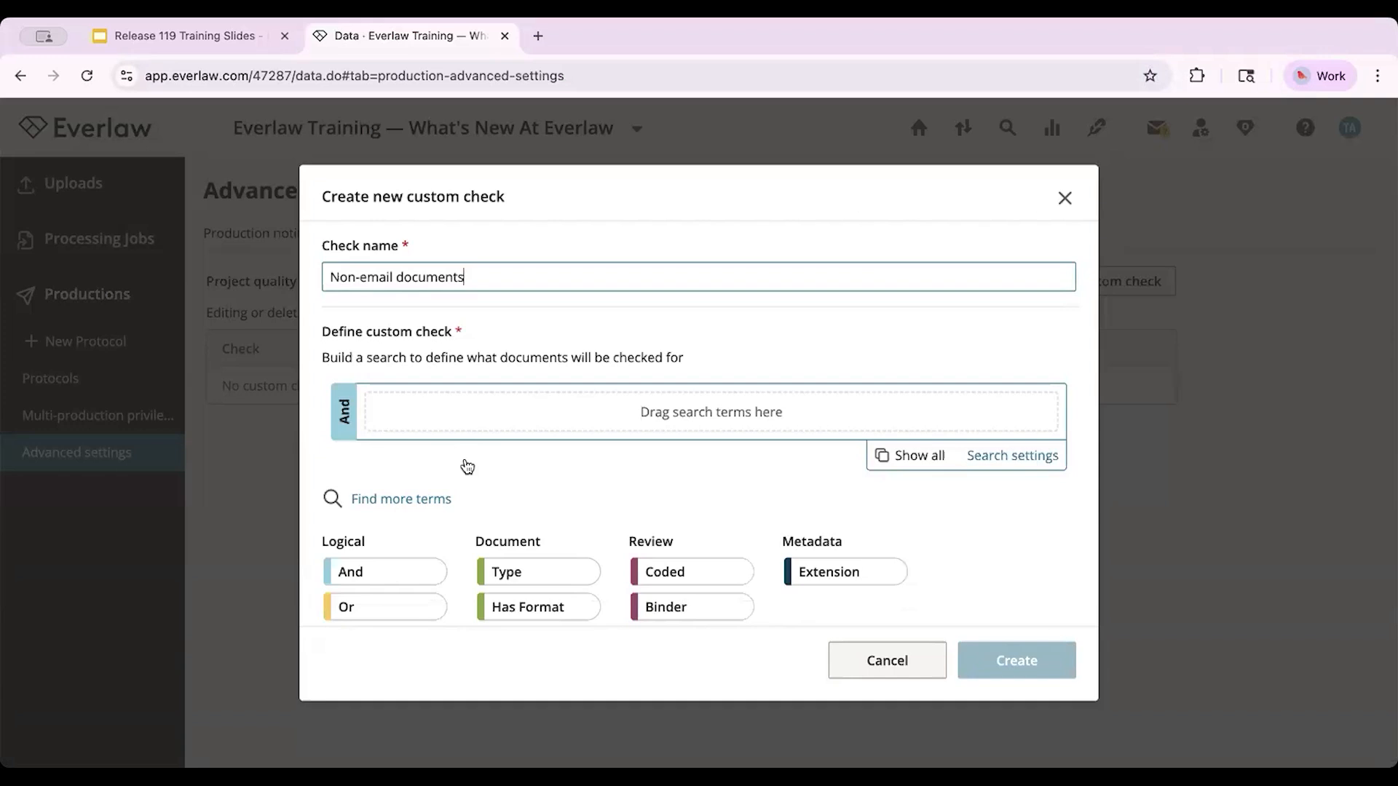
scroll(466, 463, "down", 2)
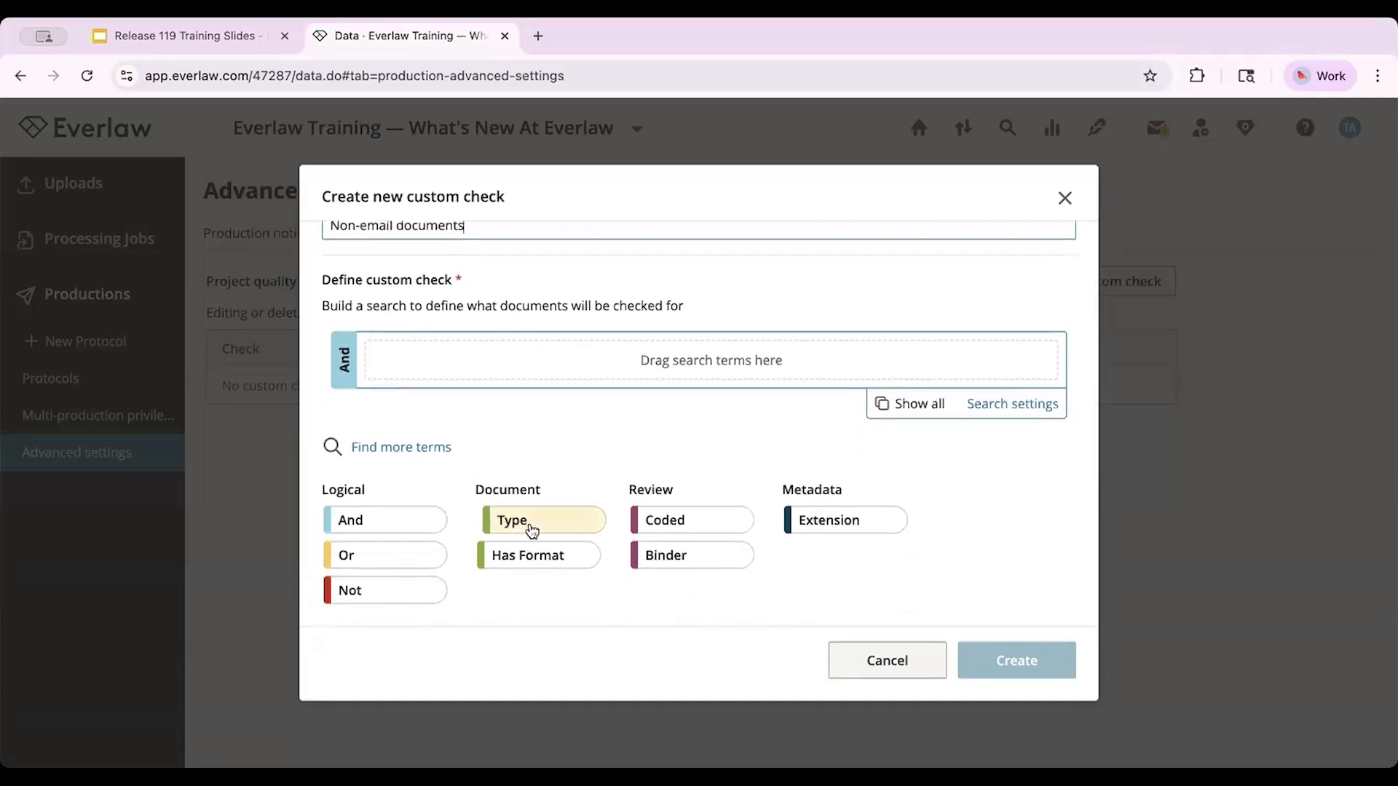
left_click(561, 530)
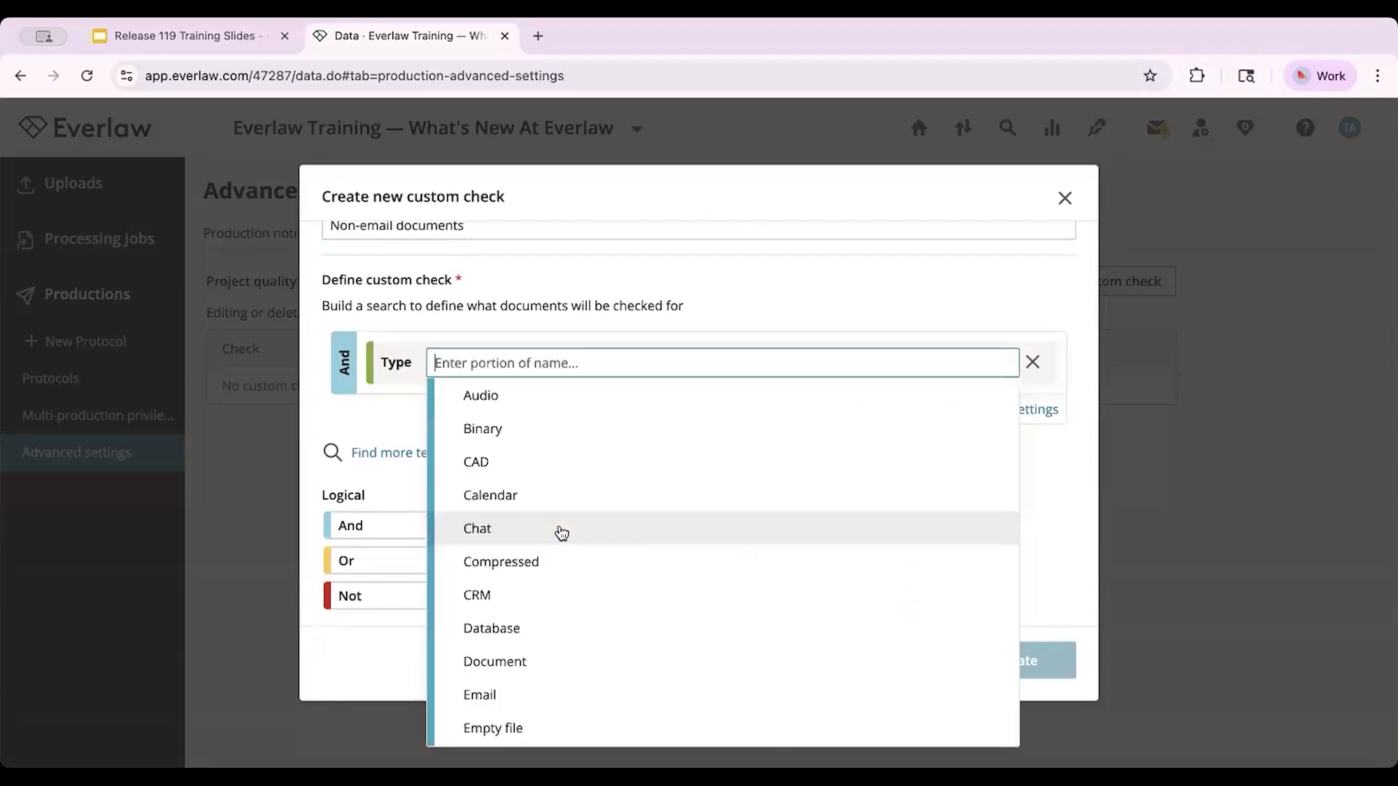
left_click(498, 691)
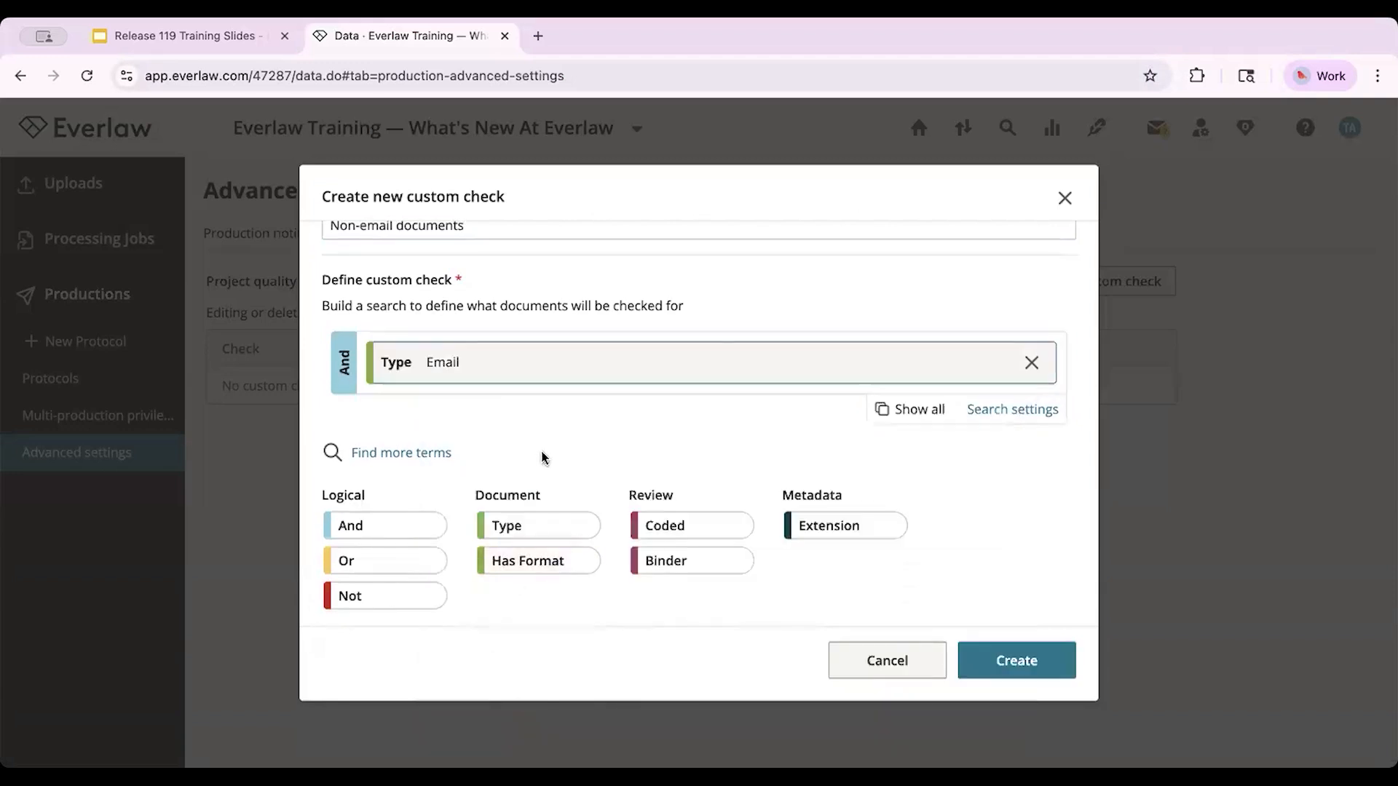
scroll(552, 432, "up", 2)
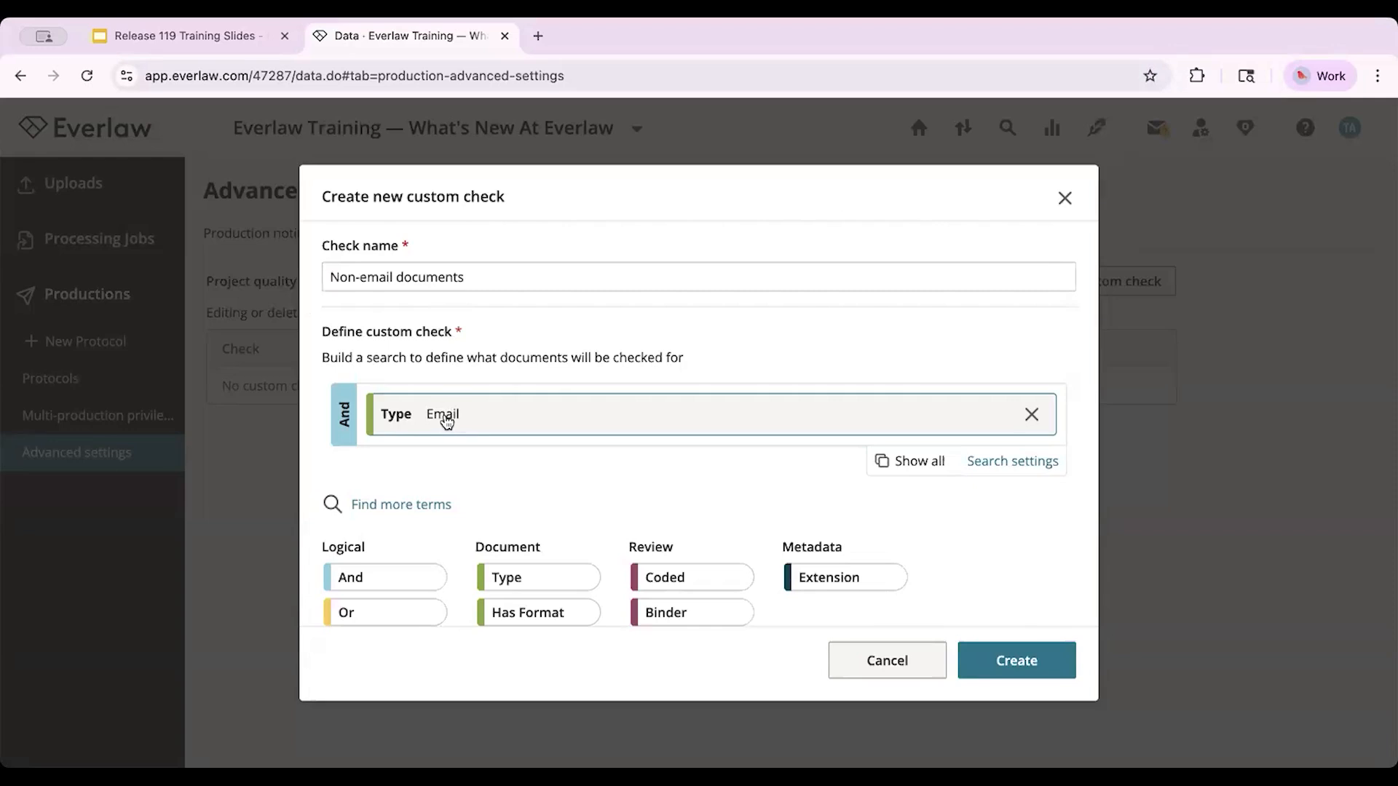
left_click(1032, 414)
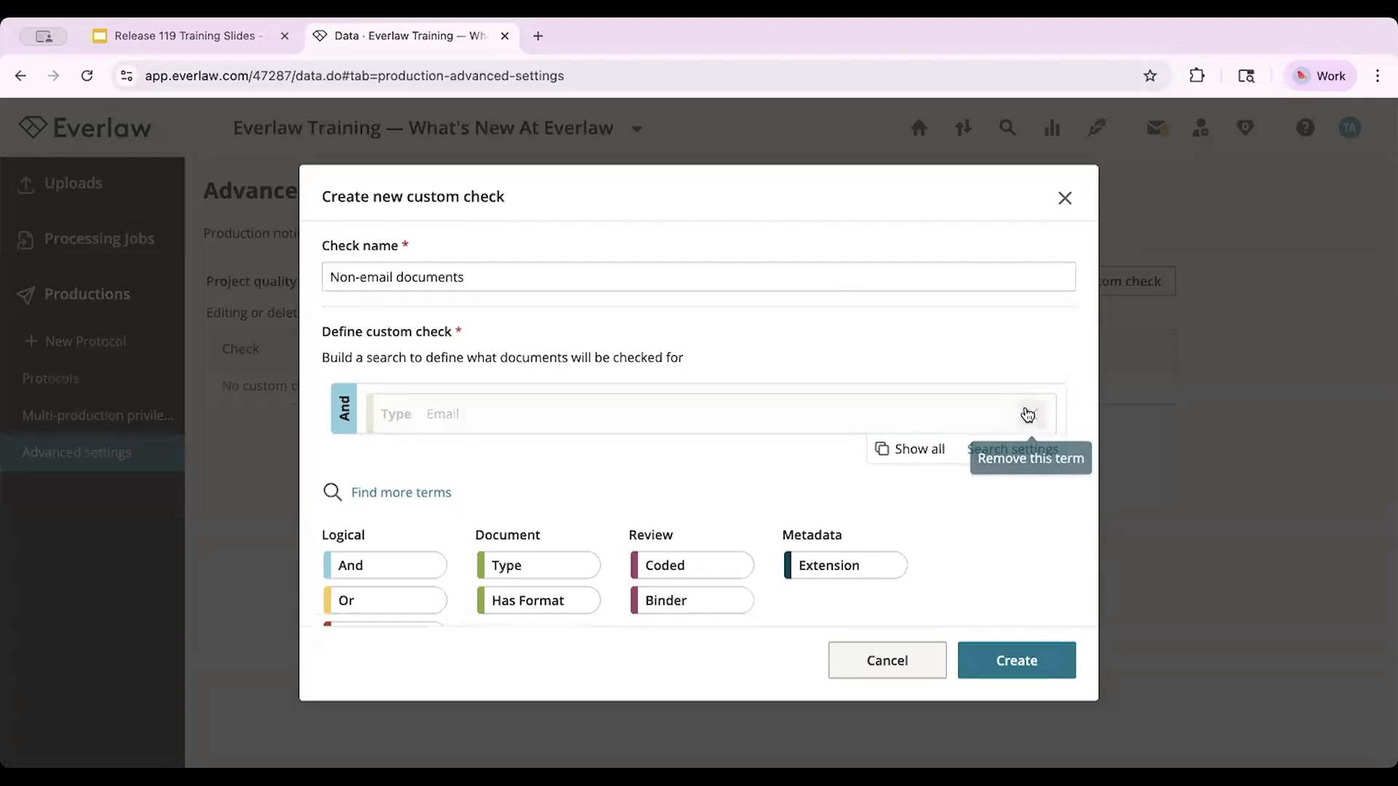
Step: Rename the custom check as "Privileged Documents"
left_click(686, 277)
key("shift+alt+Left")
key("shift+alt+Left")
key("shift+alt+Left")
type("Privileged")
key("BackSpace")
type("d Documents")
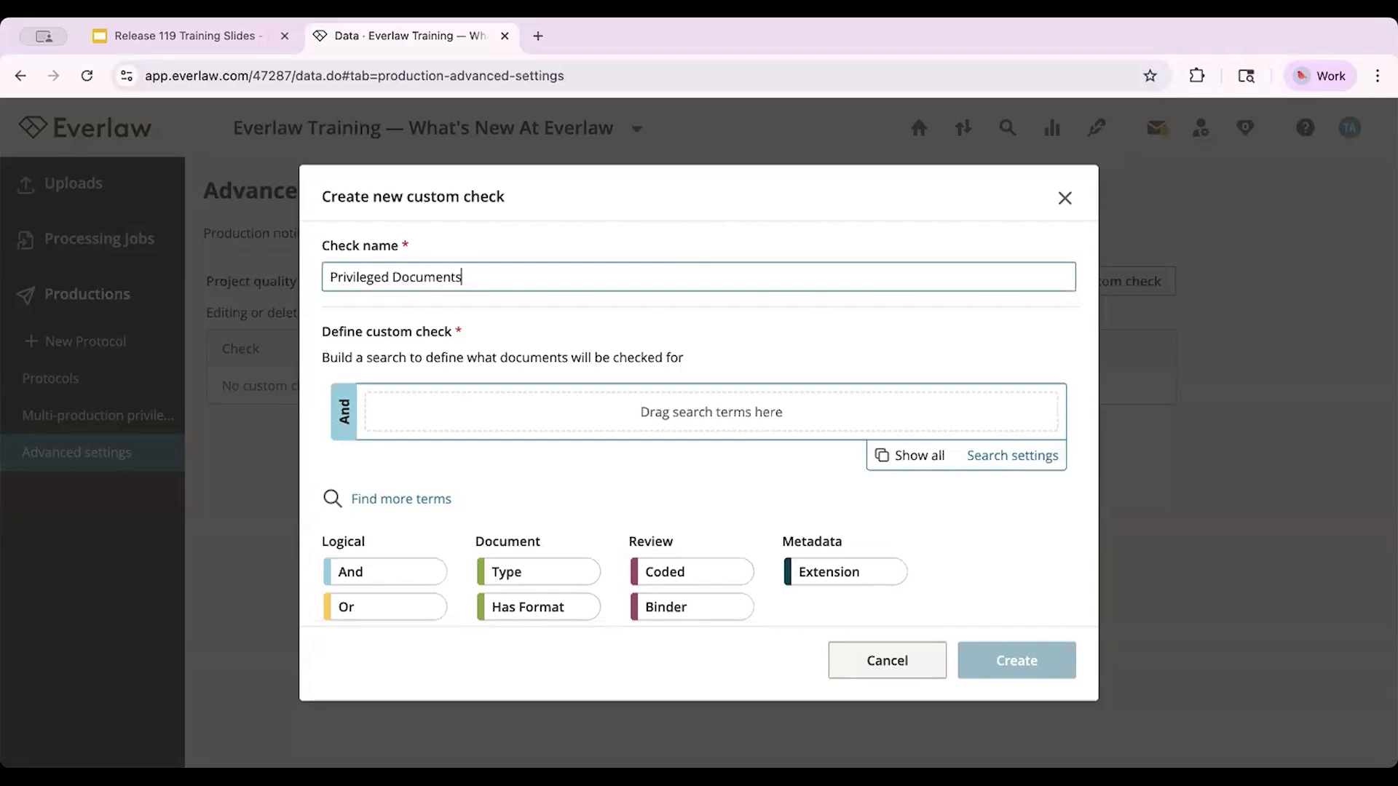
left_click(707, 228)
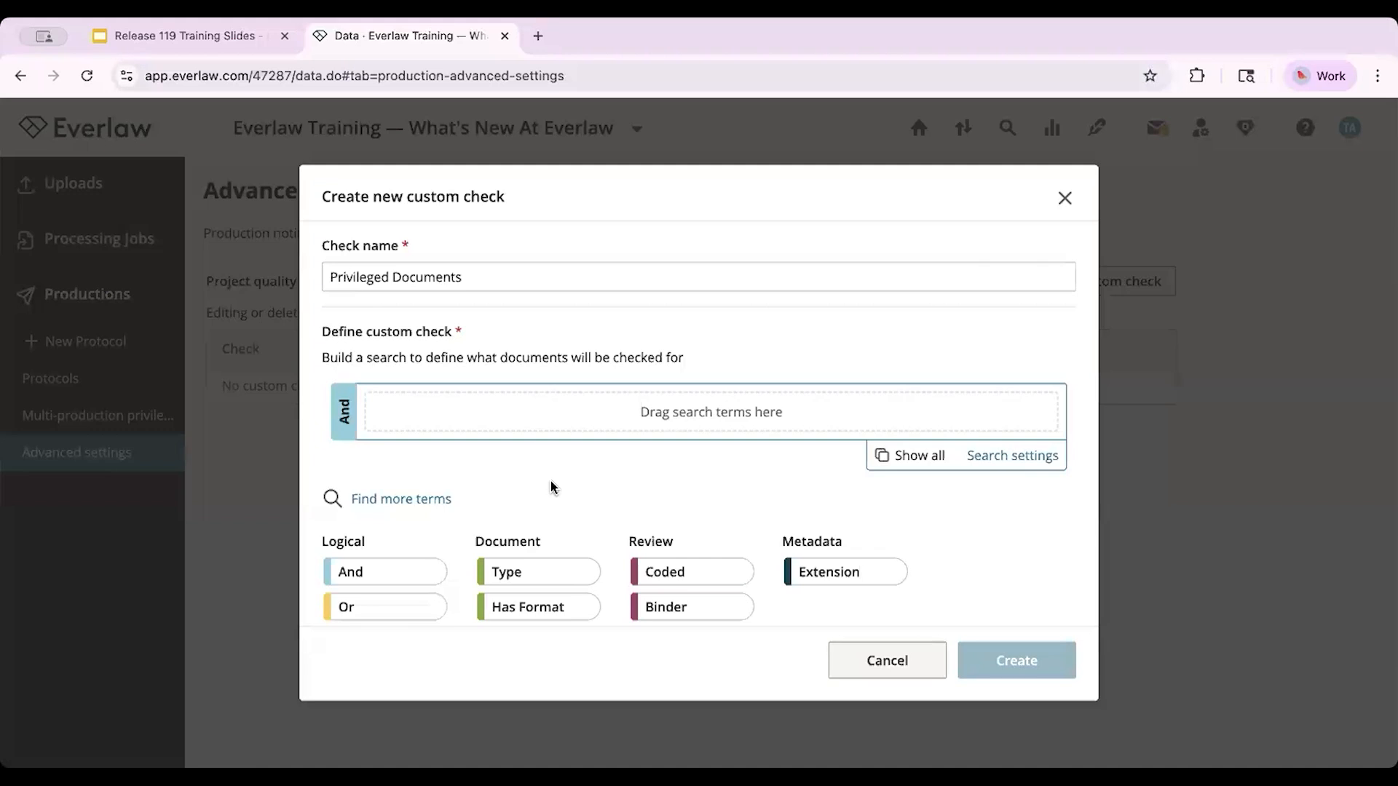
Step: Define the check's search as documents not coded Privilege: Privilege, leaving the coding user unrestricted
left_click(657, 573)
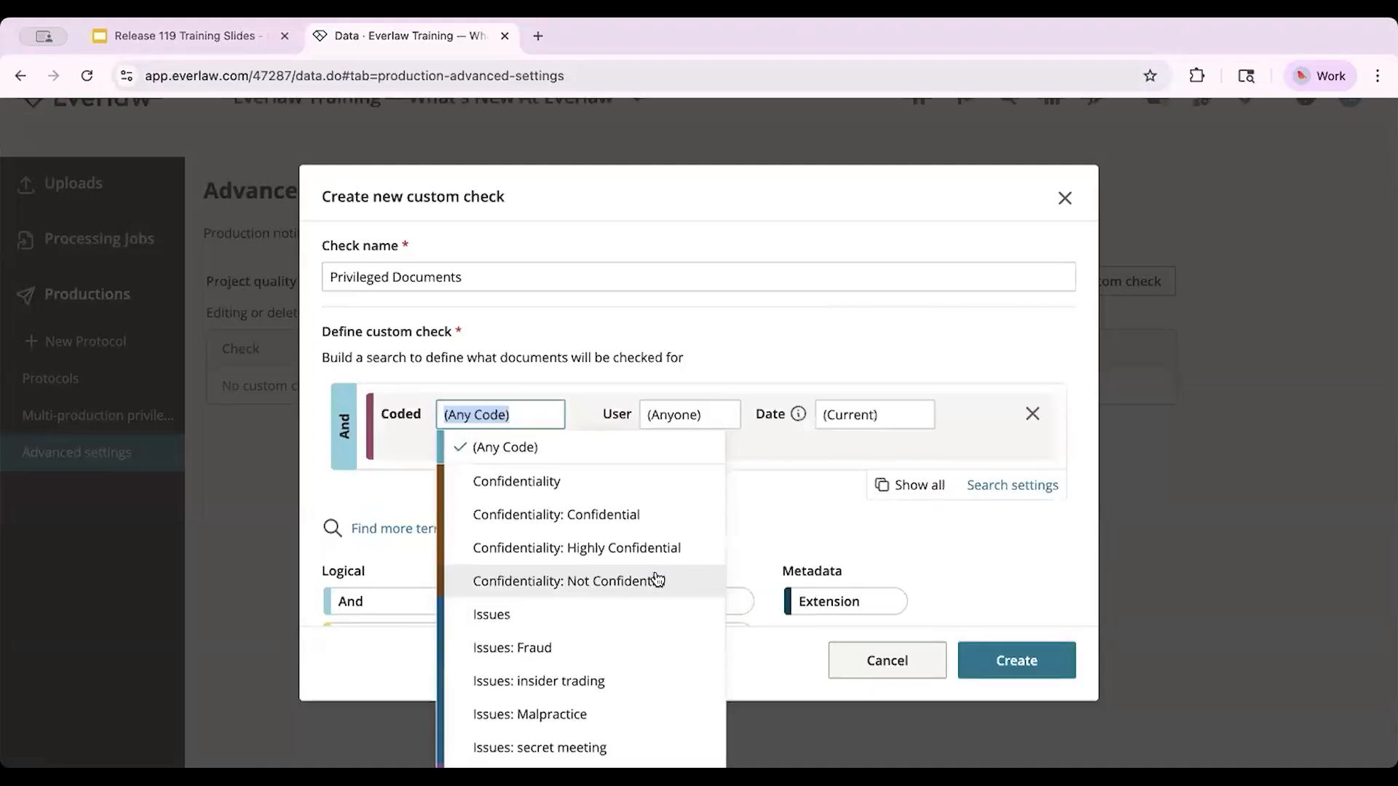
scroll(658, 580, "down", 4)
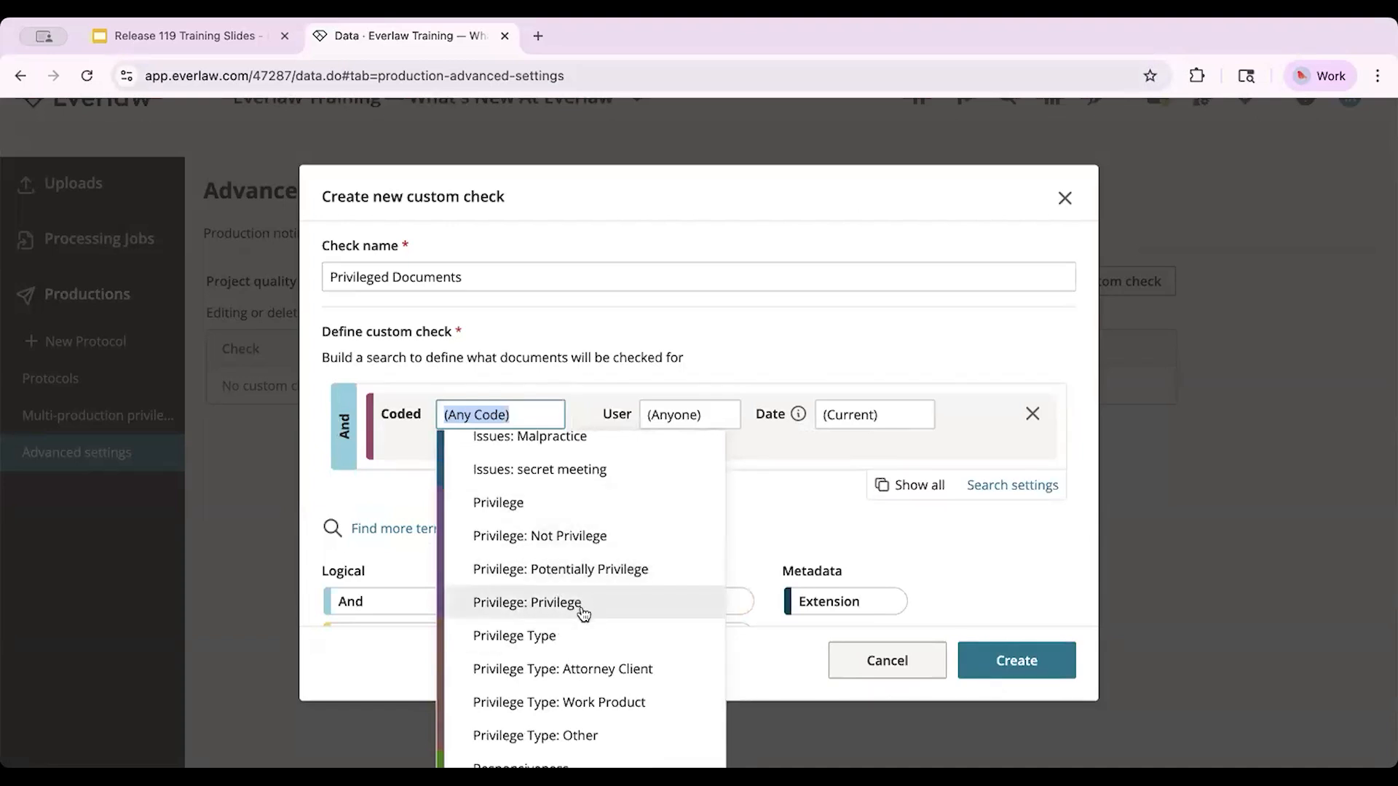
left_click(583, 612)
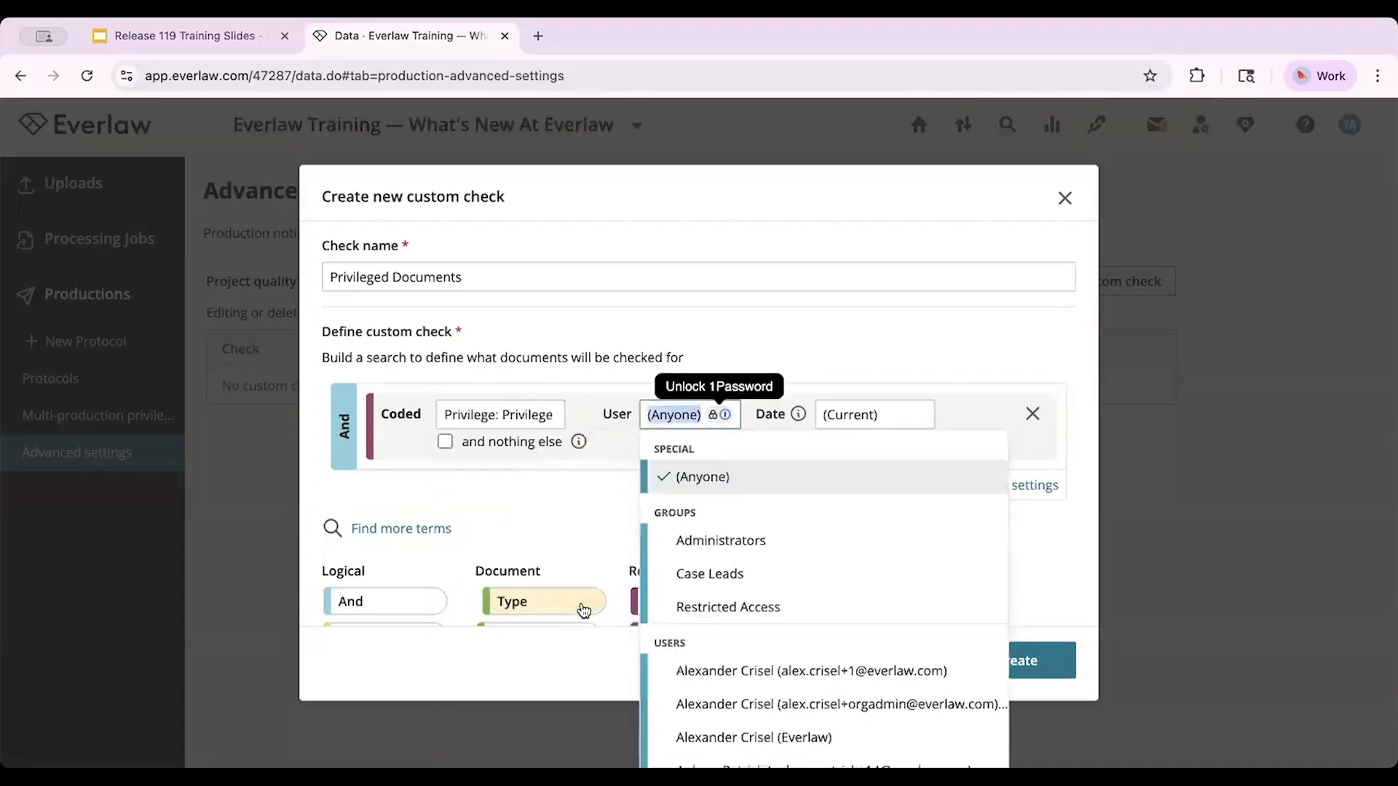
left_click(598, 518)
left_click(406, 422)
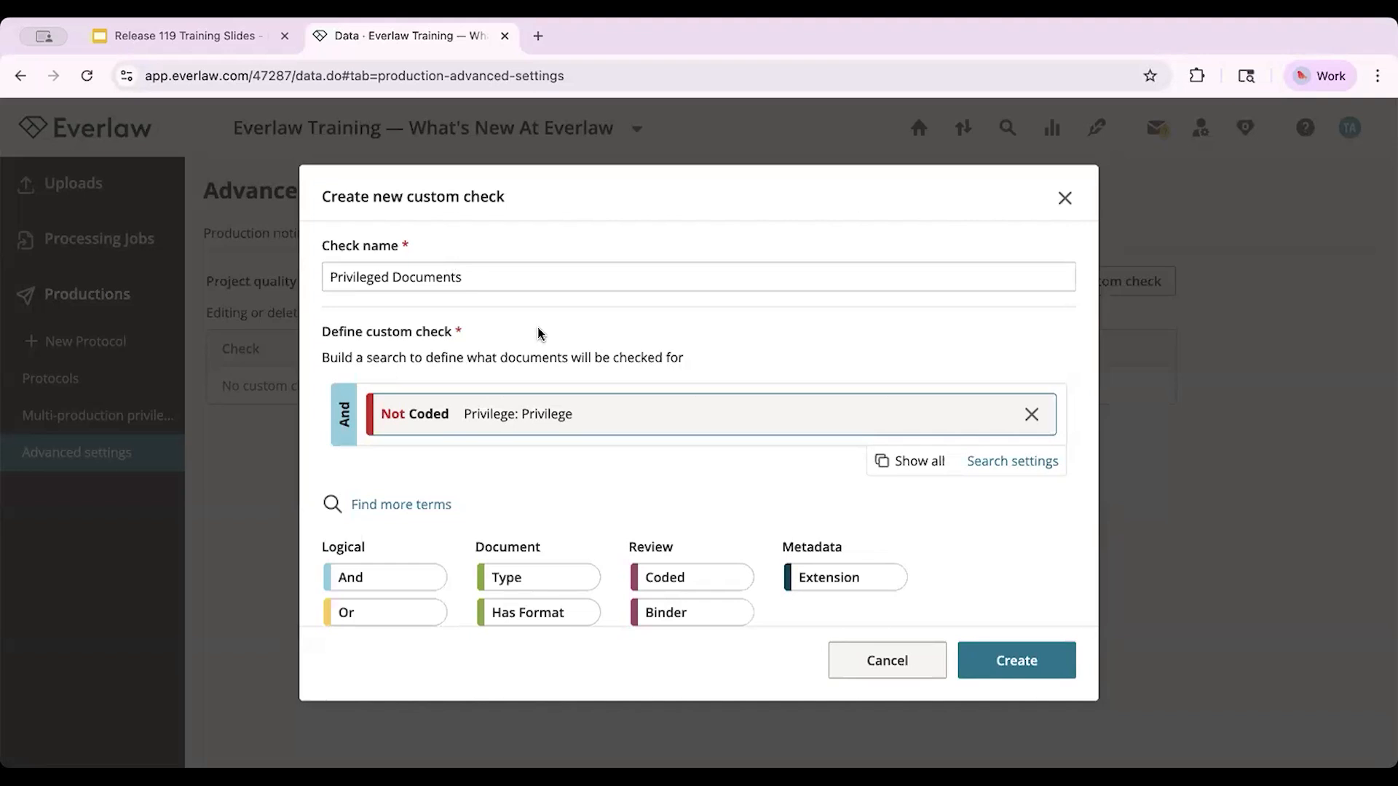
Step: Create the check with Major severity and the suggested resolution "Assign out all documents coded as privileged to Reviewer 1"
scroll(539, 333, "down", 5)
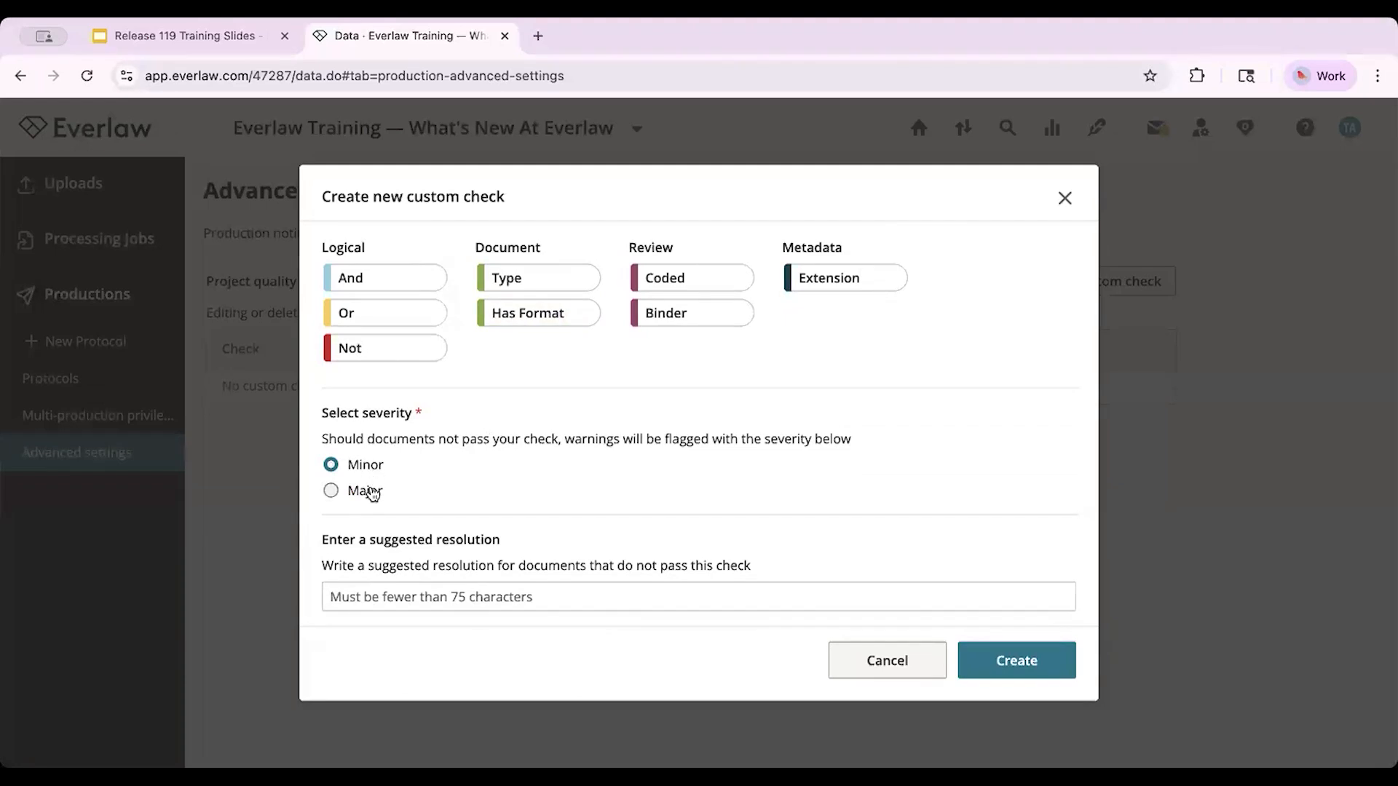
left_click(331, 492)
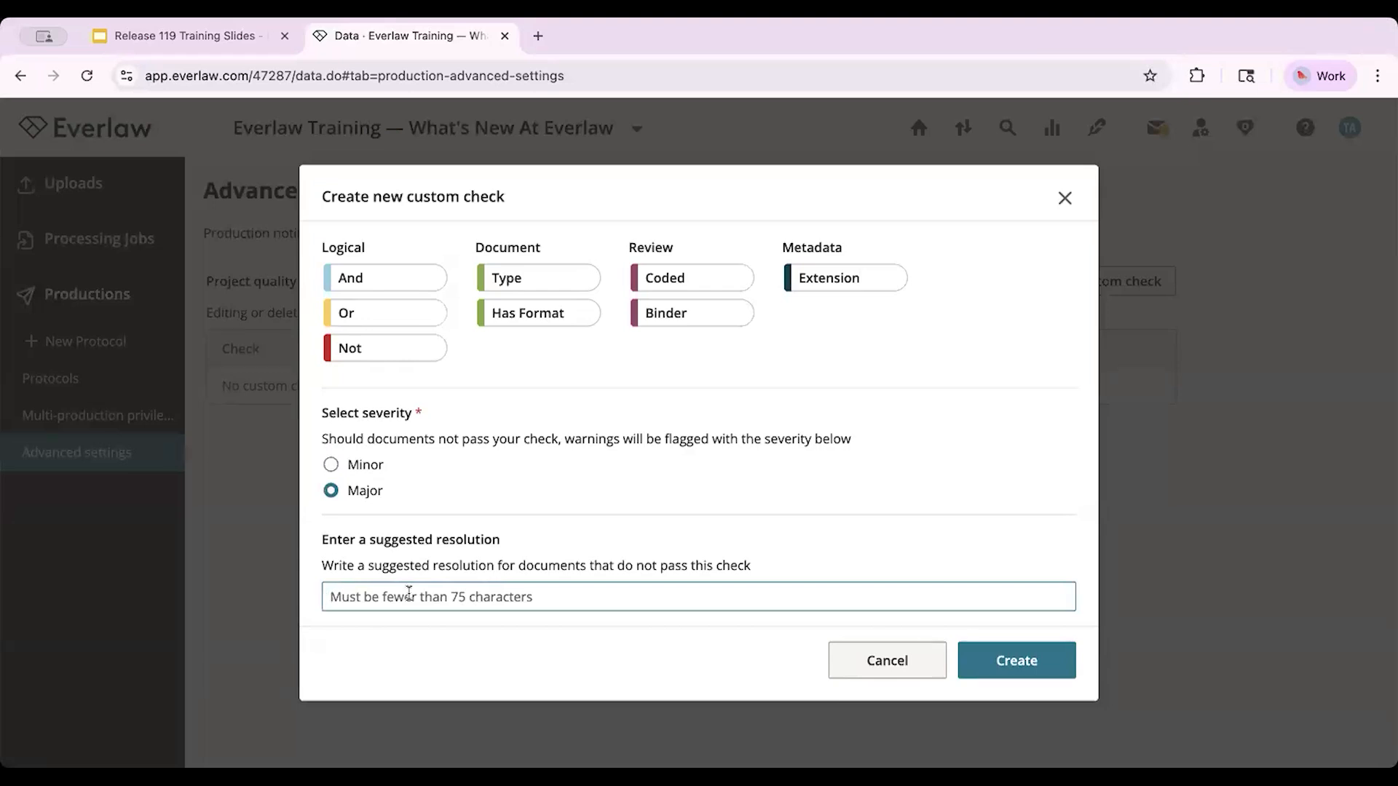
type("Assi")
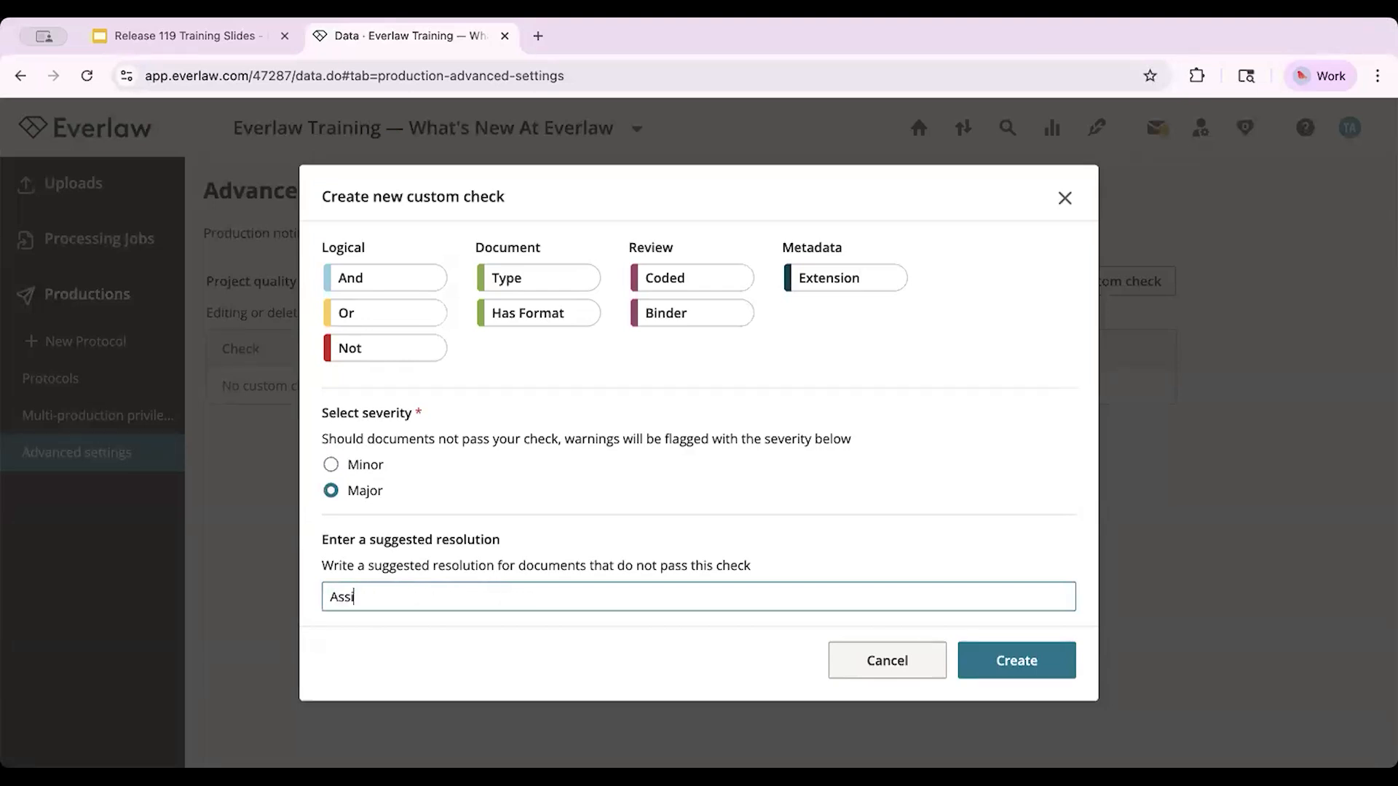
type("gn out all codum")
key("BackSpace")
key("BackSpace")
key("BackSpace")
key("BackSpace")
key("BackSpace")
type("documents coded as ")
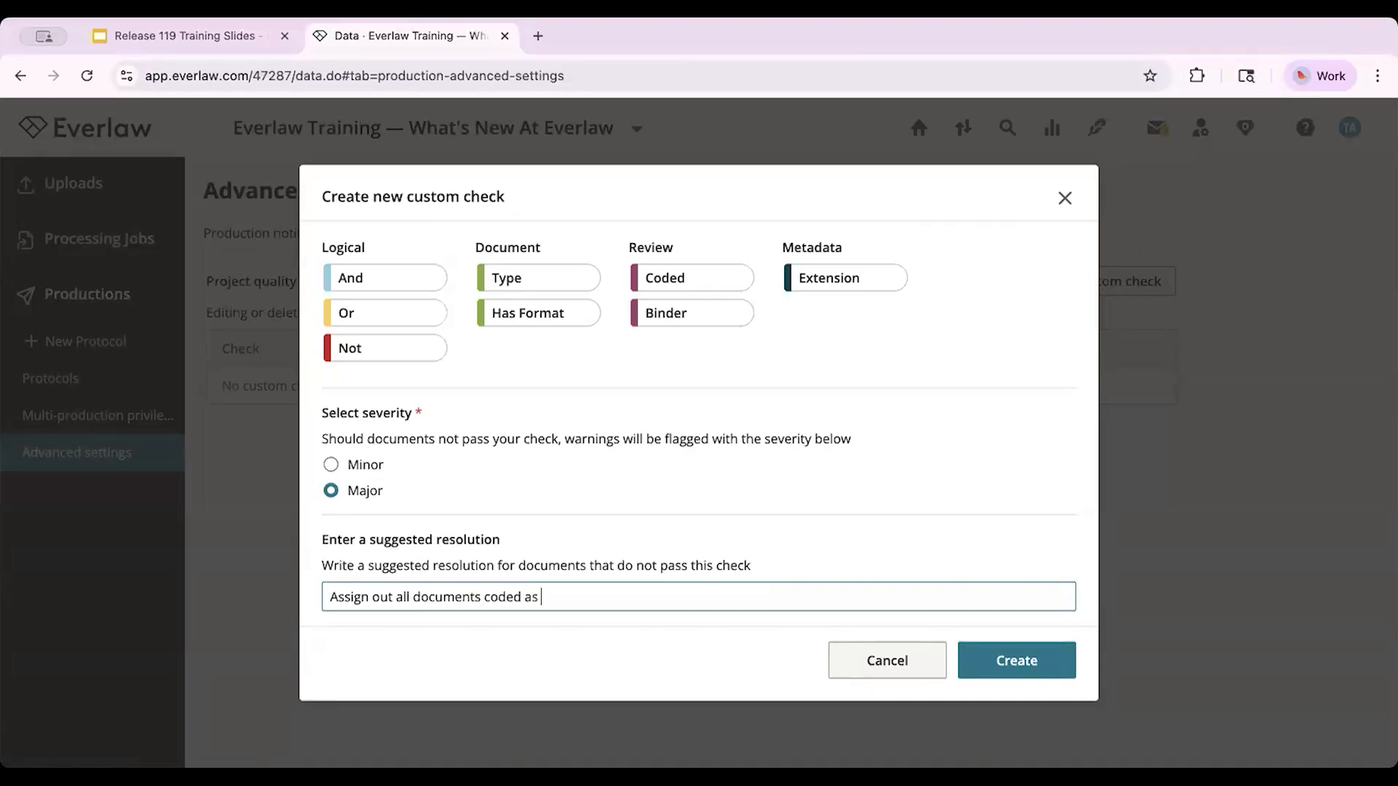
type("privileged to Reviewer 1")
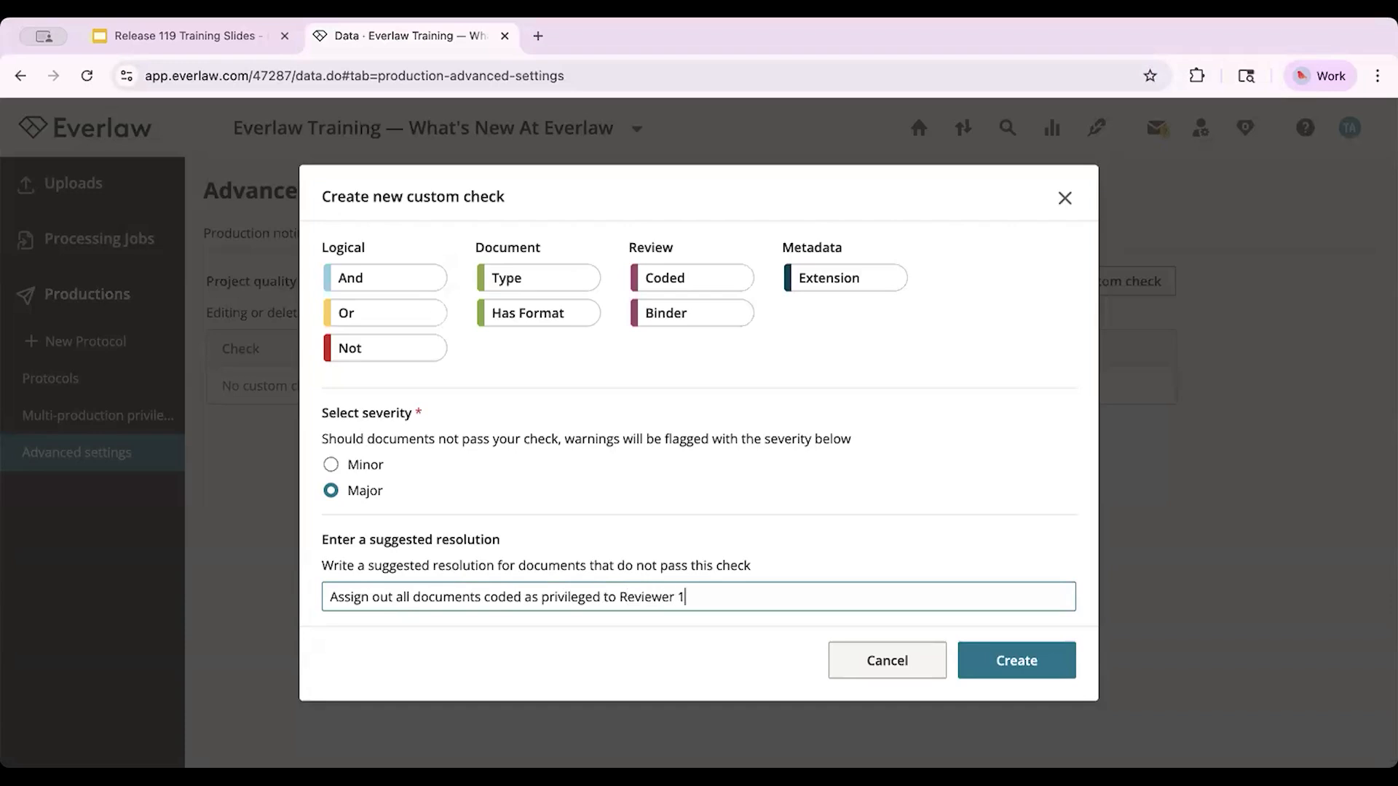
left_click(907, 551)
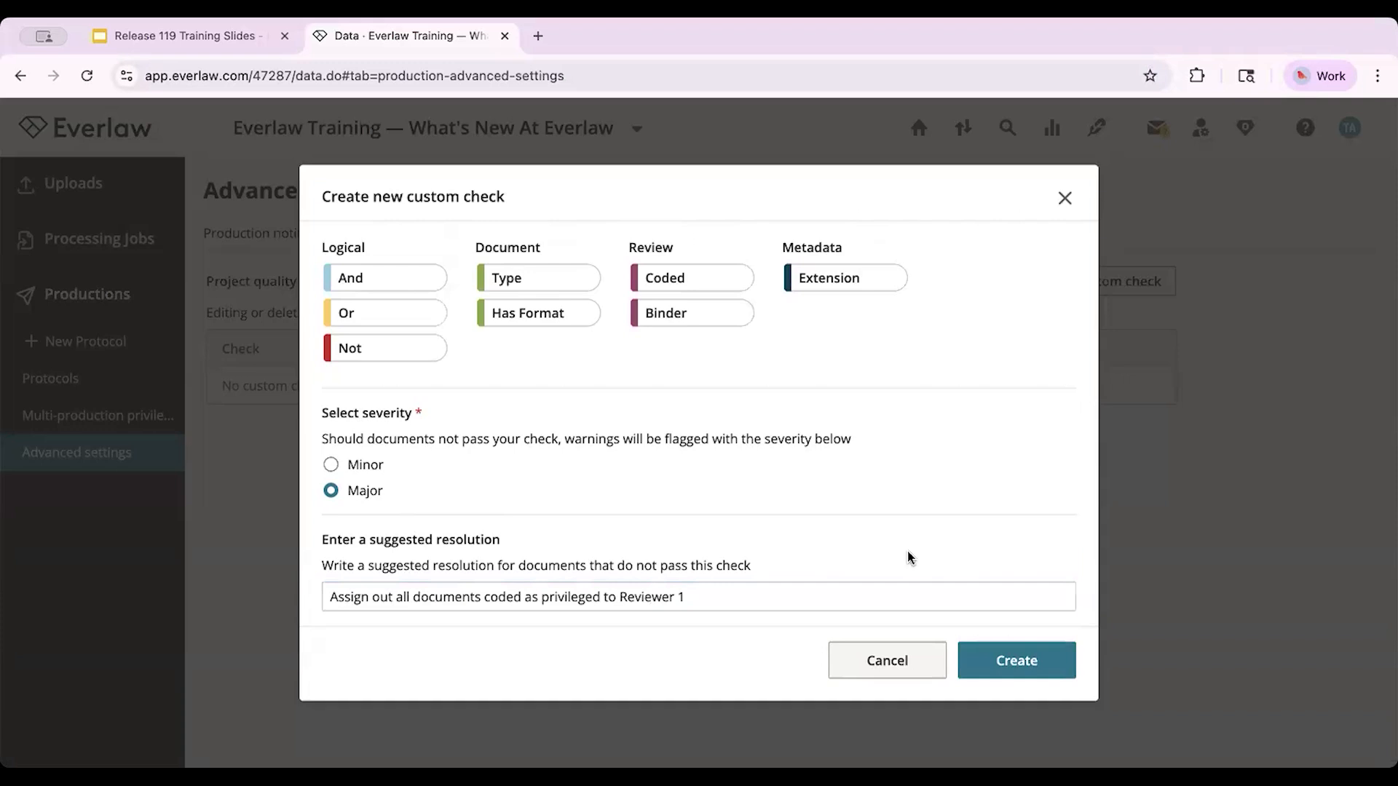
left_click(1000, 671)
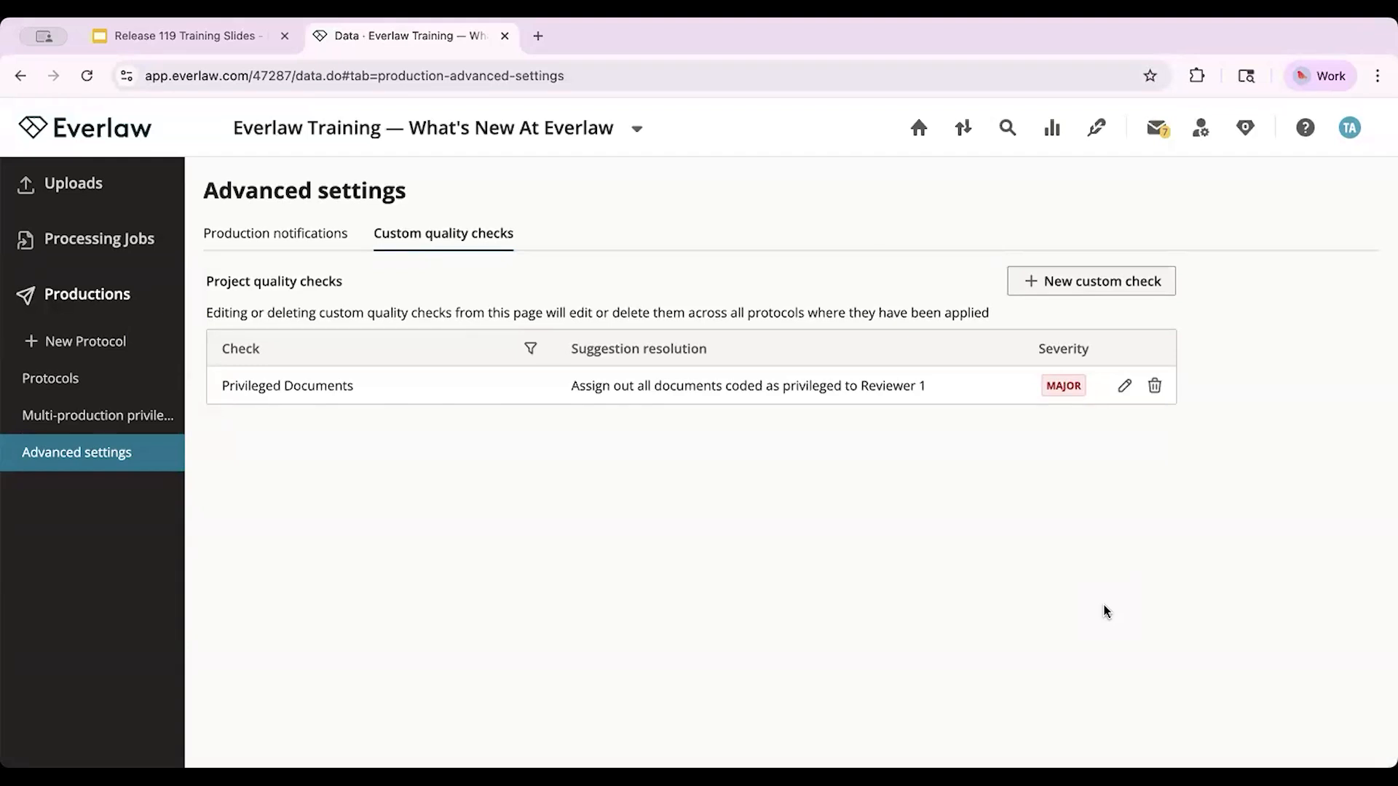
Step: Start a new production protocol from the Everlaw Recommended Template and skip the optional production criteria
left_click(75, 351)
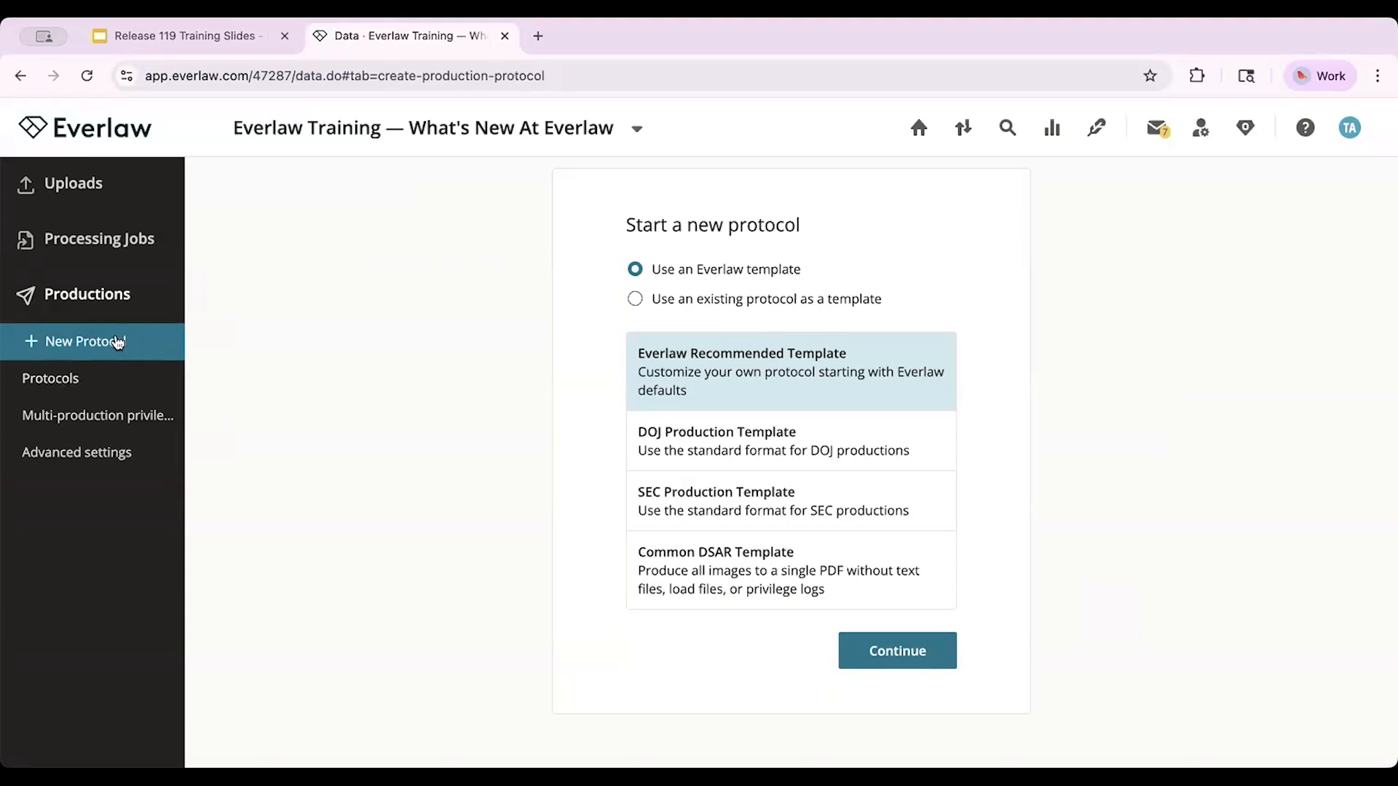
left_click(931, 653)
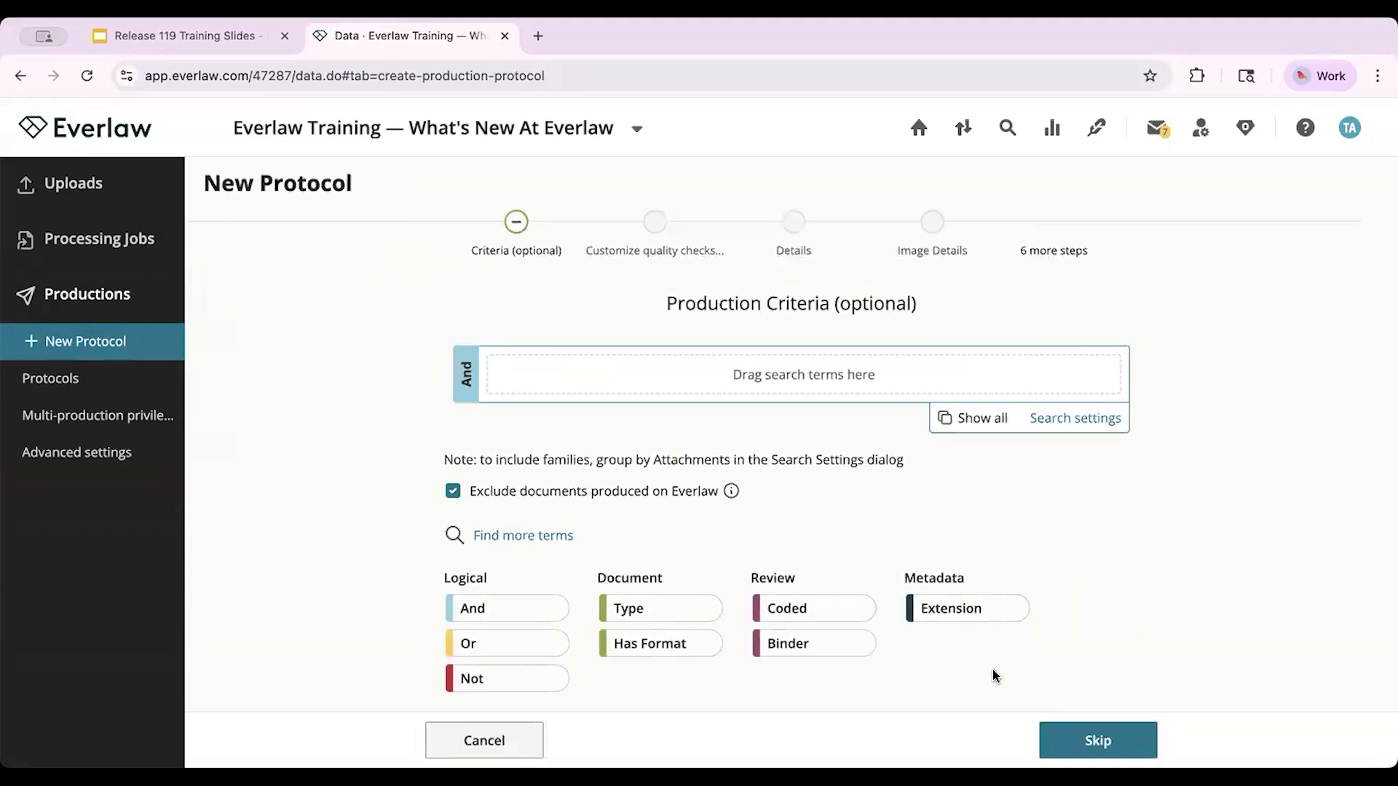
left_click(1121, 740)
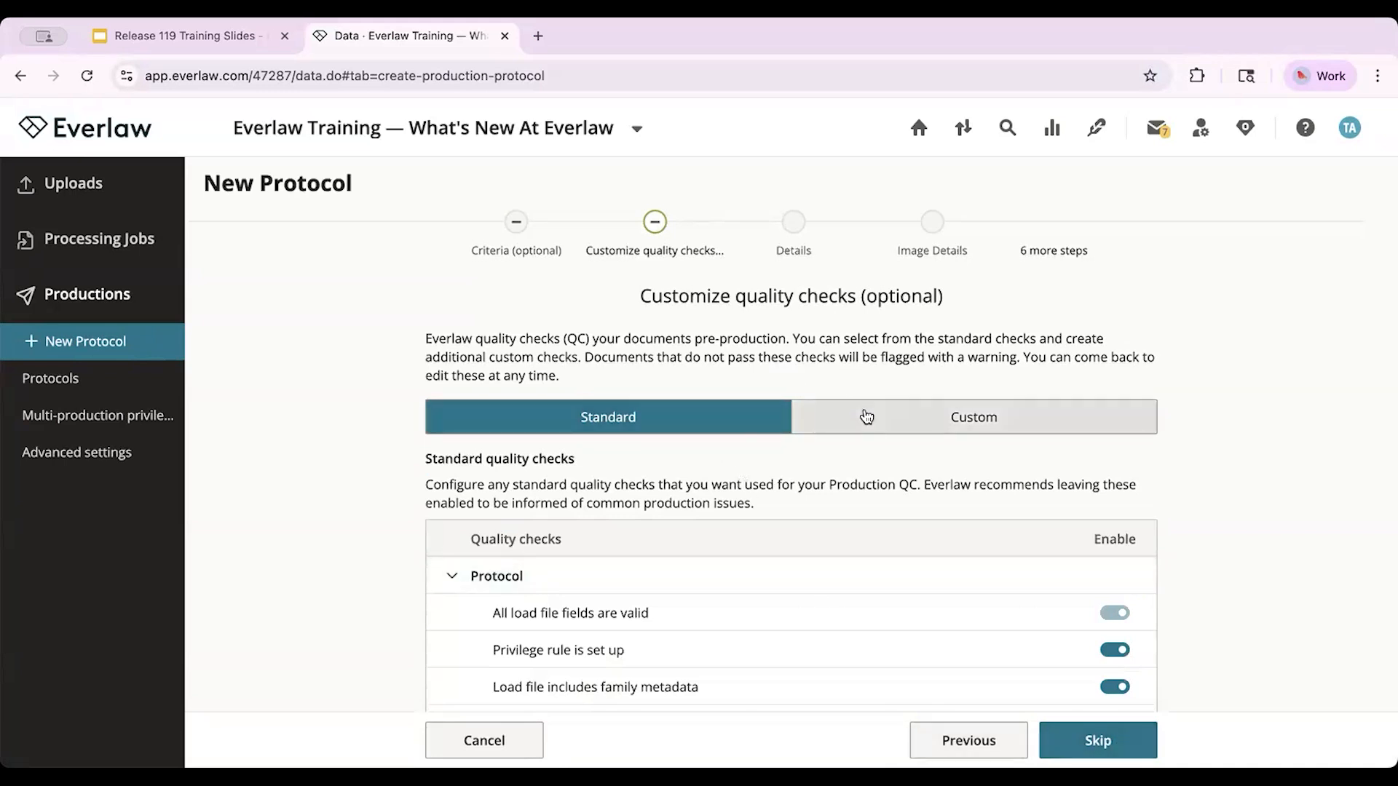
Step: Add the Privileged Documents custom check to the protocol and return to its standard quality checks
scroll(728, 479, "down", 2)
scroll(729, 479, "down", 2)
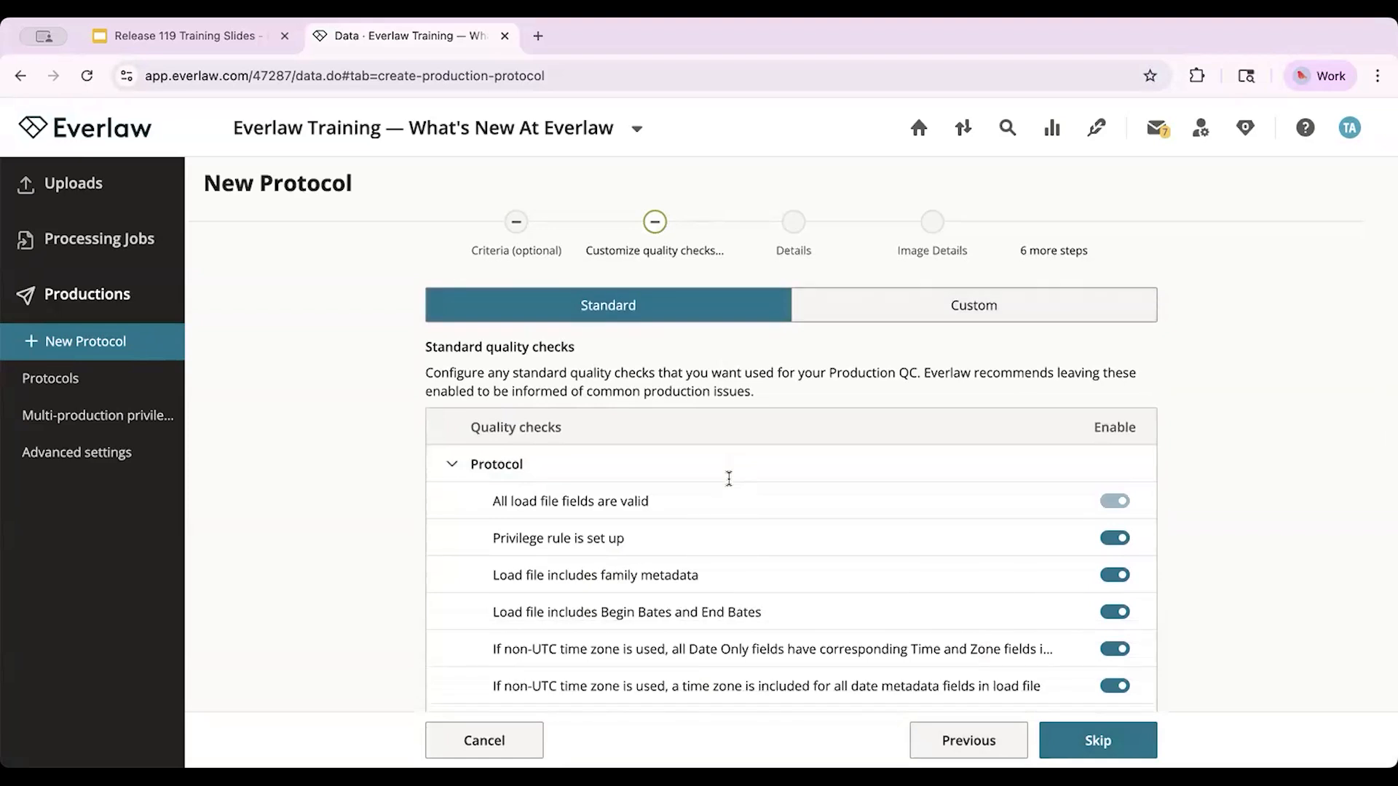
scroll(728, 478, "up", 3)
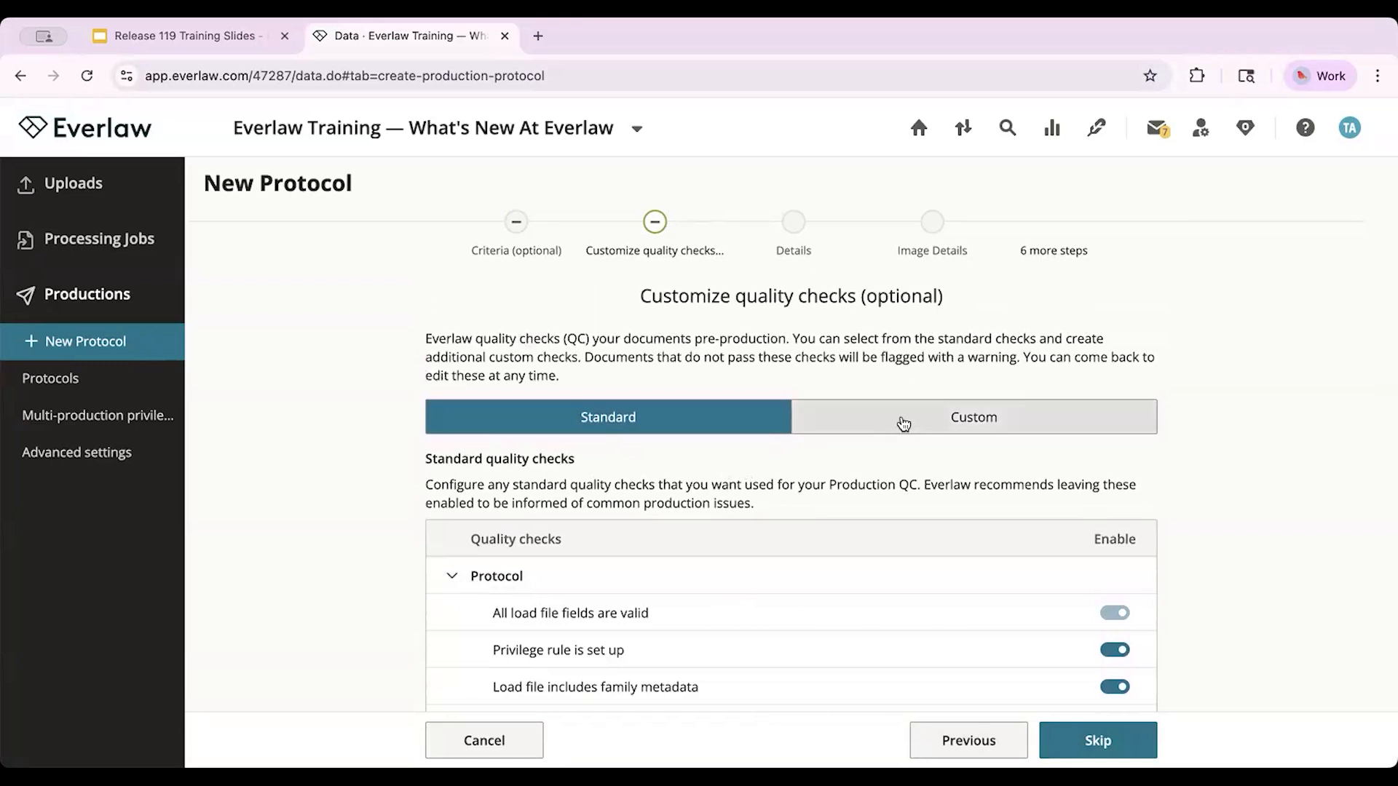
left_click(904, 424)
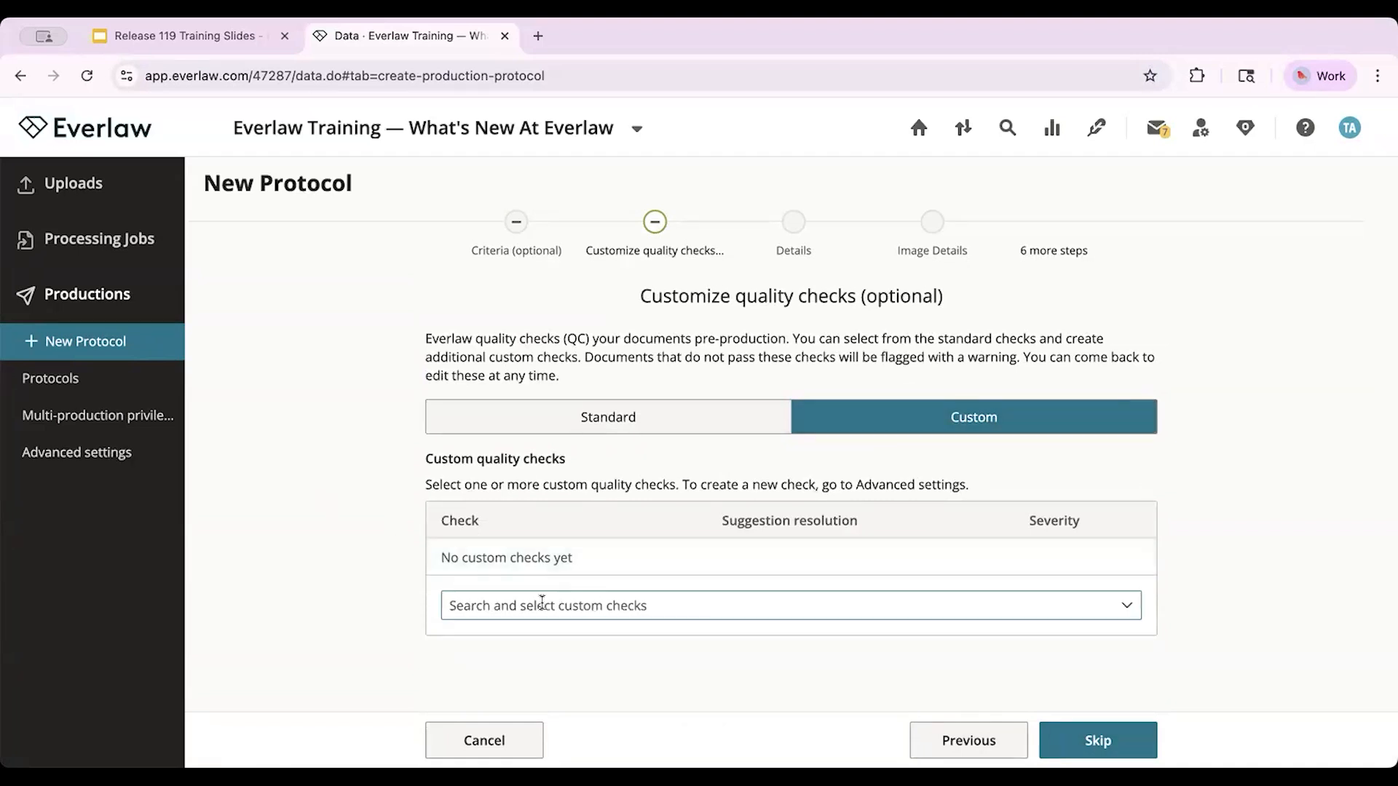
left_click(1121, 610)
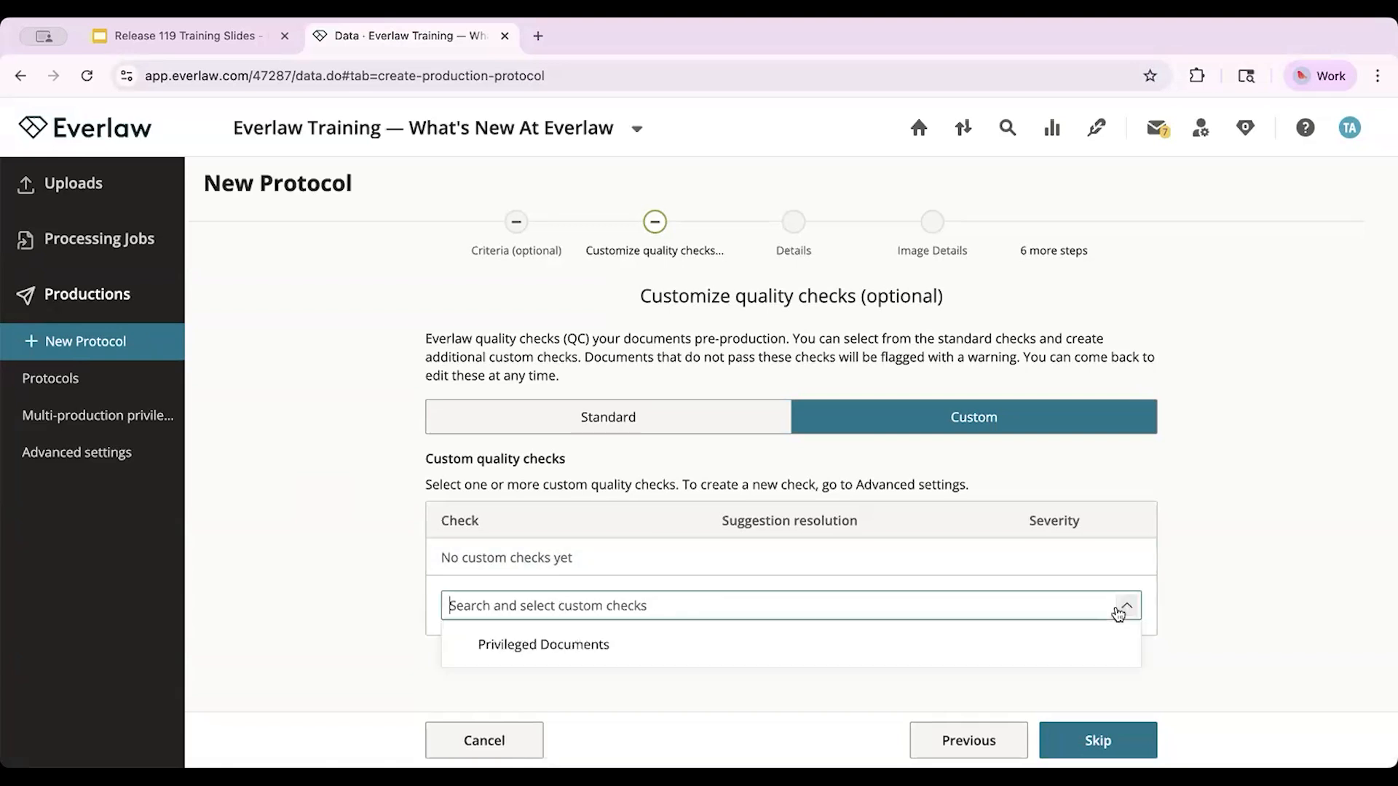
left_click(1009, 638)
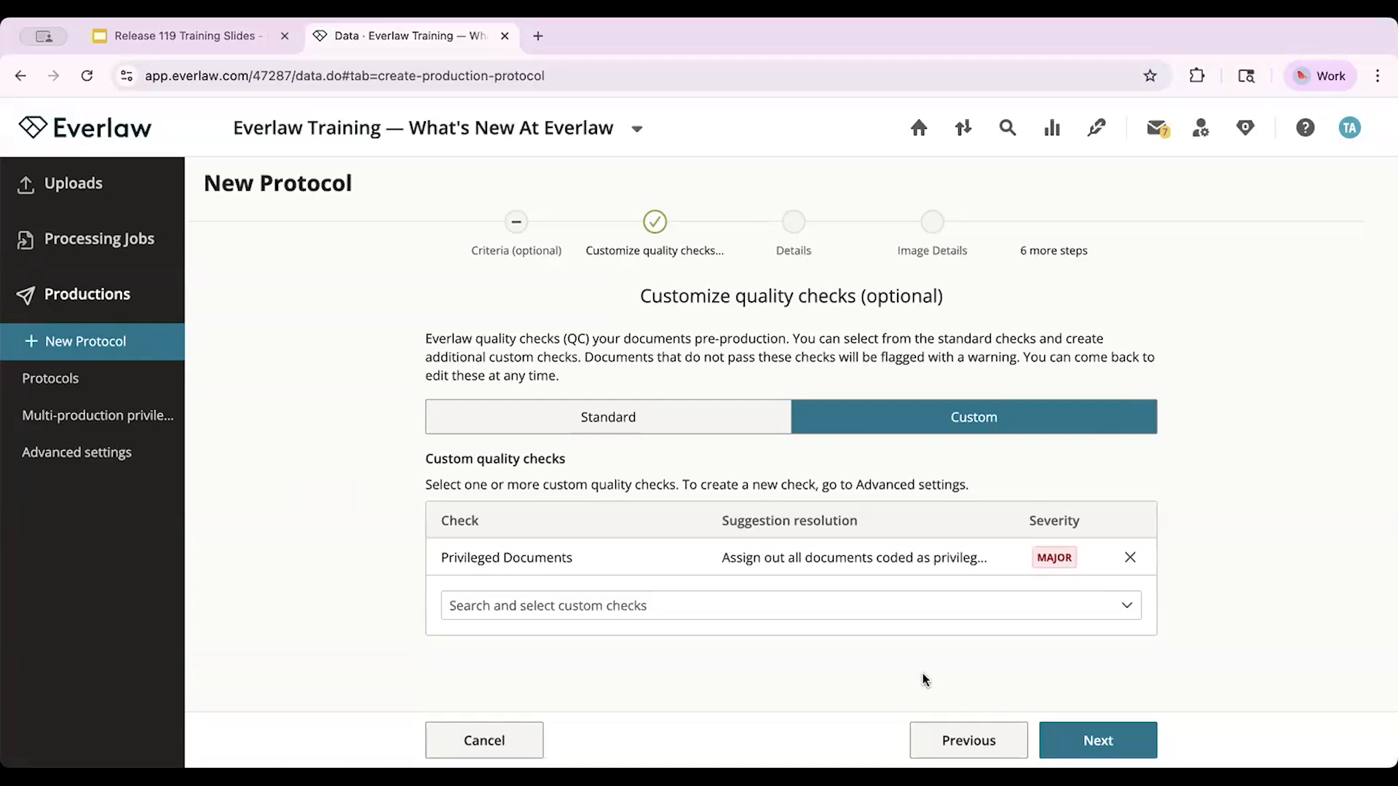
left_click(678, 417)
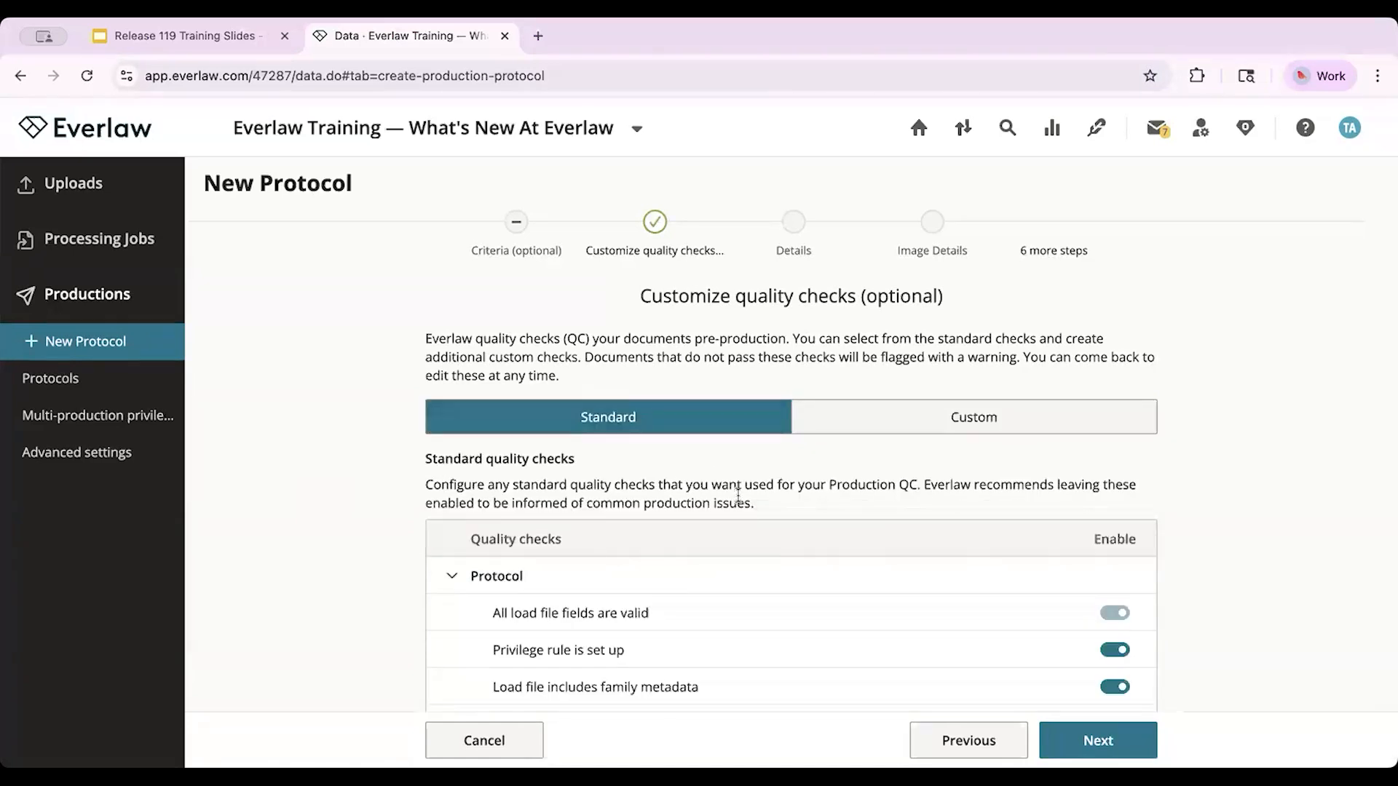
Step: Turn off the standard quality check "Privilege rule is set up" in the new protocol and continue to its details
scroll(738, 495, "down", 3)
scroll(738, 495, "down", 3)
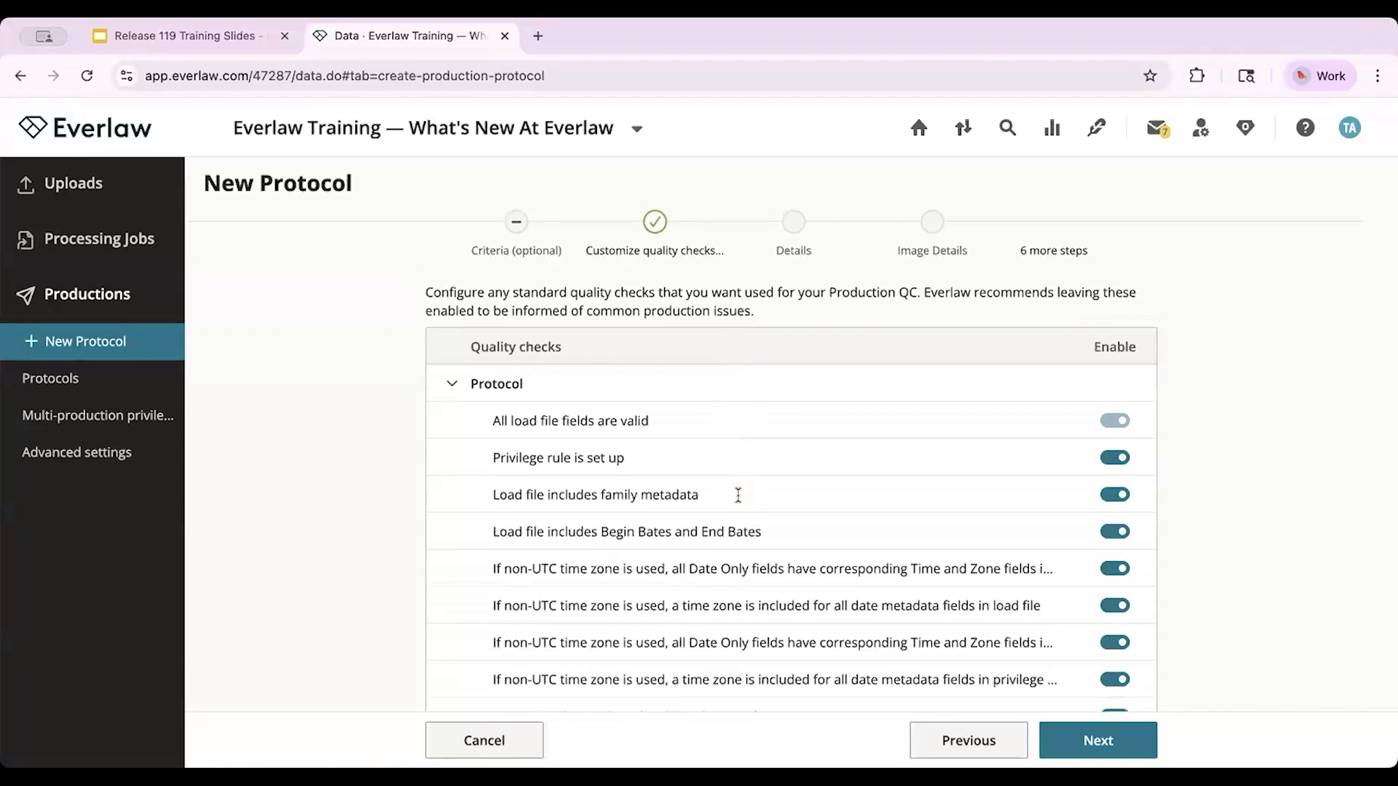
scroll(737, 495, "down", 1)
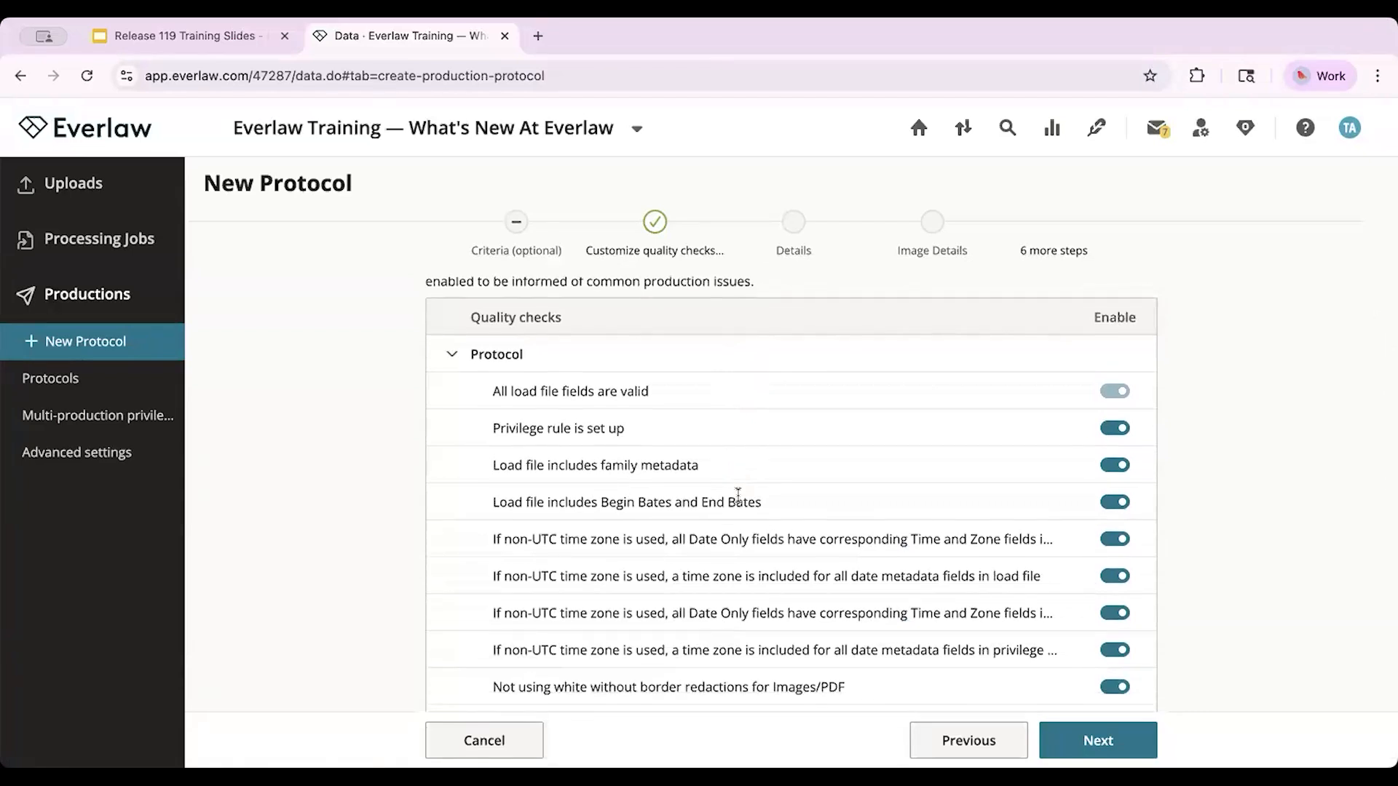
mouse_move(1126, 397)
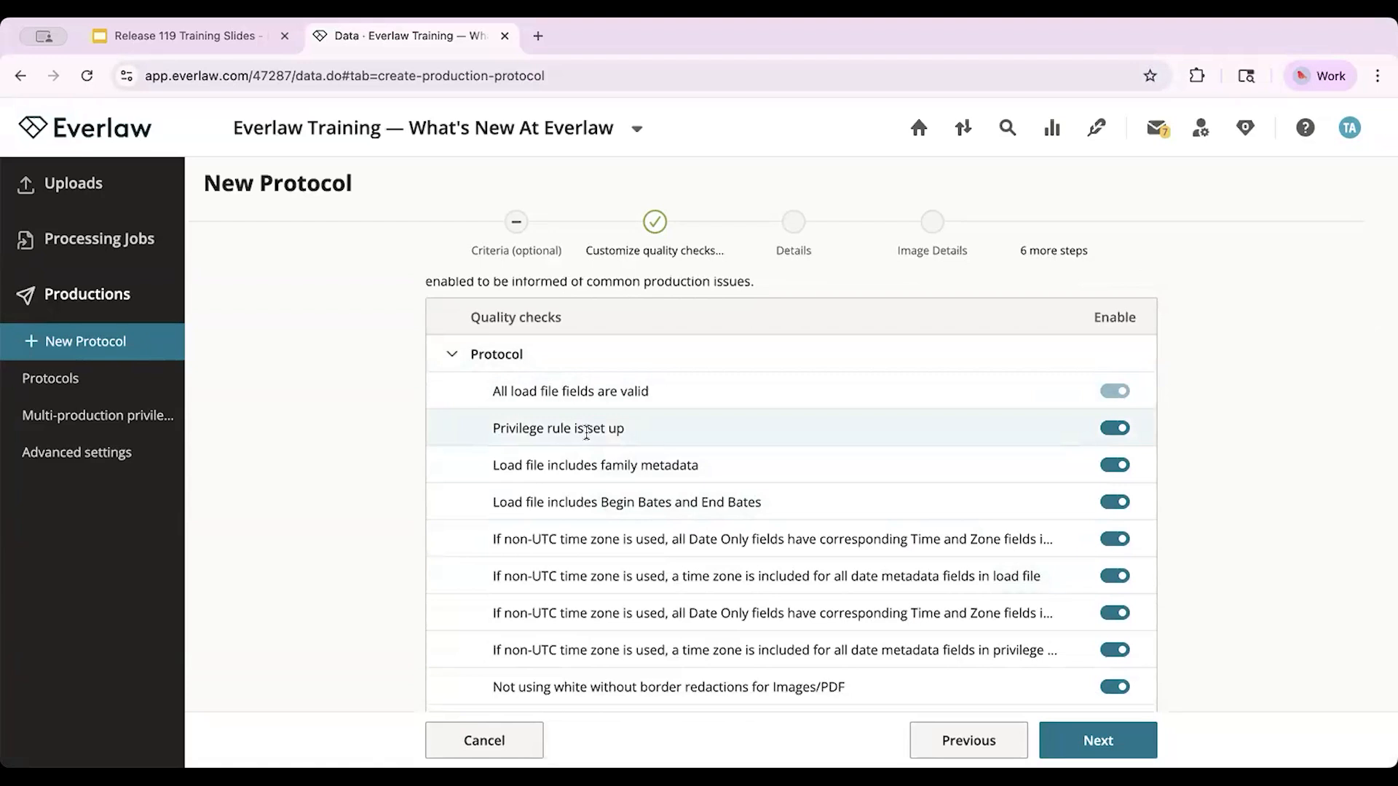
left_click(1115, 428)
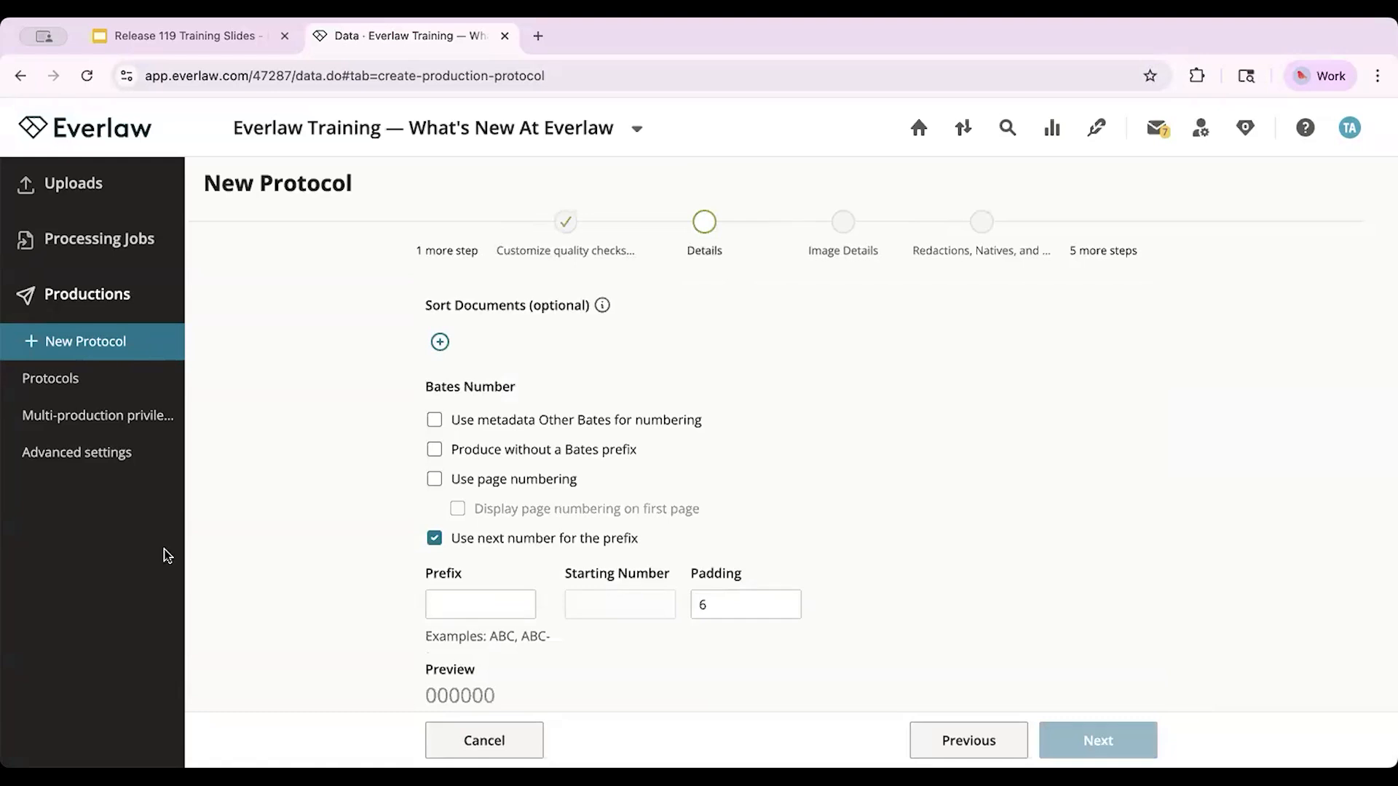
Step: Leave the new protocol and open the Production QC page of the existing Example Protocol
left_click(44, 394)
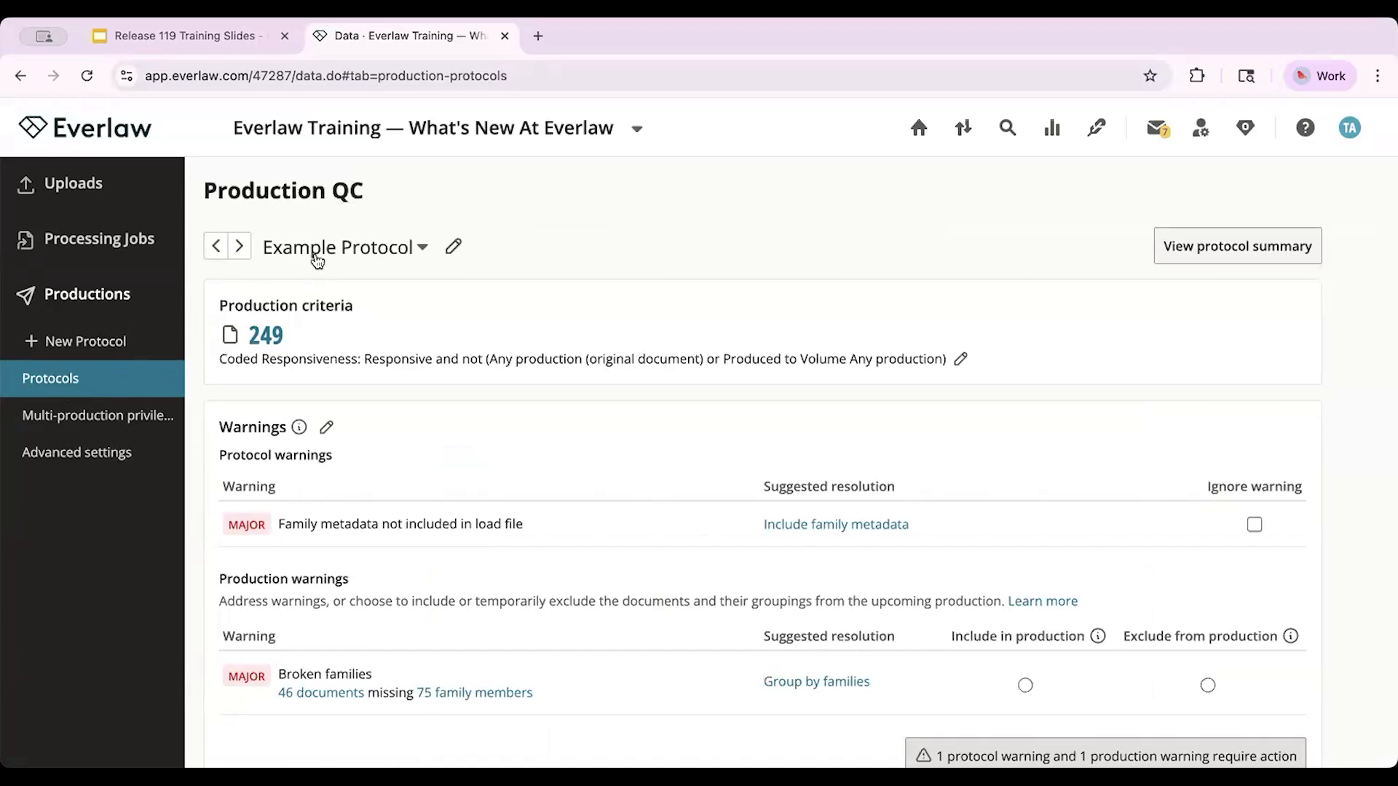
left_click(317, 253)
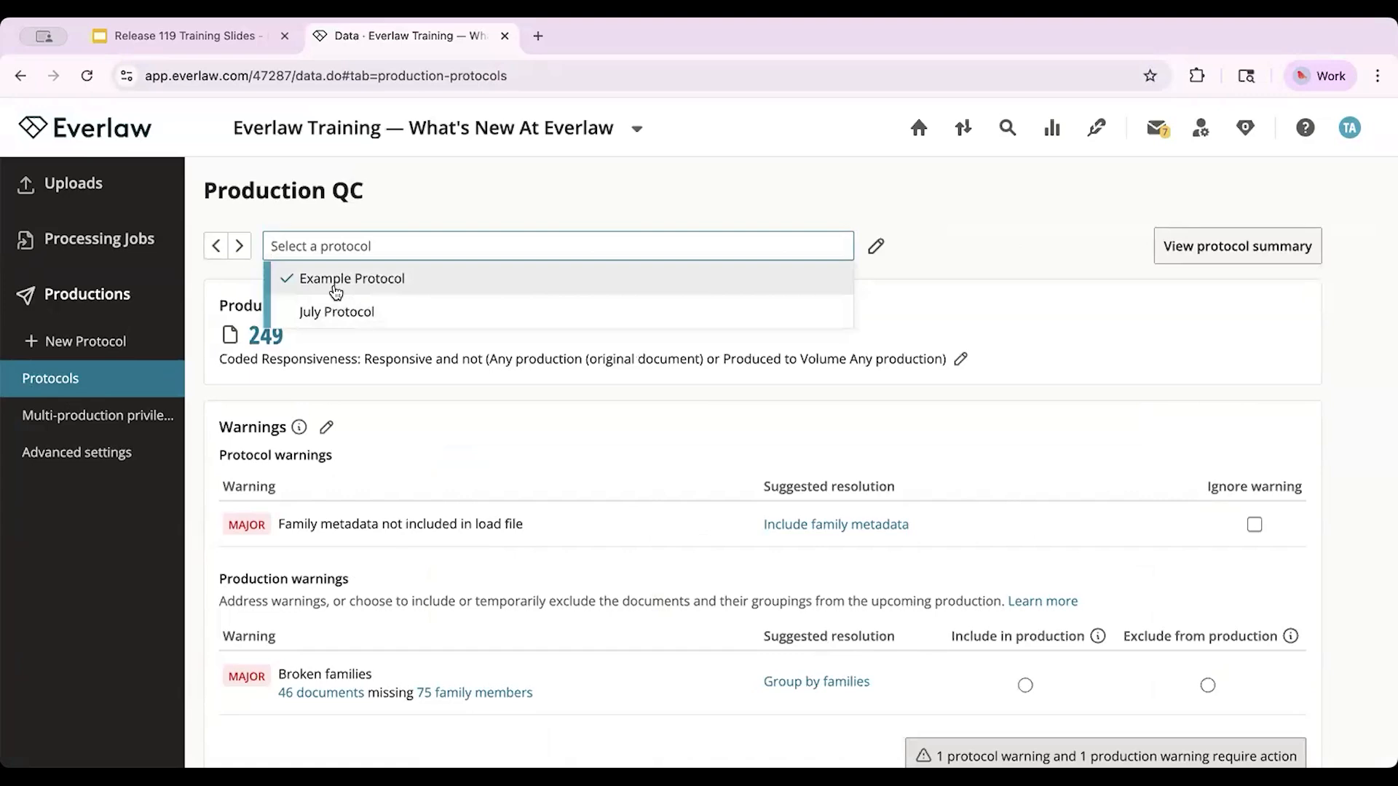
left_click(336, 292)
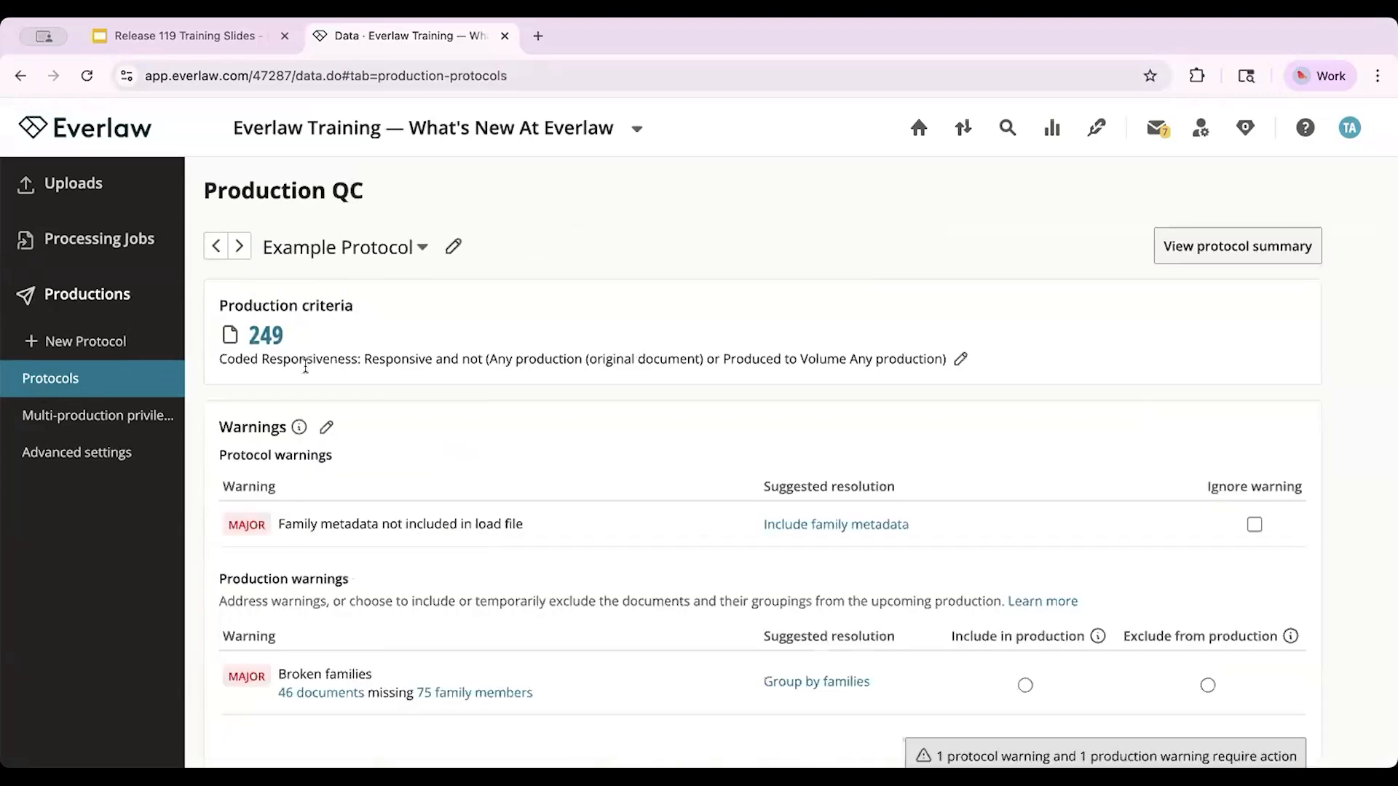
Step: Examine Example Protocol's protocol and production warnings, expanding and collapsing the list of checked warnings
scroll(491, 415, "down", 2)
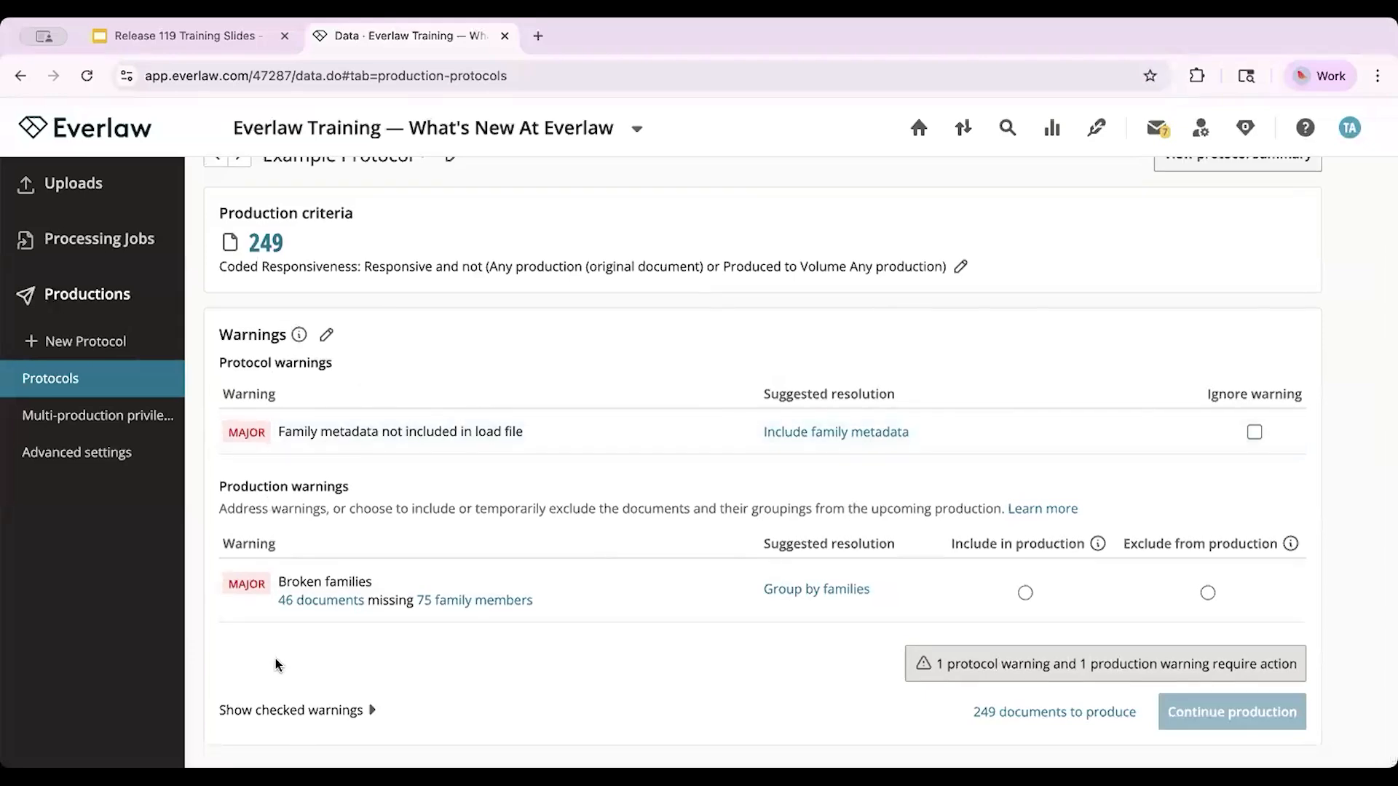
left_click(327, 717)
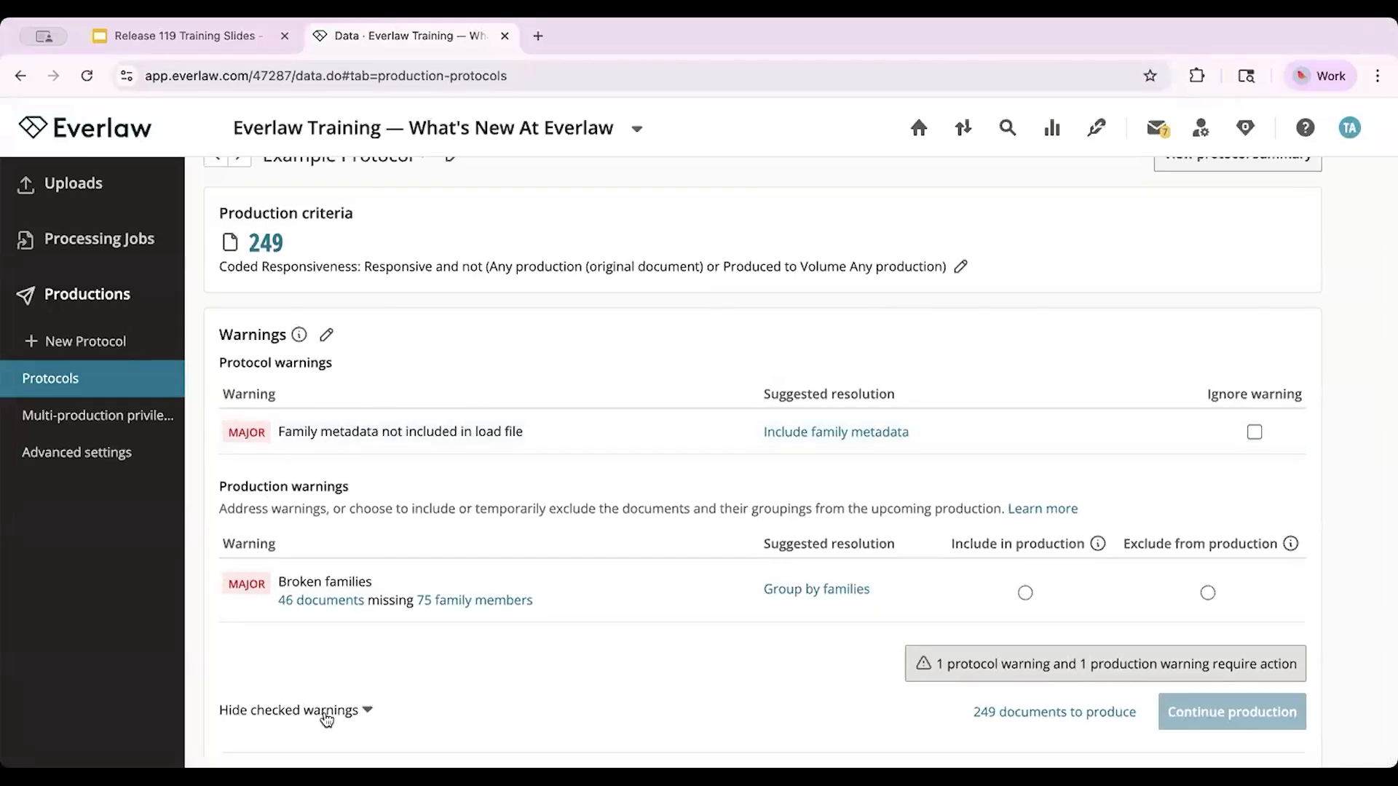
scroll(326, 719, "down", 5)
scroll(326, 718, "up", 4)
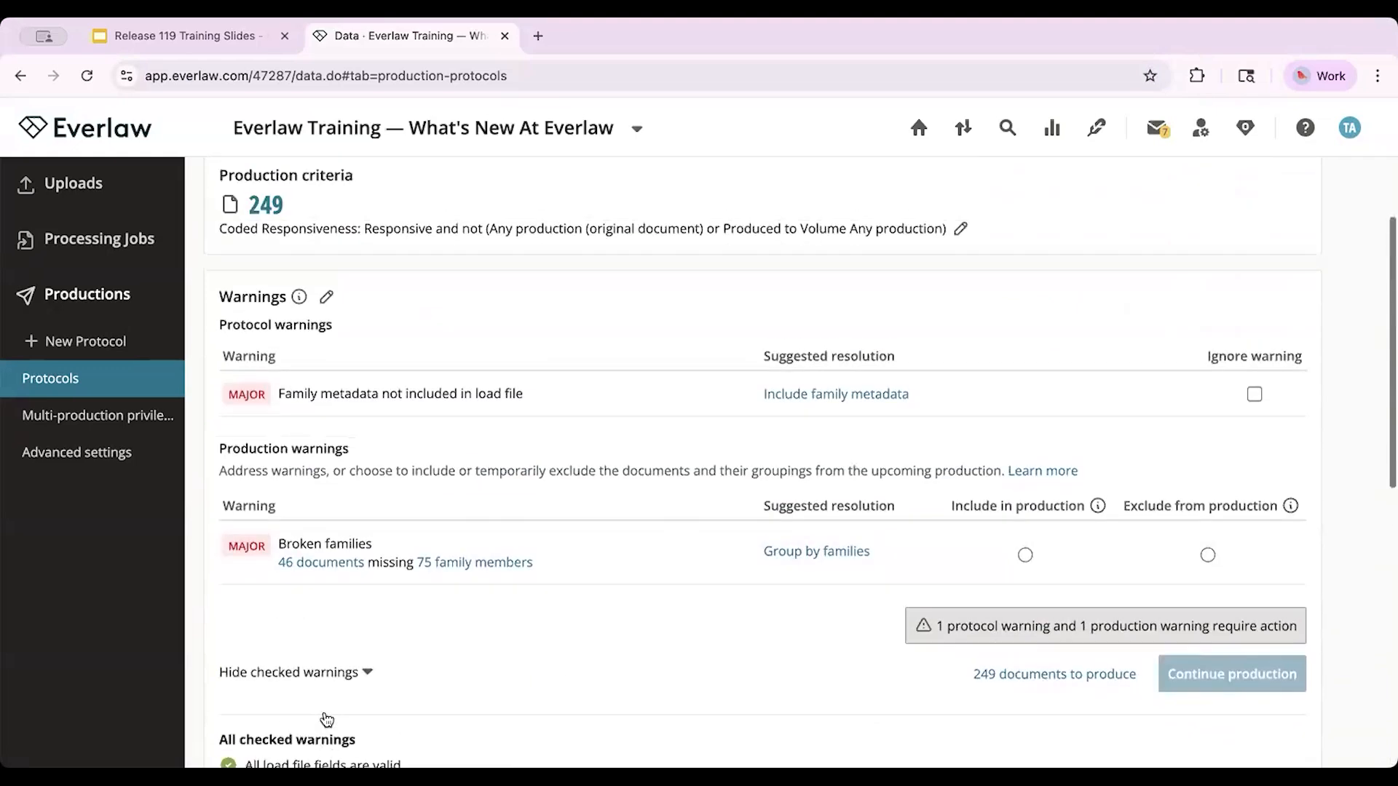
left_click(369, 671)
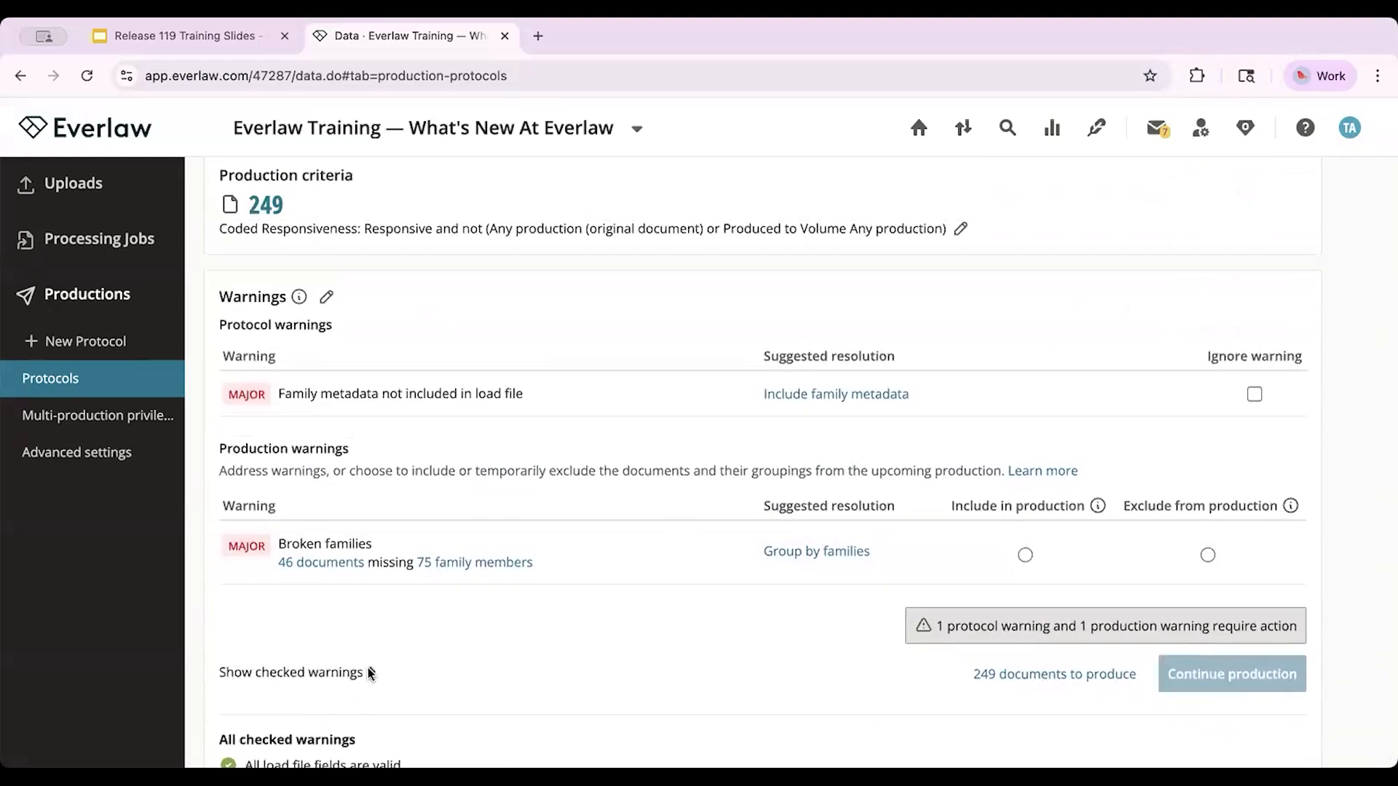
scroll(369, 673, "up", 1)
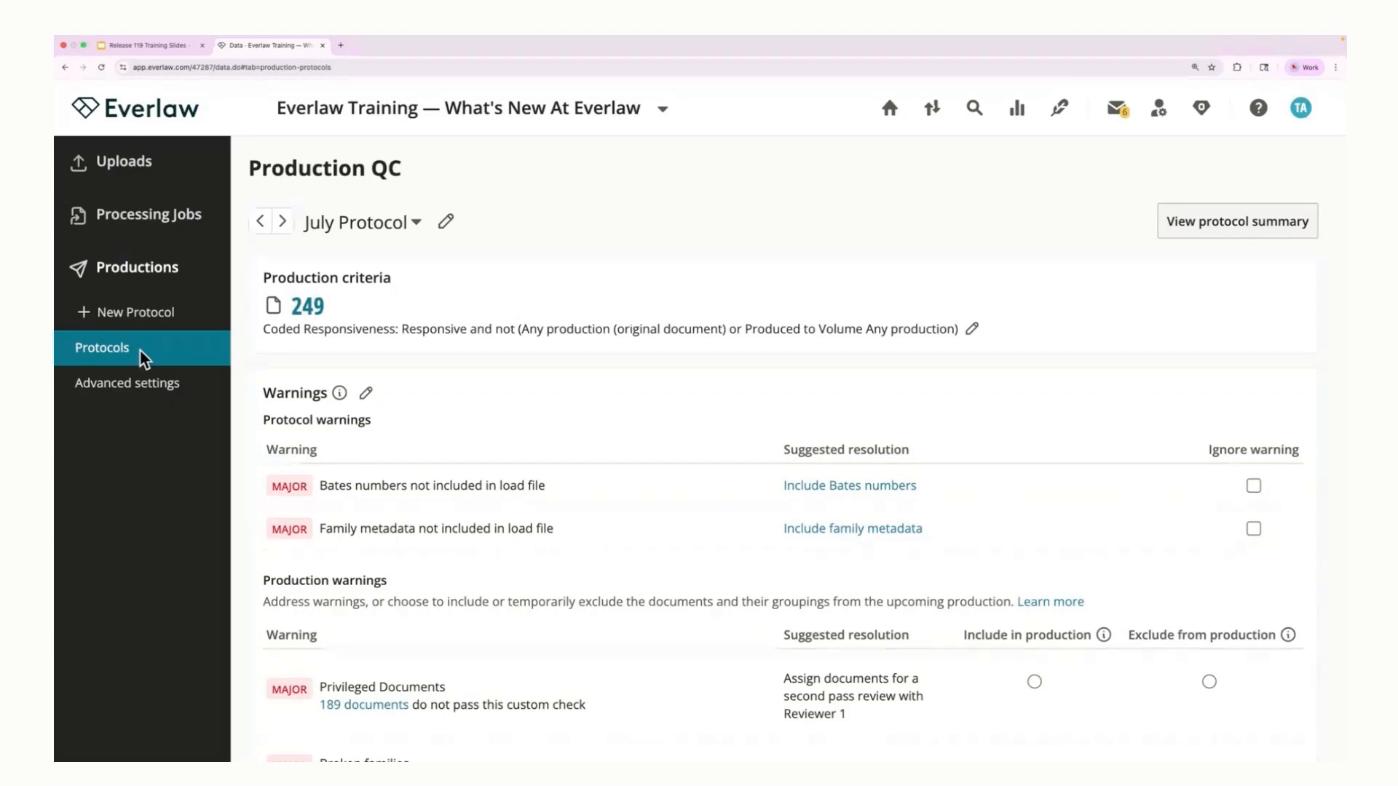
Step: Switch from July Protocol to Example Protocol, open it for editing from its summary, and continue to its quality checks
left_click(379, 225)
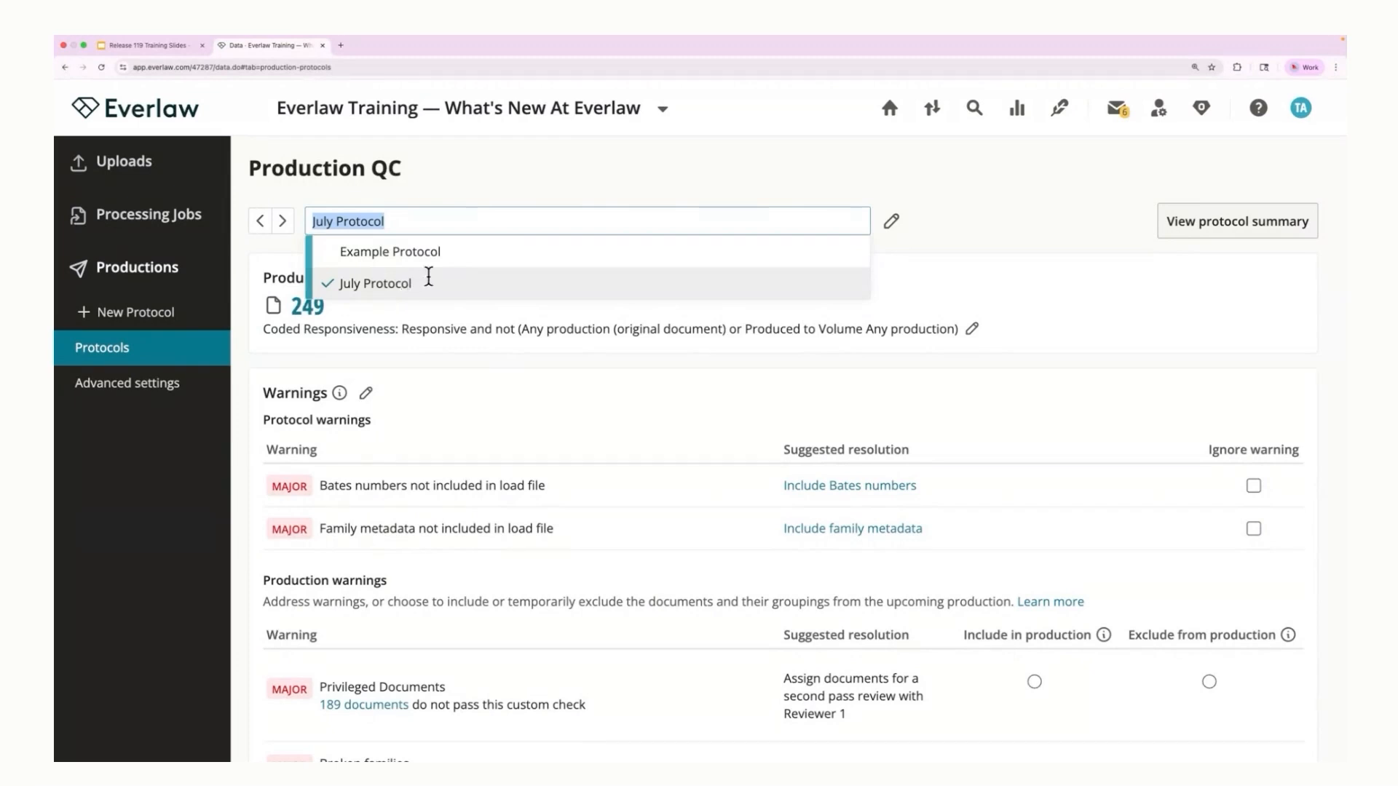
left_click(435, 253)
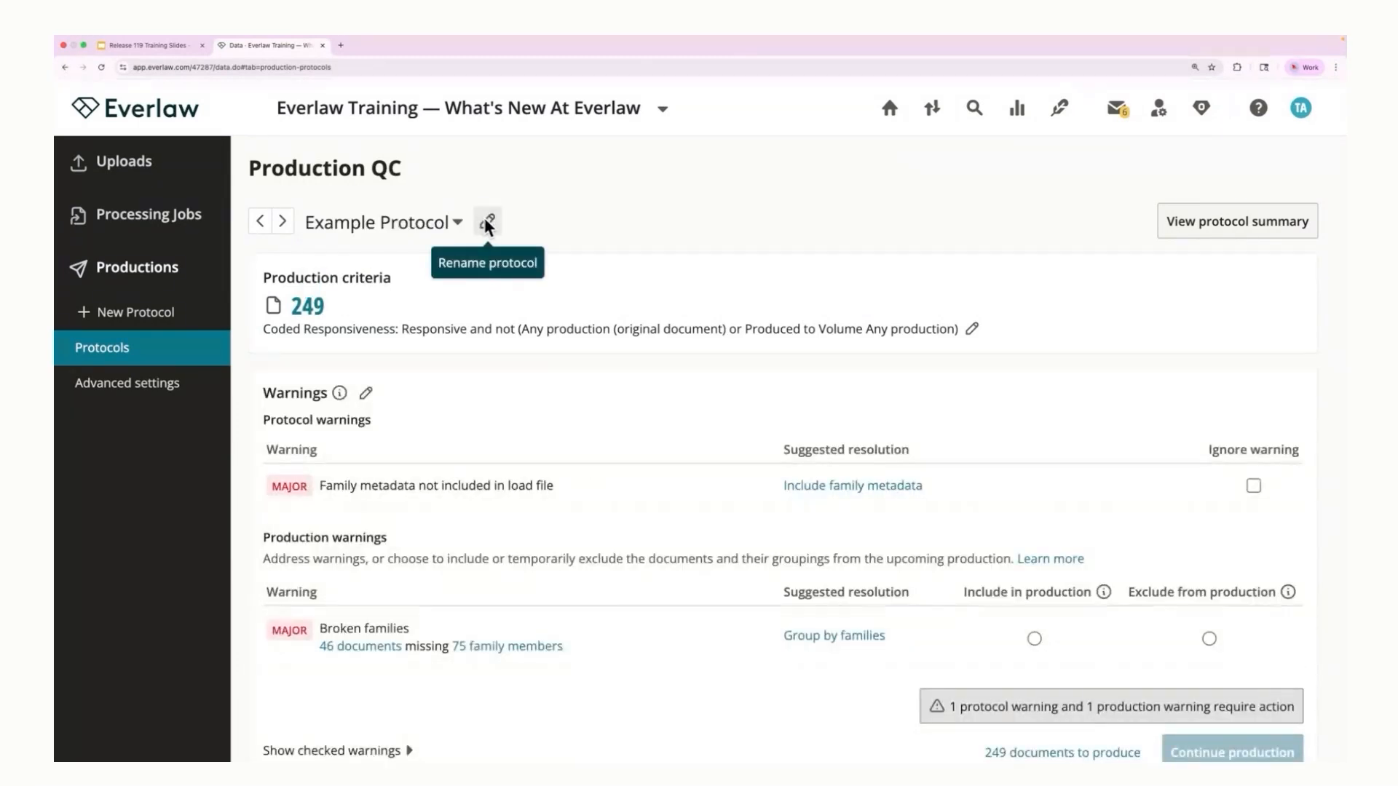
left_click(1242, 223)
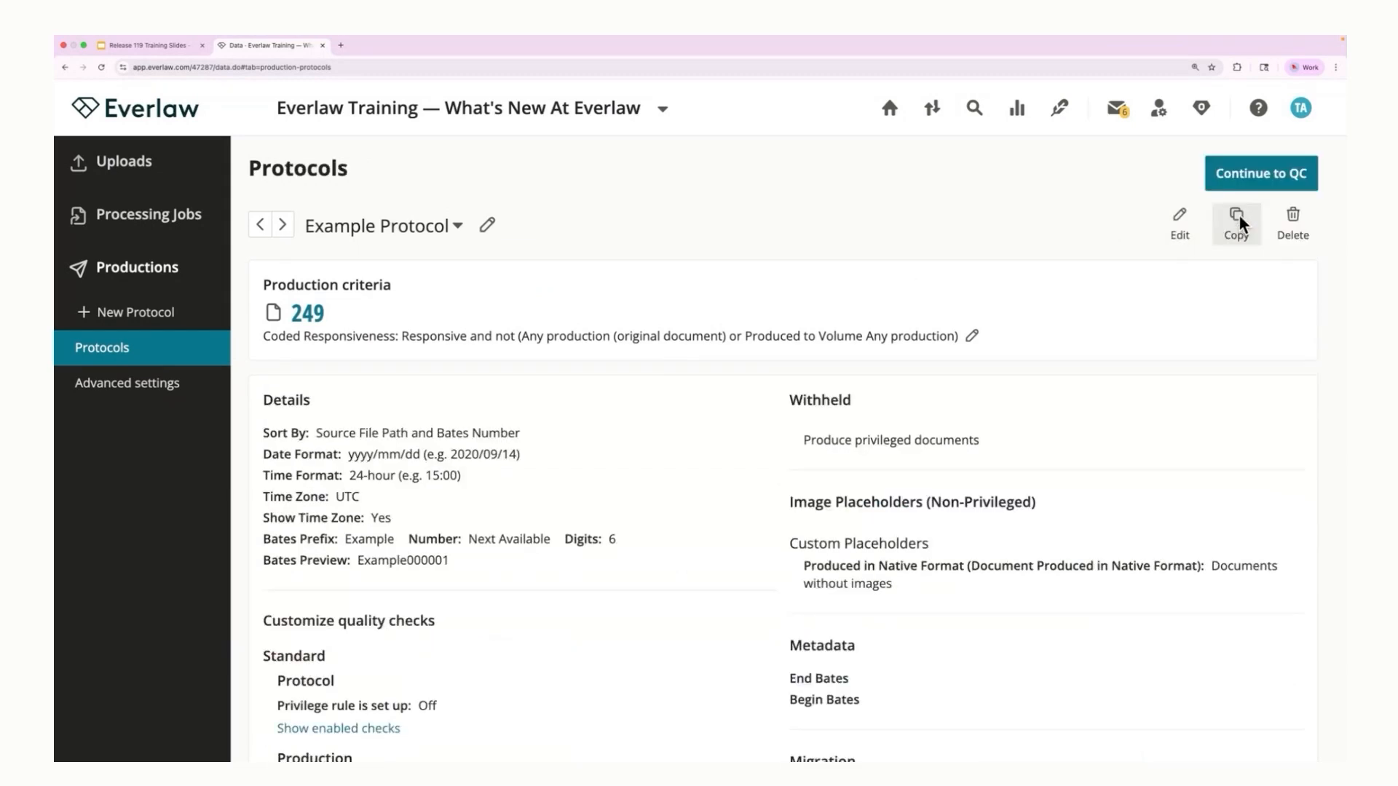
left_click(1181, 244)
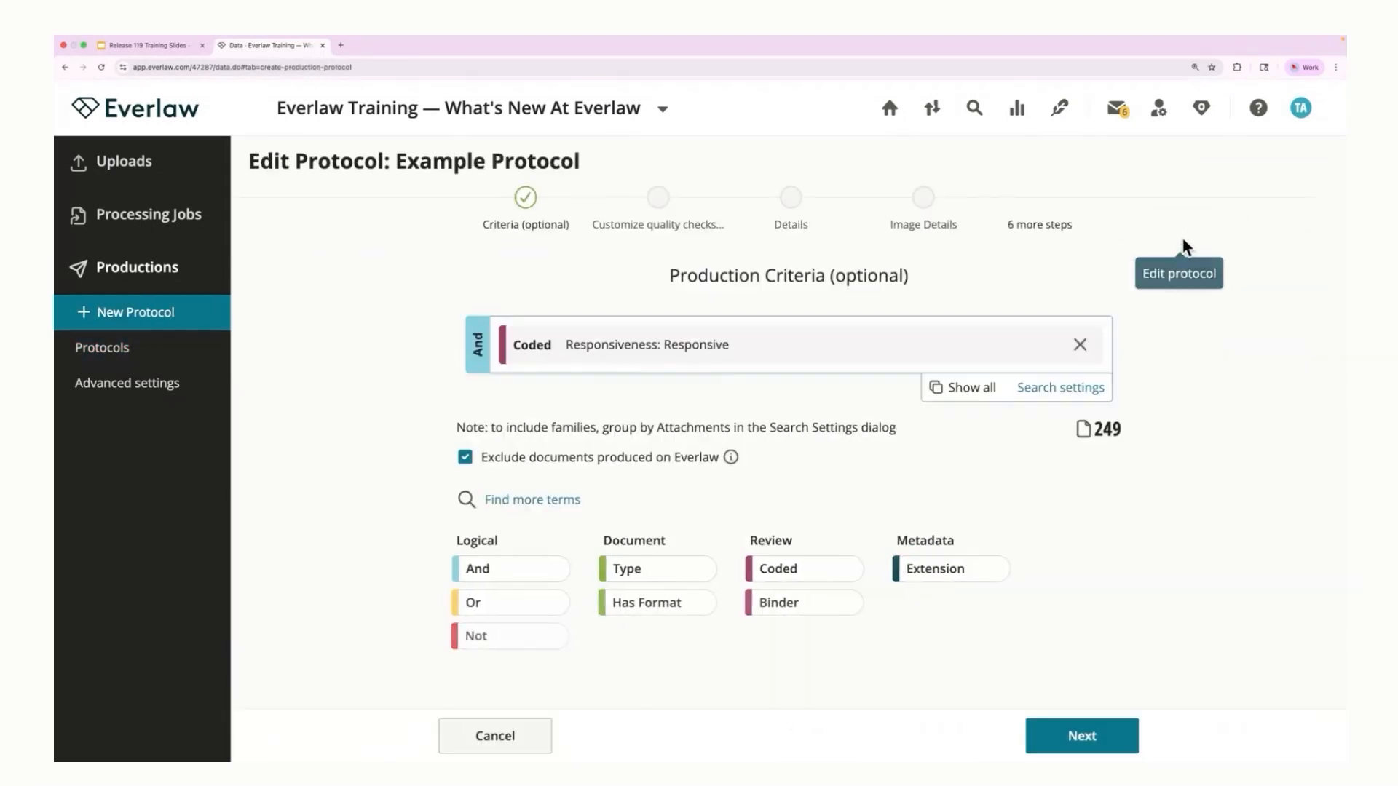
left_click(1096, 739)
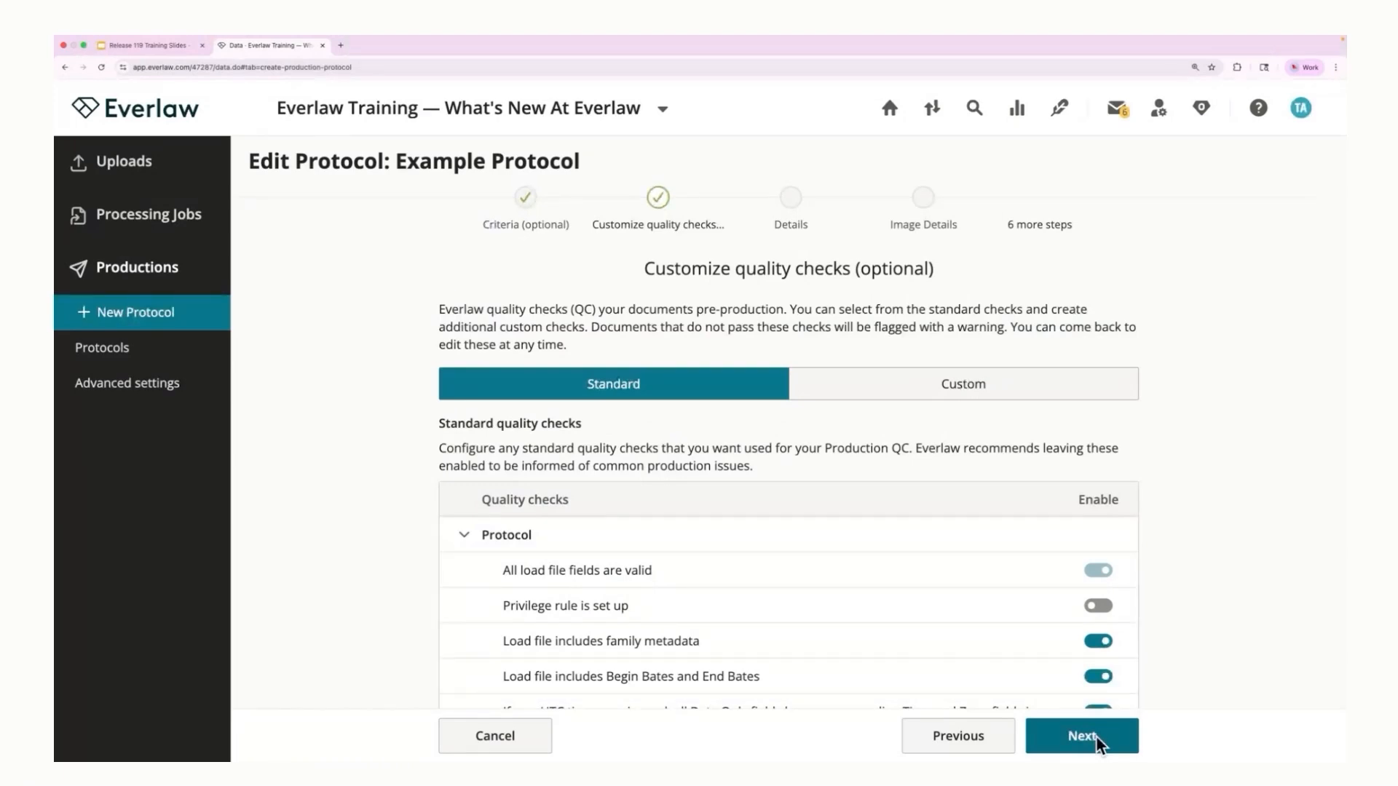
Step: Switch to the Release 119 Training Slides and advance to the "Review - Improved Translation Tools" slide
left_click(134, 46)
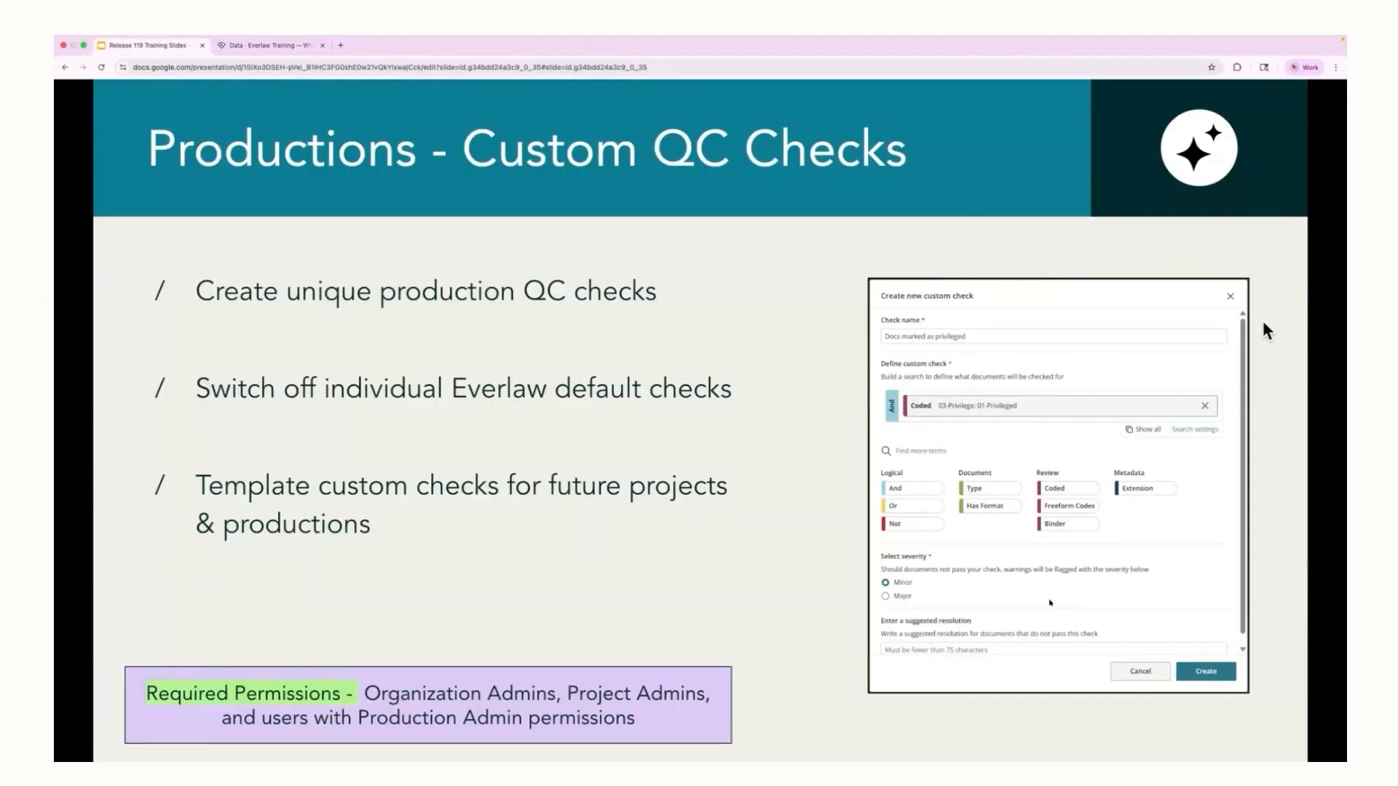
key("Right")
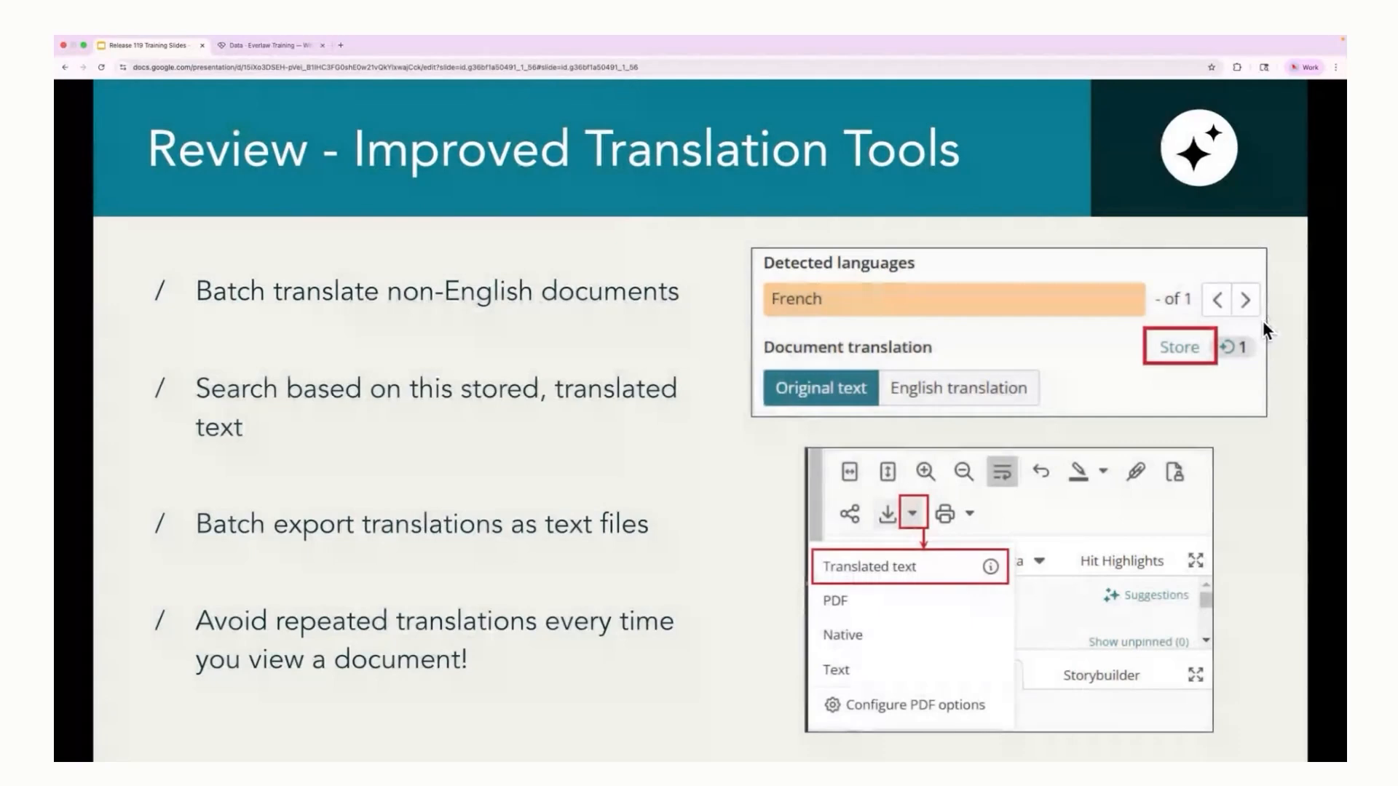
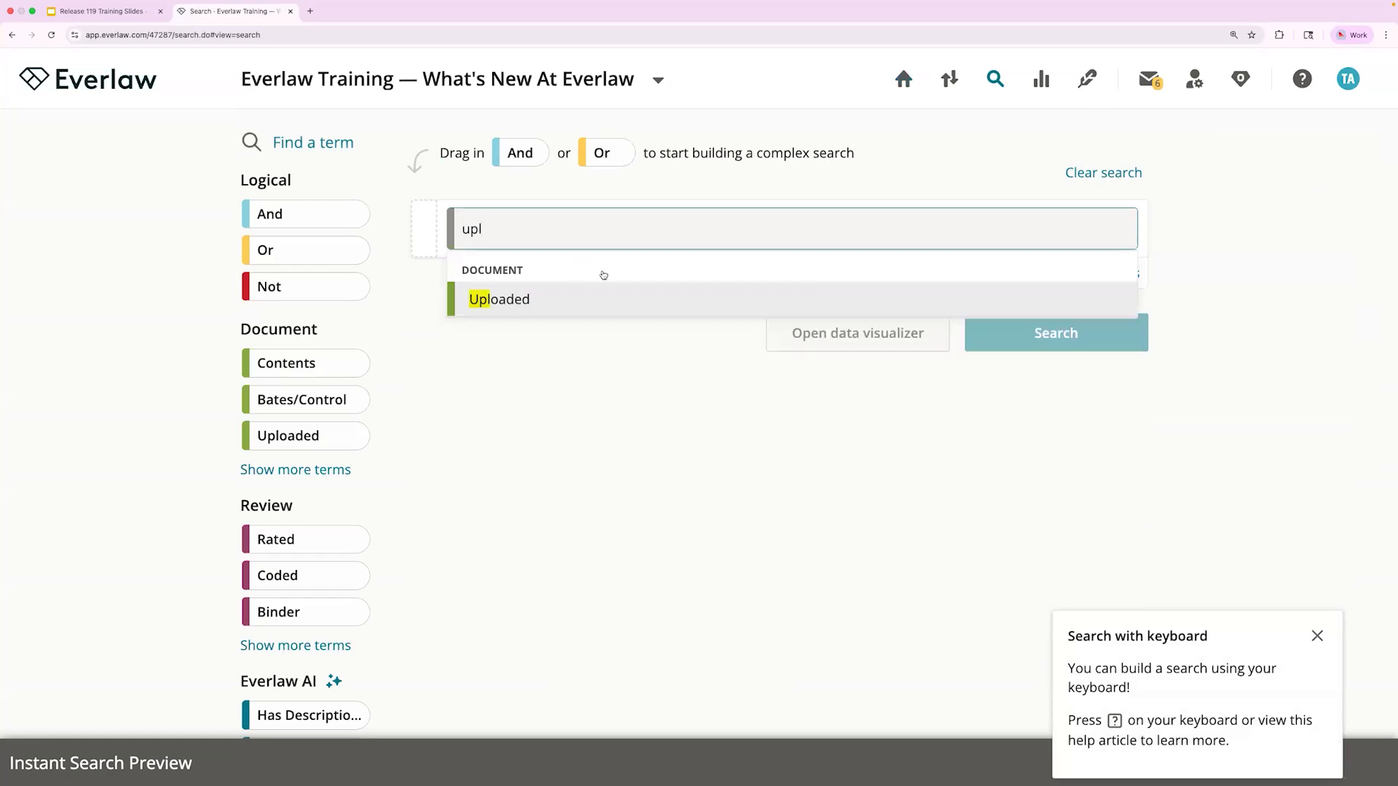
Step: Search for all uploaded documents matching (Any Native Upload) and open the full results
key("Return")
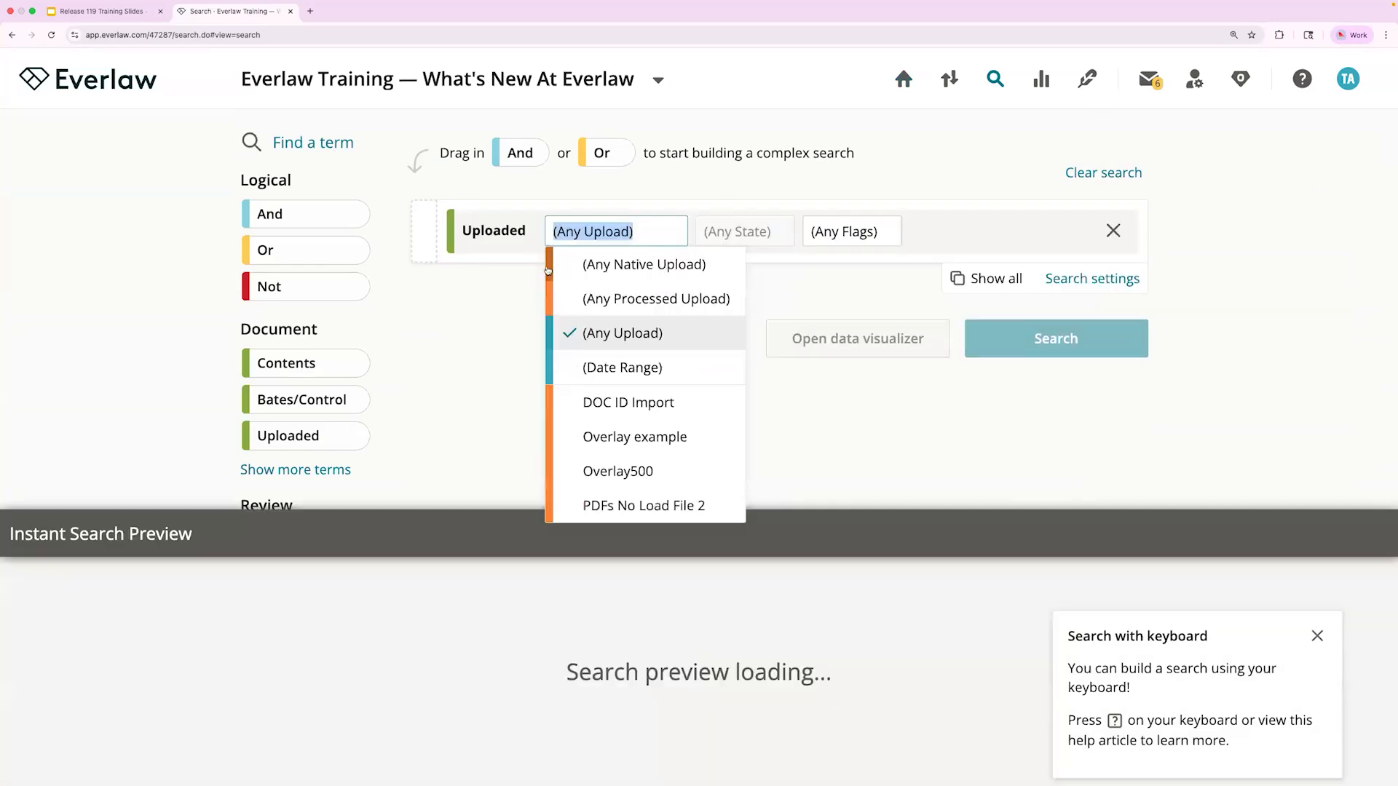
left_click(547, 270)
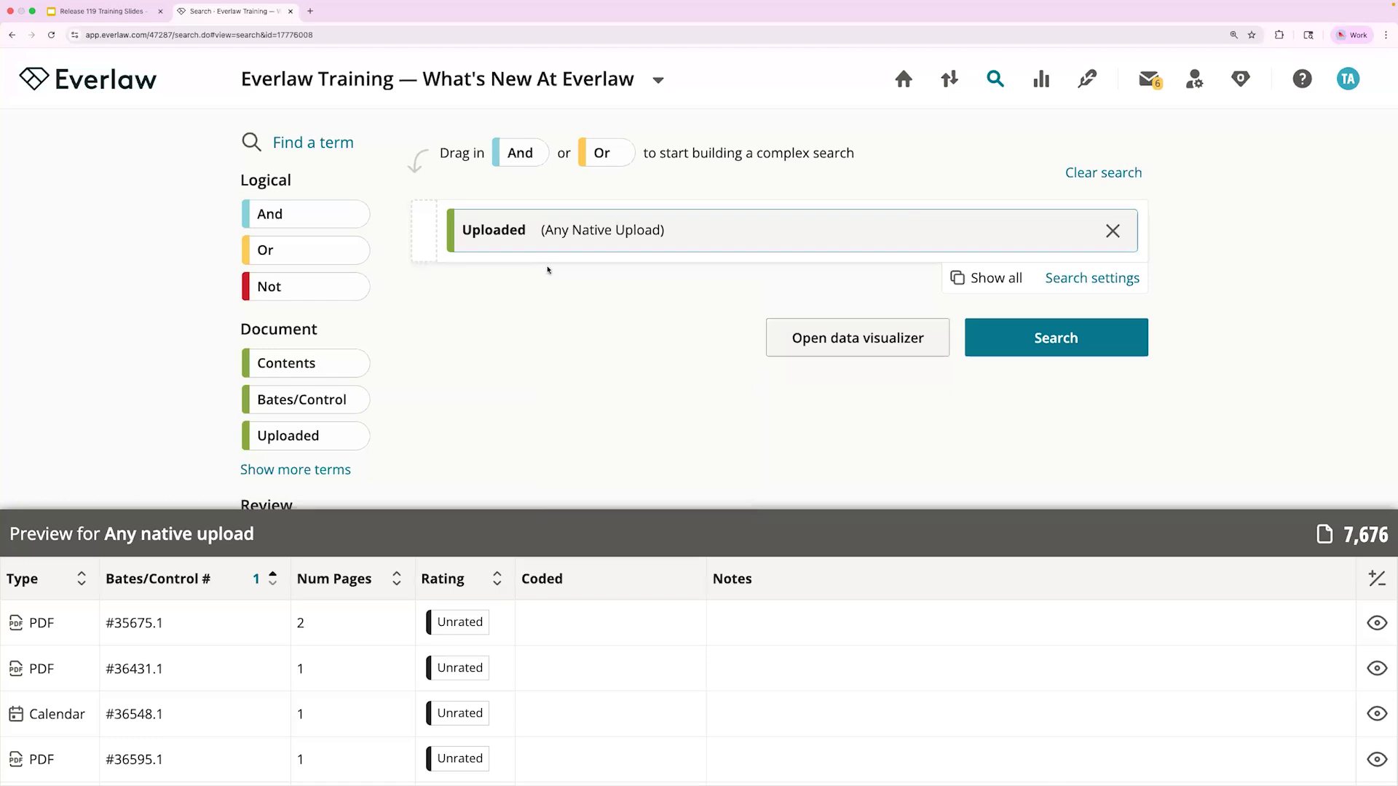
left_click(1044, 344)
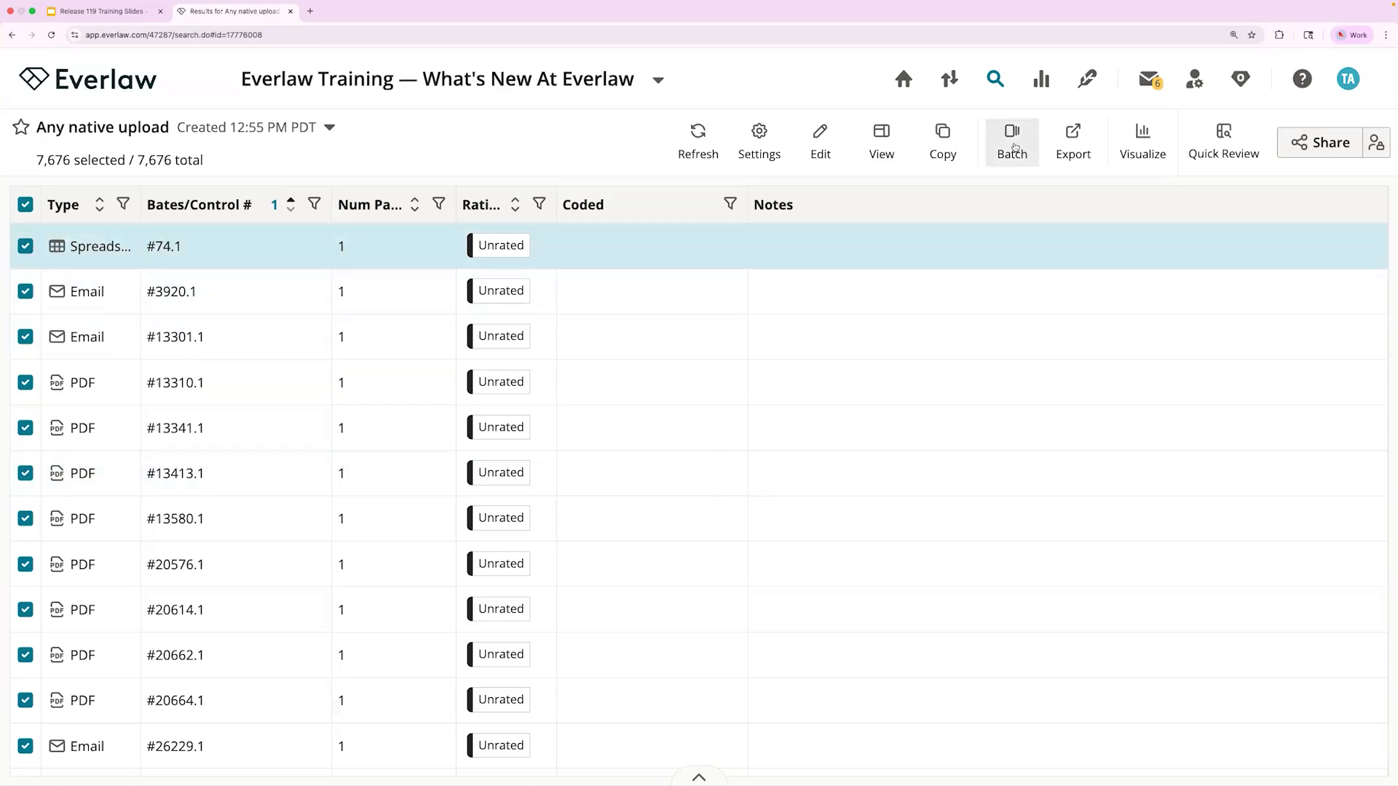
Step: Reprocess all documents in the native upload results with Force OCR enabled in the advanced settings, and confirm the reprocessing
left_click(1015, 146)
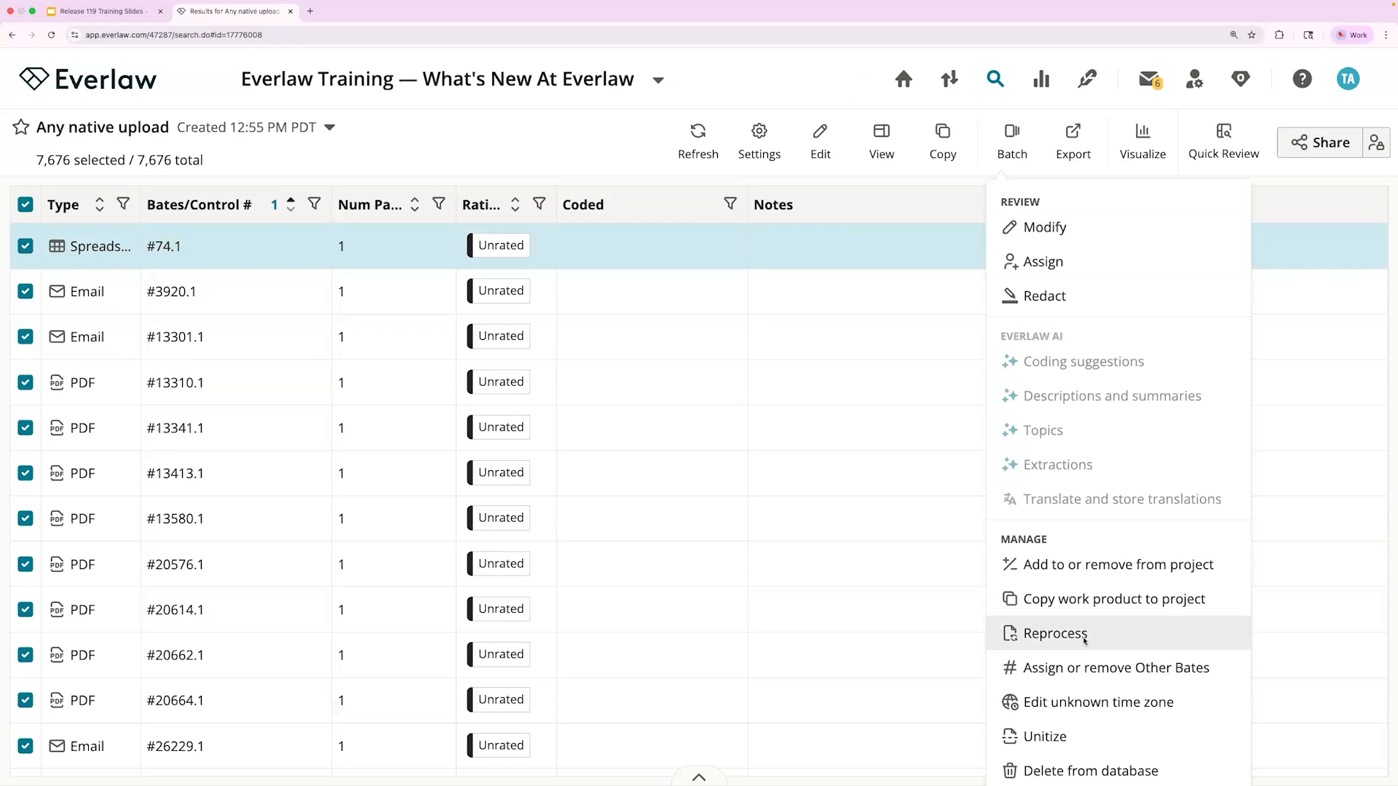
left_click(1055, 633)
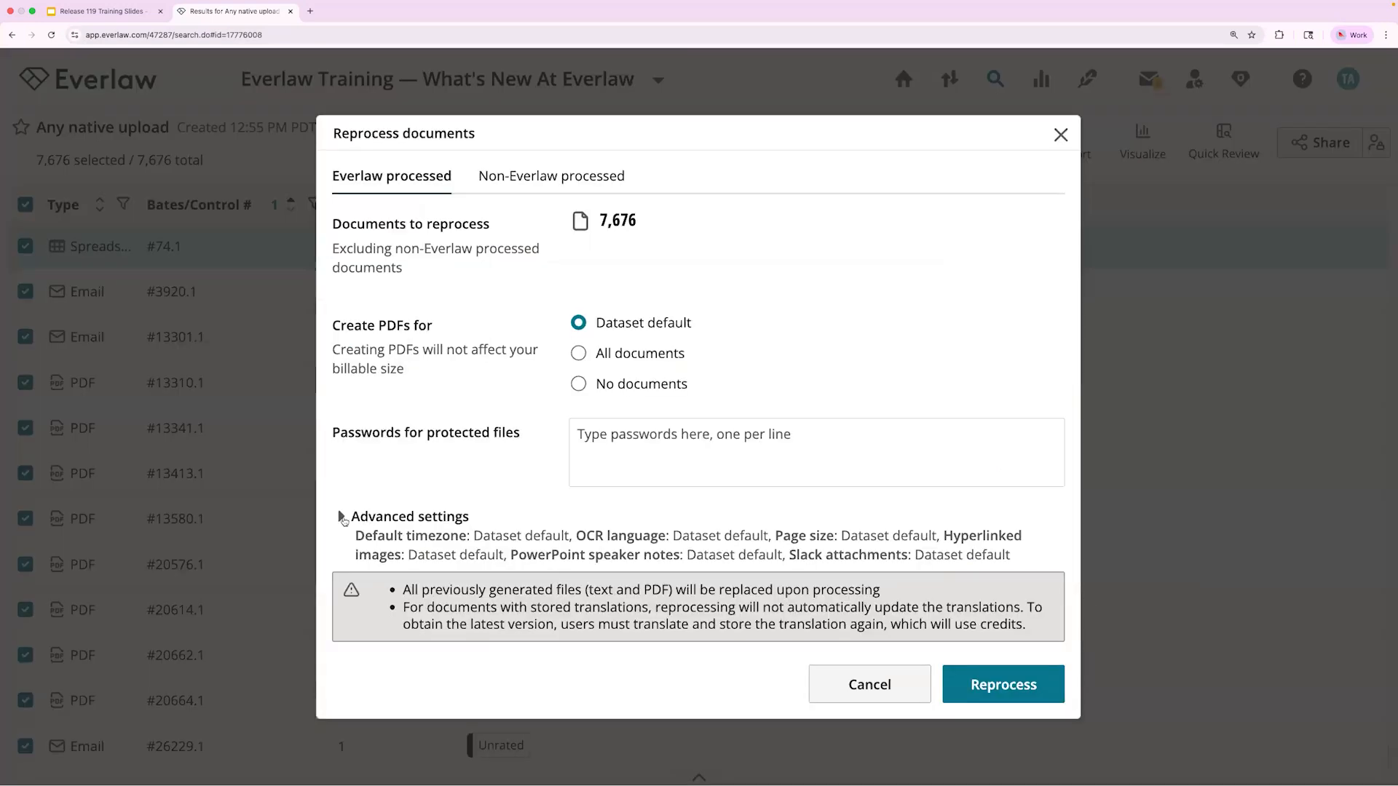
left_click(342, 517)
scroll(429, 543, "down", 3)
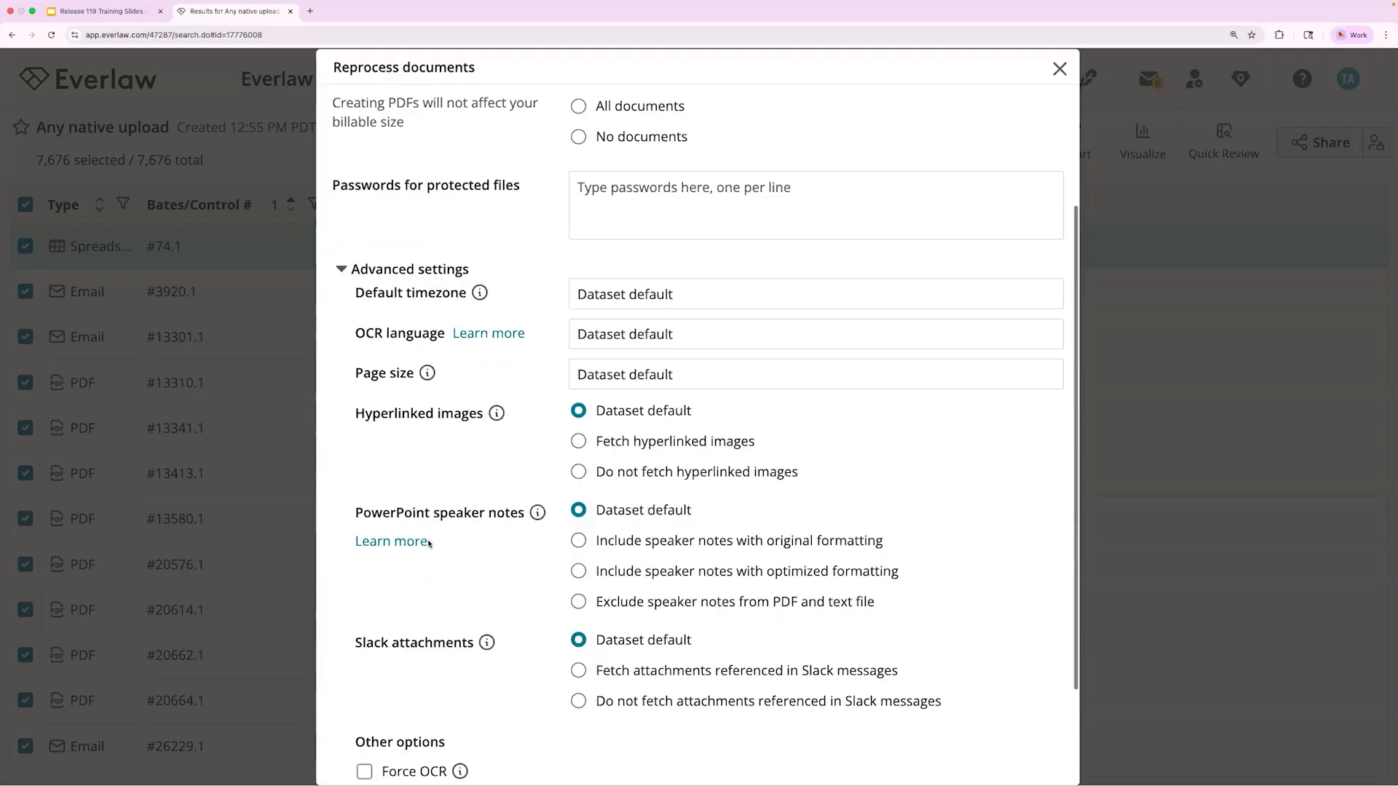
scroll(428, 540, "down", 3)
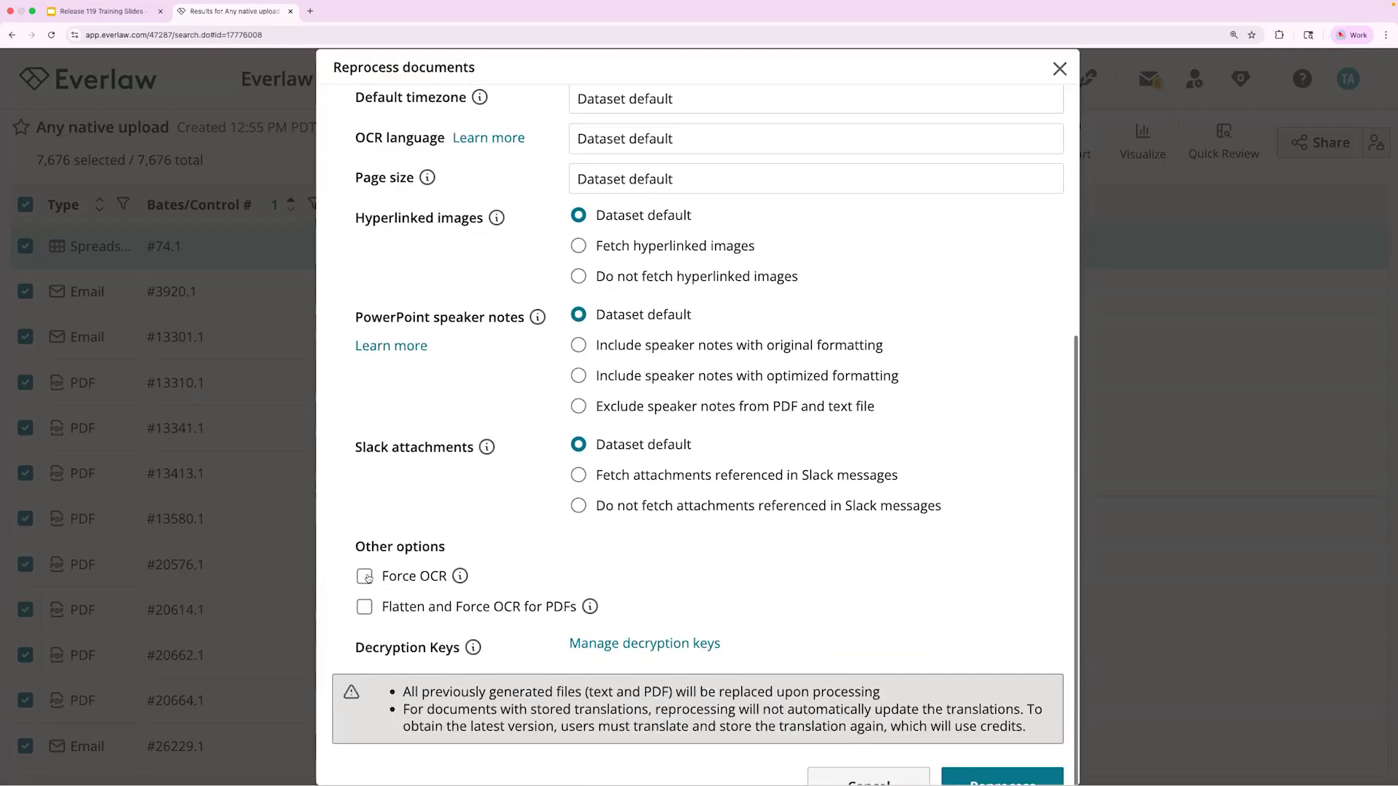
left_click(366, 578)
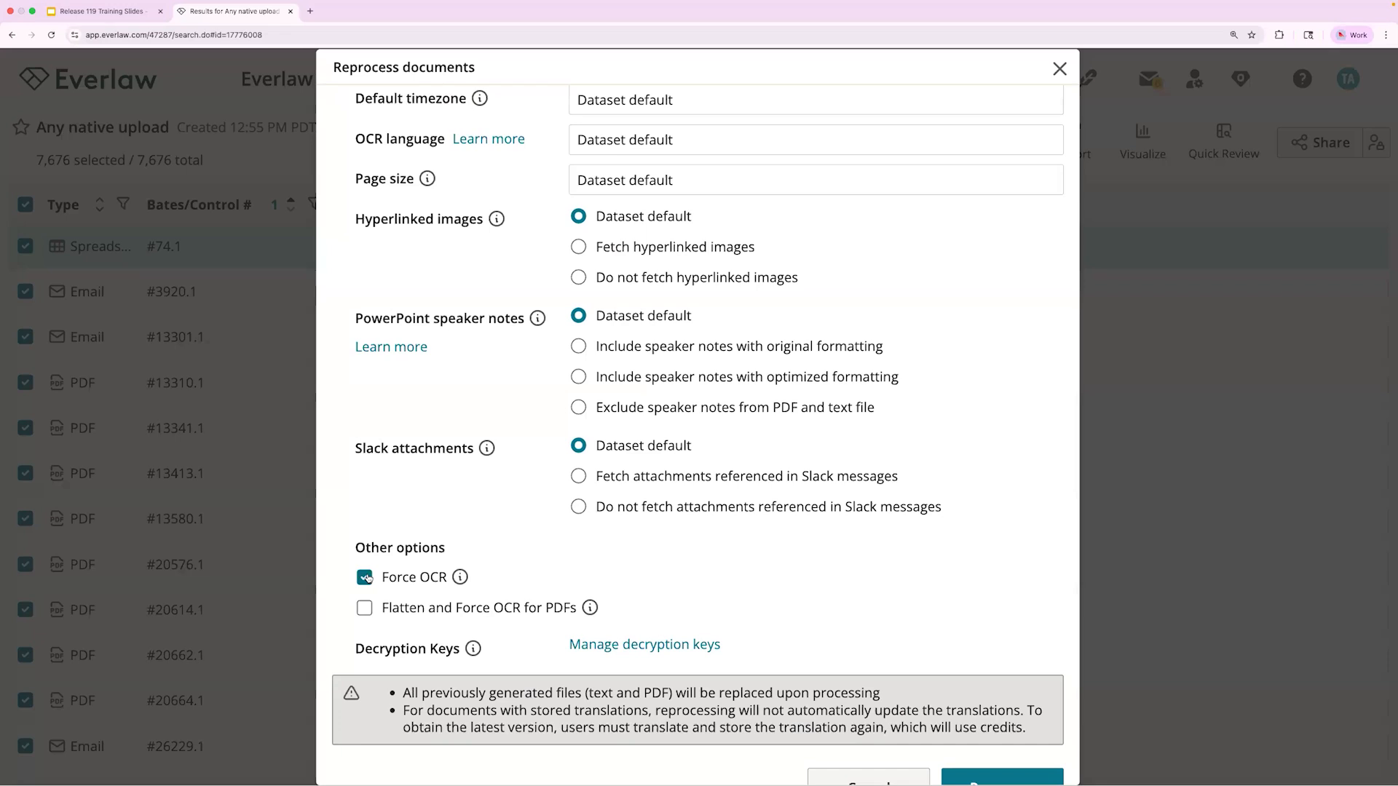
left_click(988, 778)
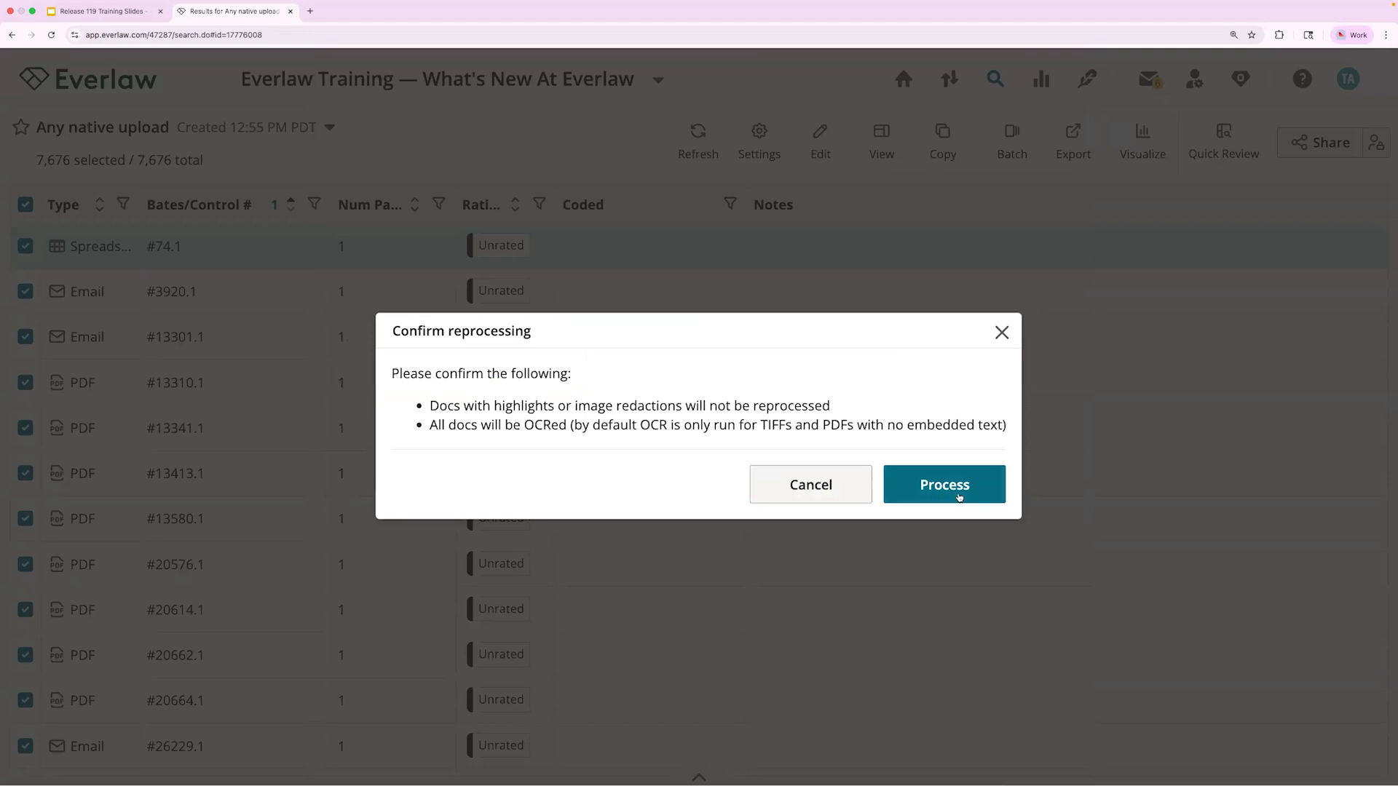
left_click(959, 496)
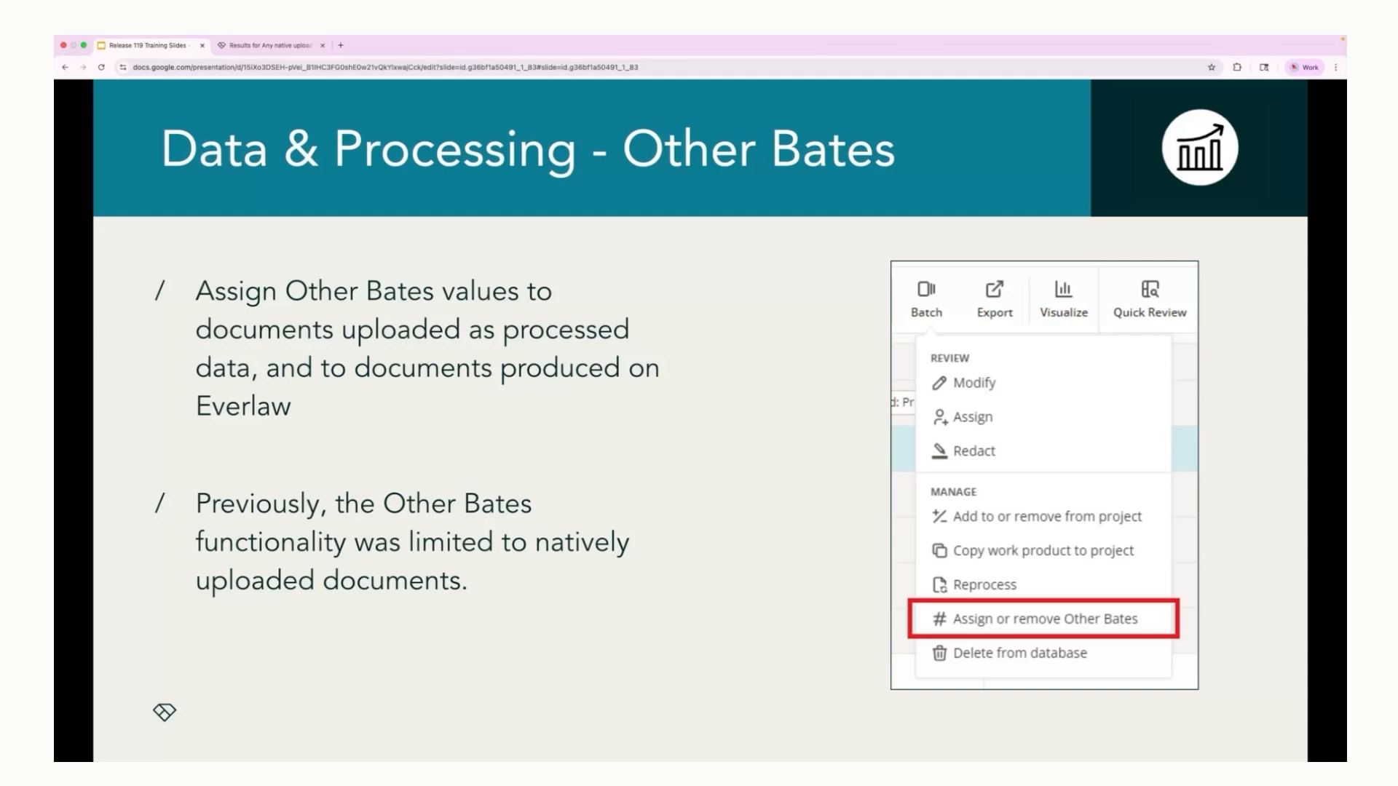
Step: Switch from the slides to Everlaw, return to the project home page and open the Loose PDFs binder
left_click(255, 46)
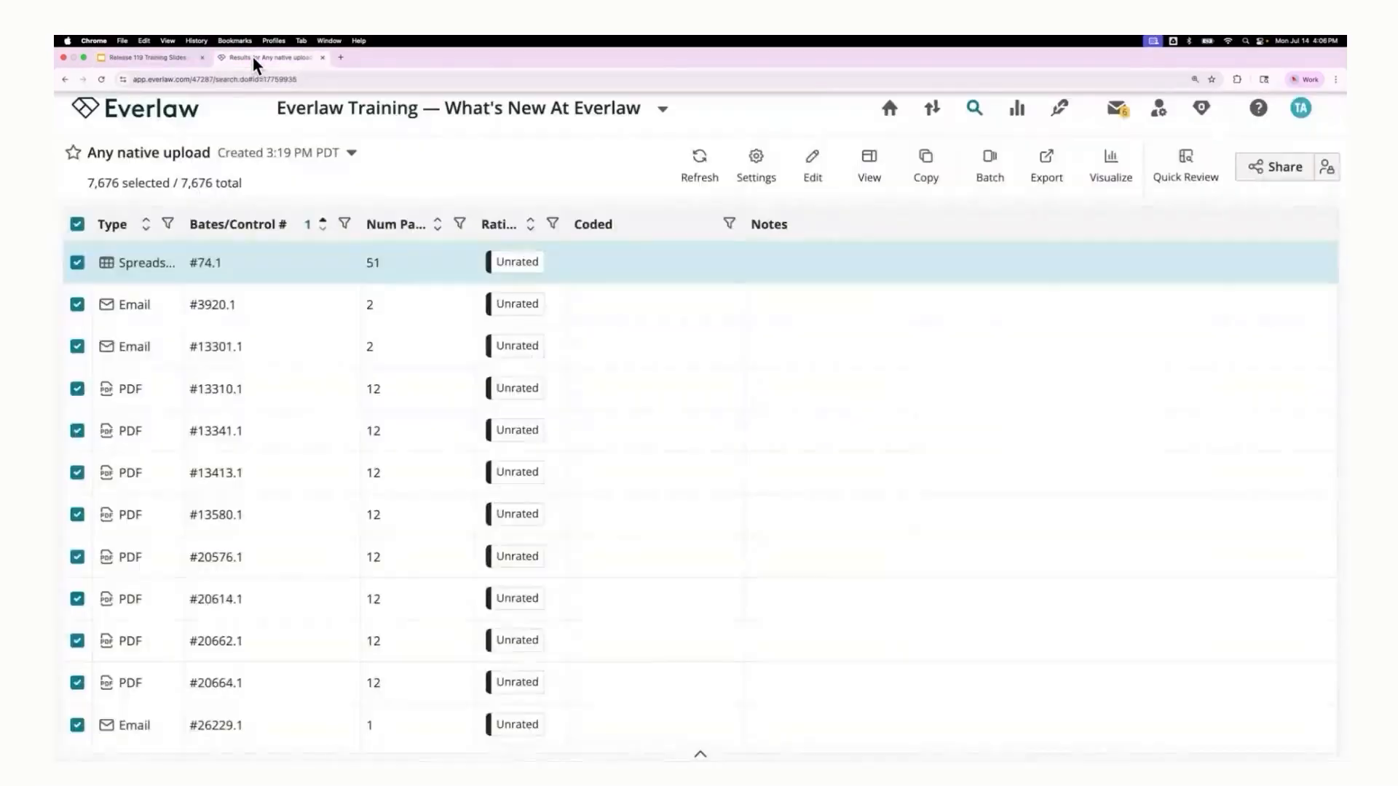
left_click(889, 106)
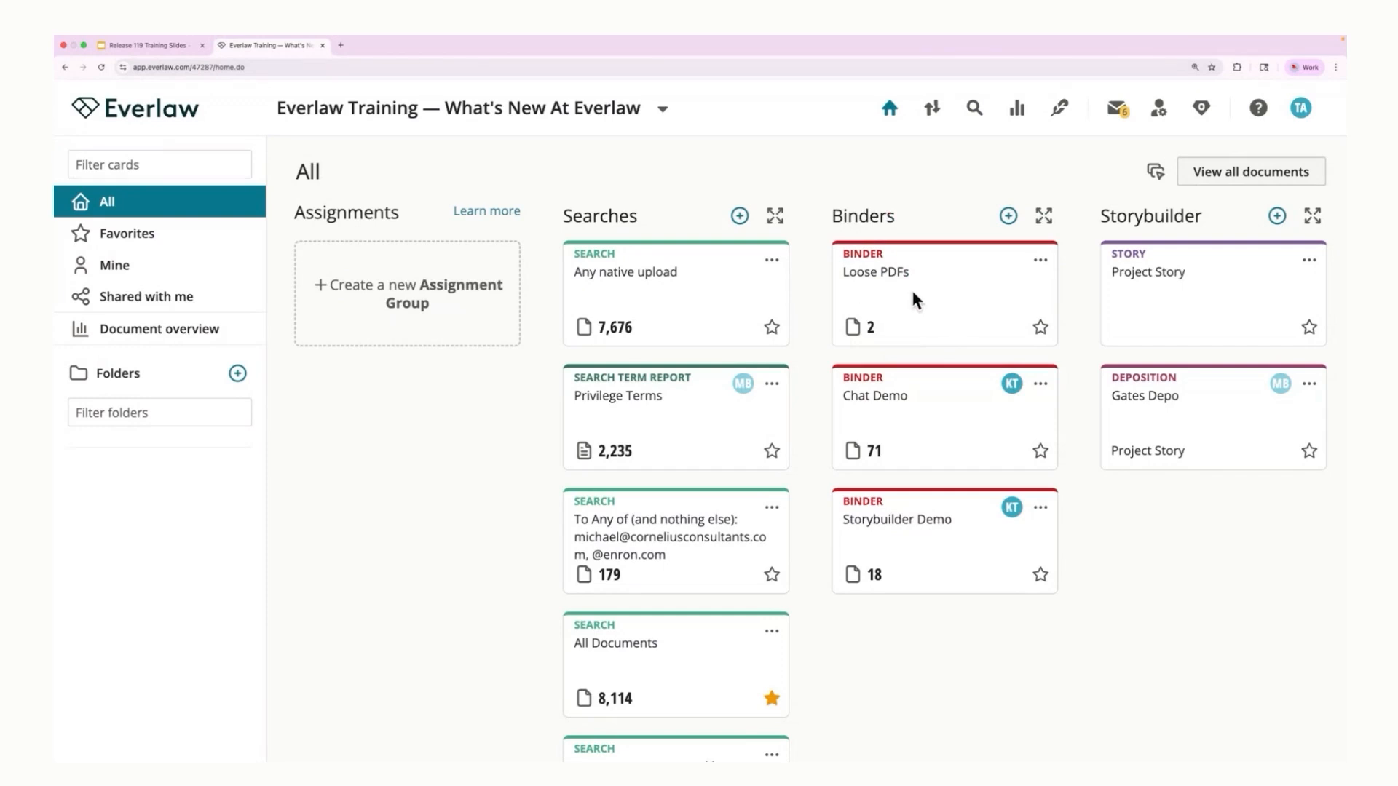
left_click(917, 301)
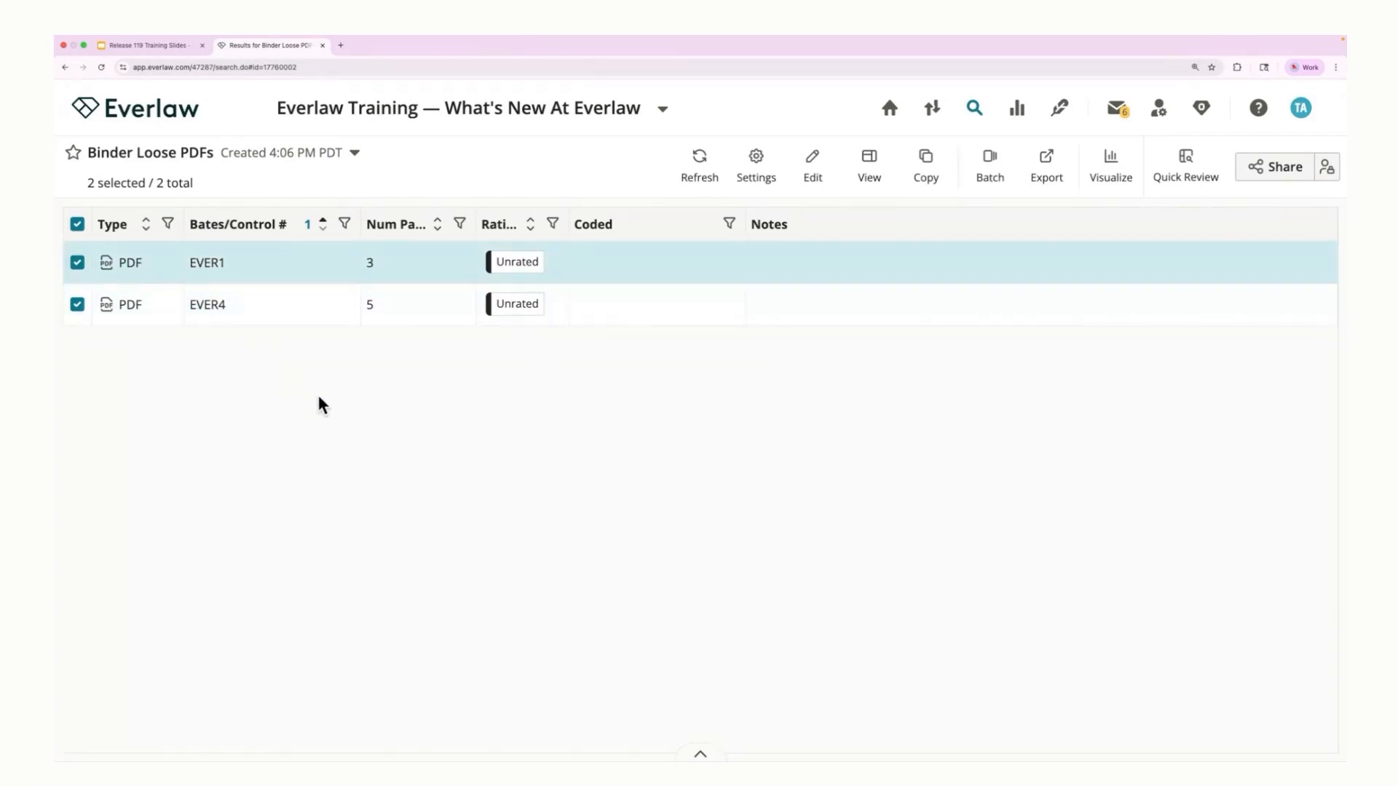
Step: Sort the binder's documents by Bates/Control # in descending order, and return them to ascending order
left_click(322, 224)
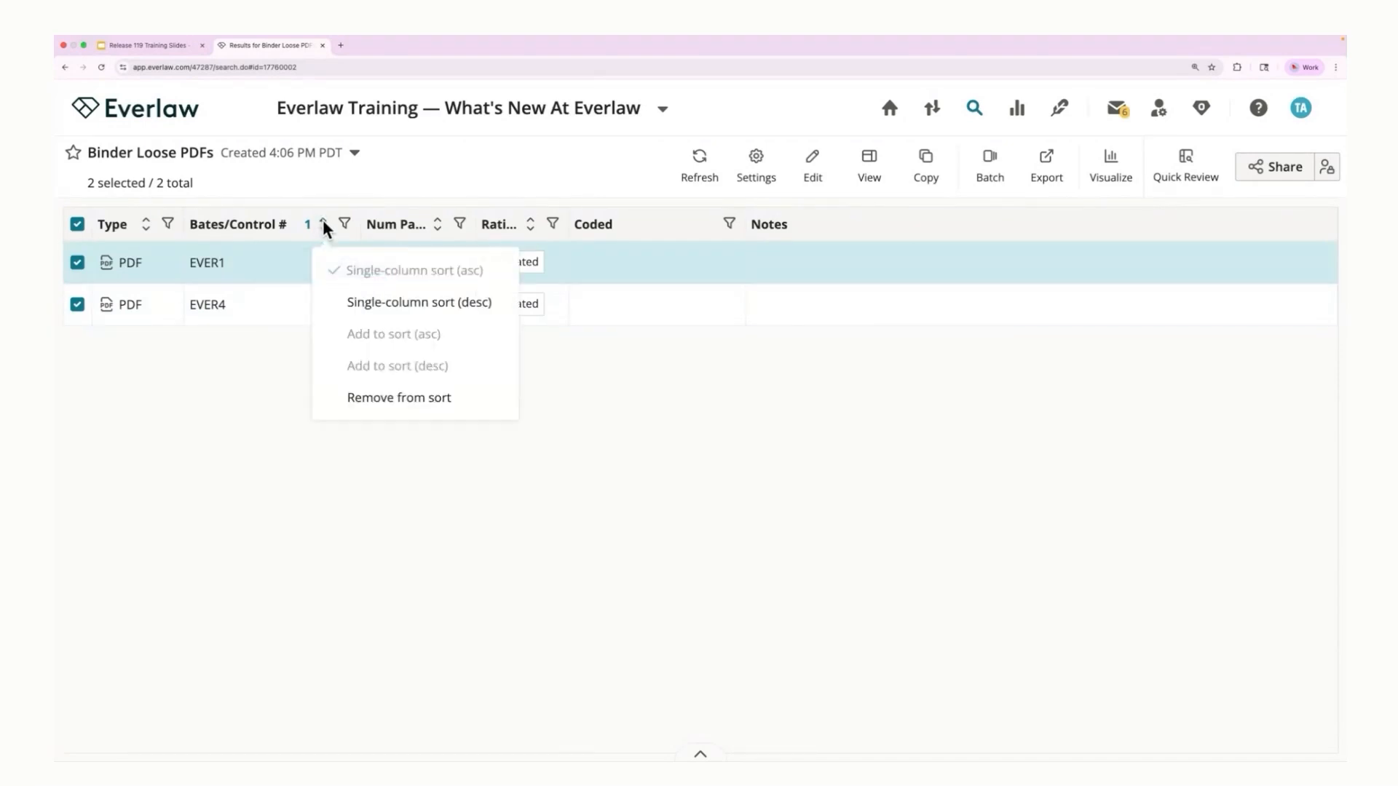
left_click(372, 301)
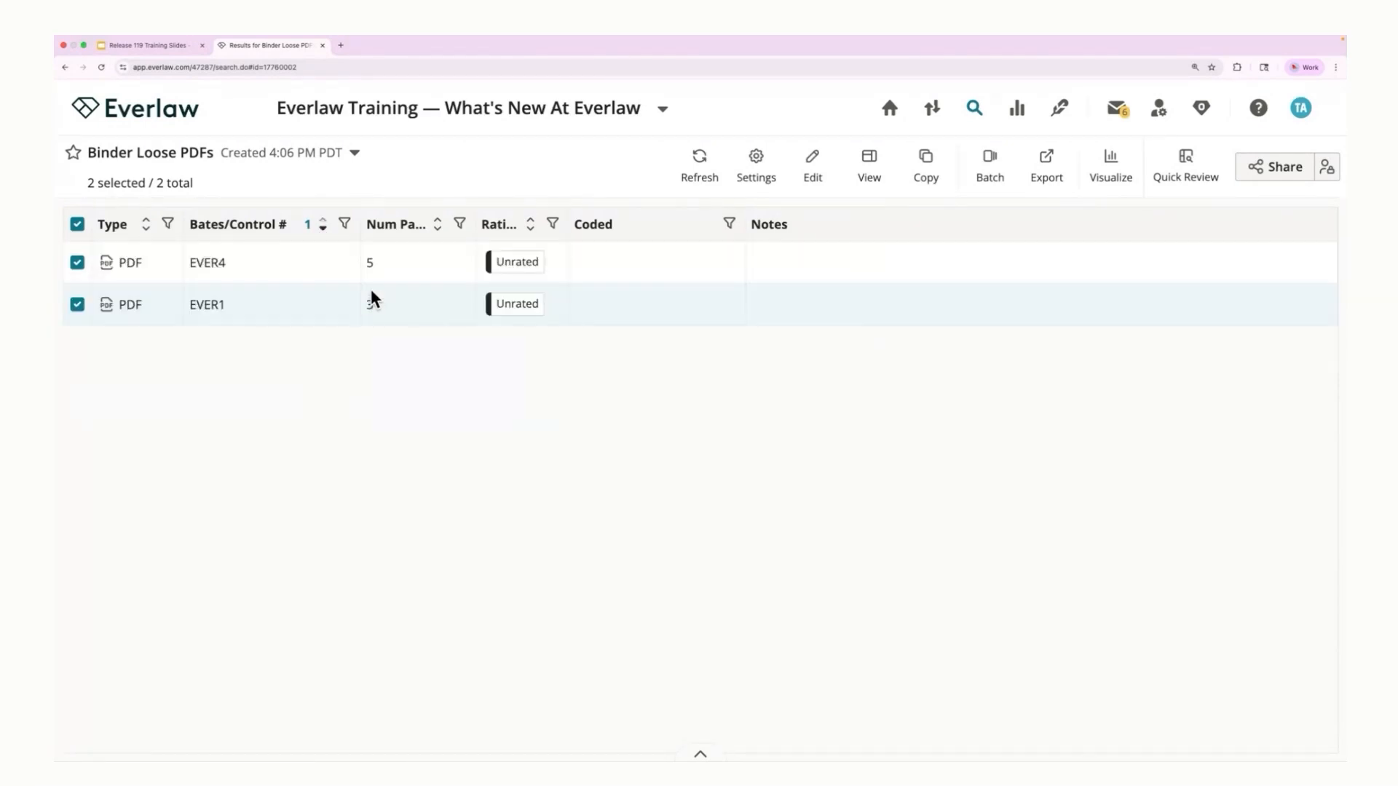
left_click(322, 223)
left_click(401, 275)
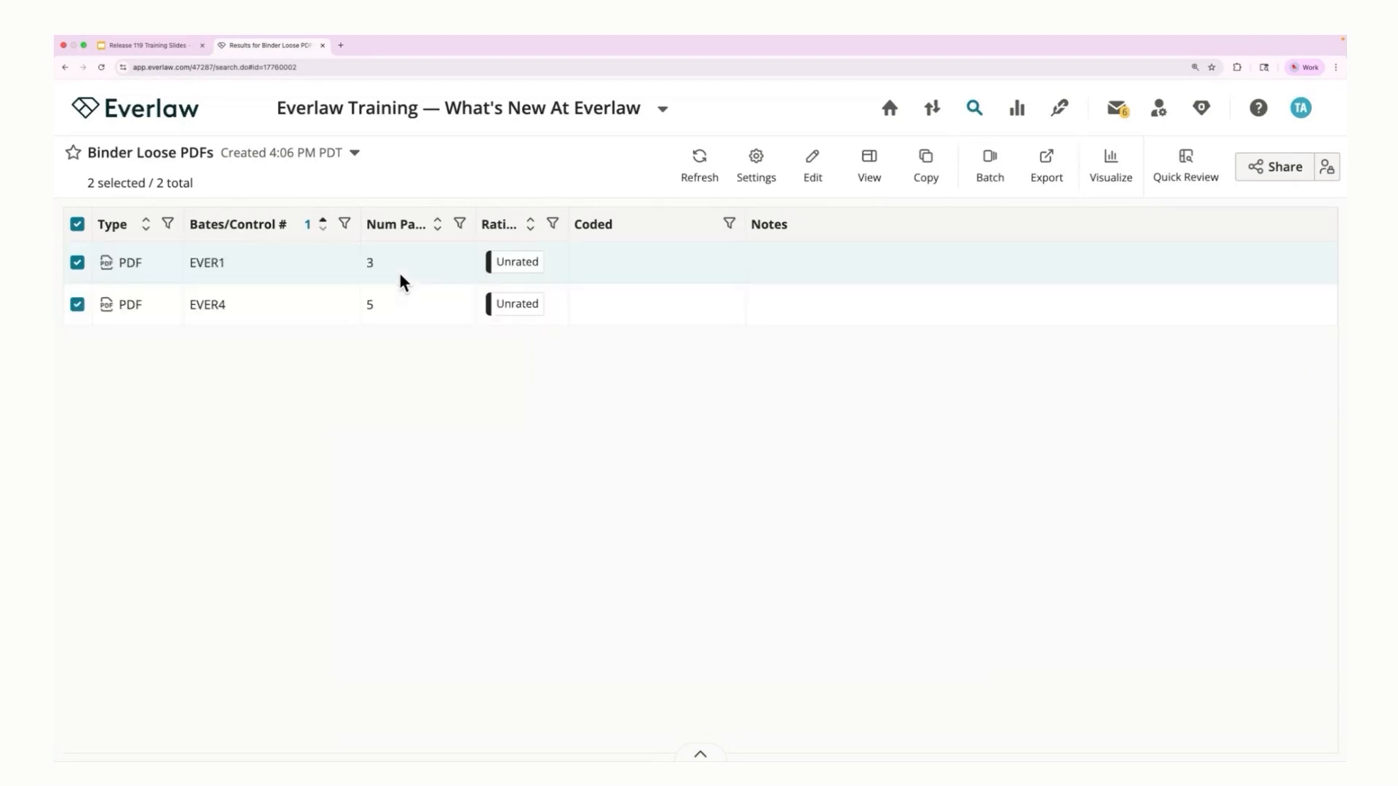
Step: Assign Other Bates values to both binder documents with prefix ABC and Bates number 0001
left_click(998, 181)
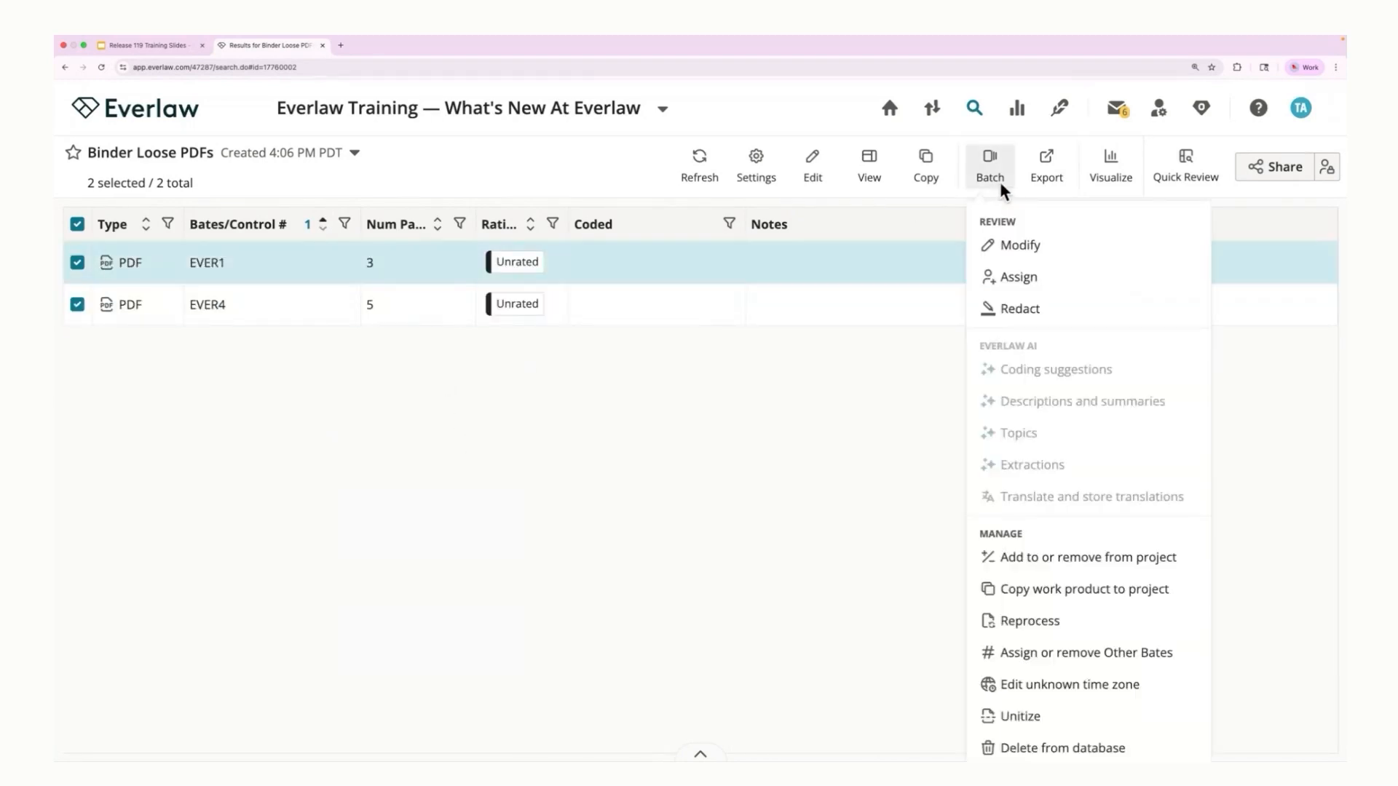
left_click(1153, 655)
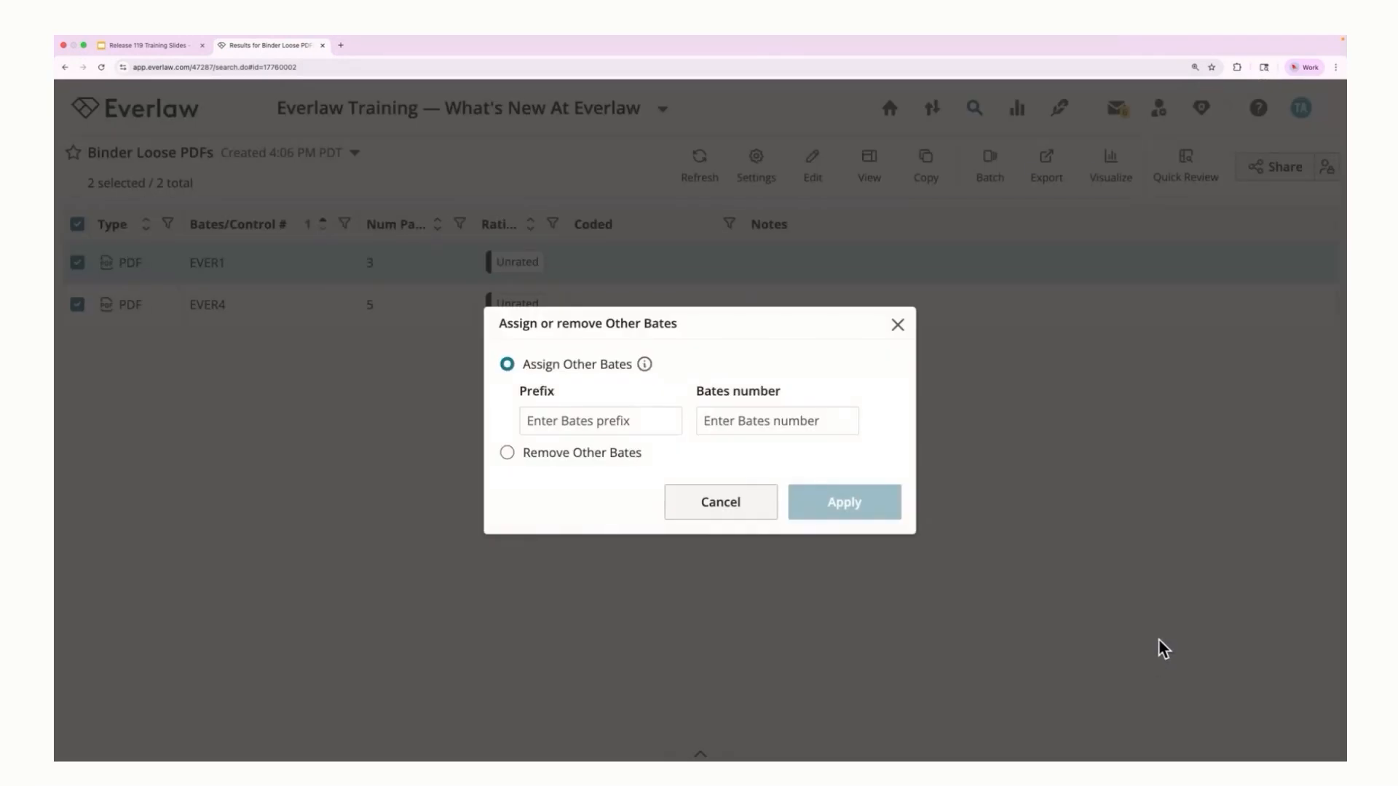
type("ABC")
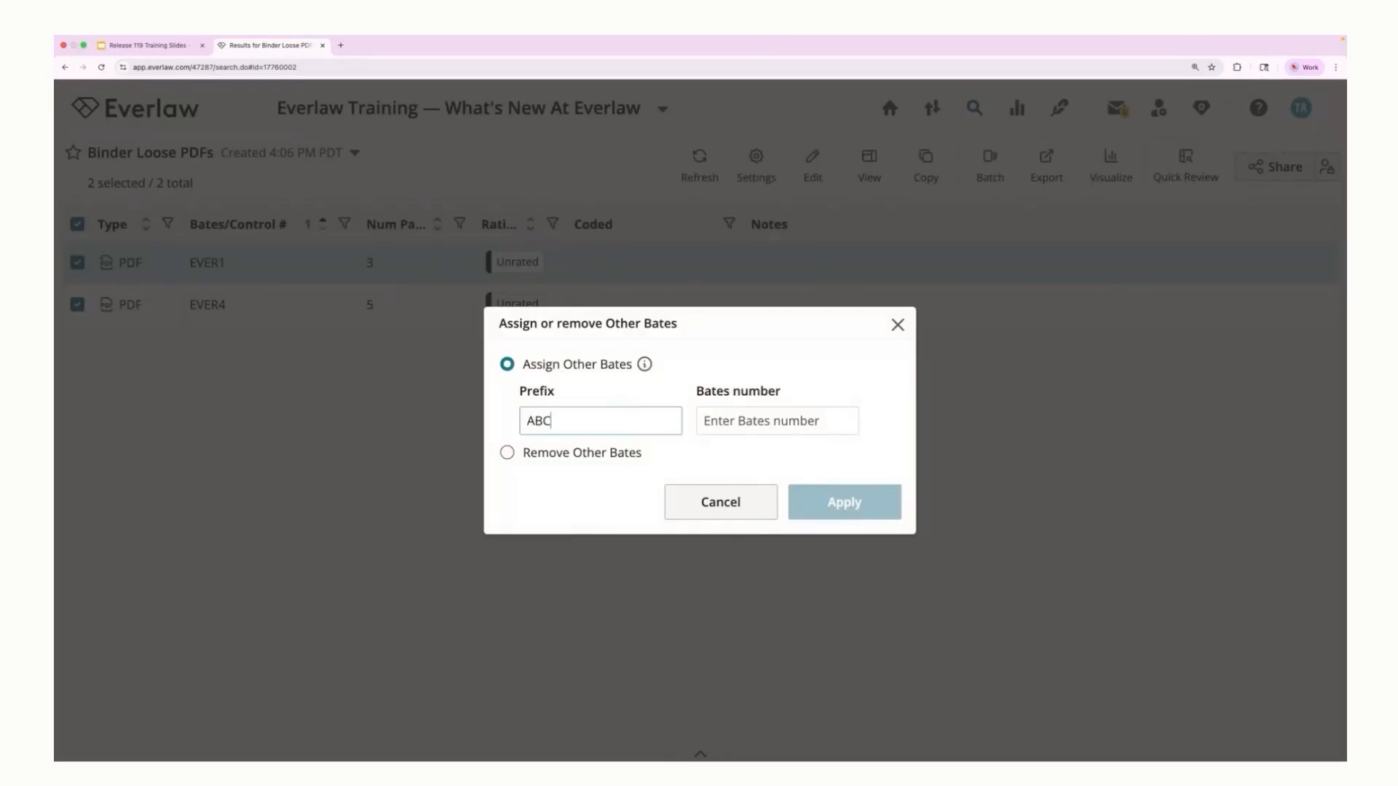
left_click(795, 419)
type("0001")
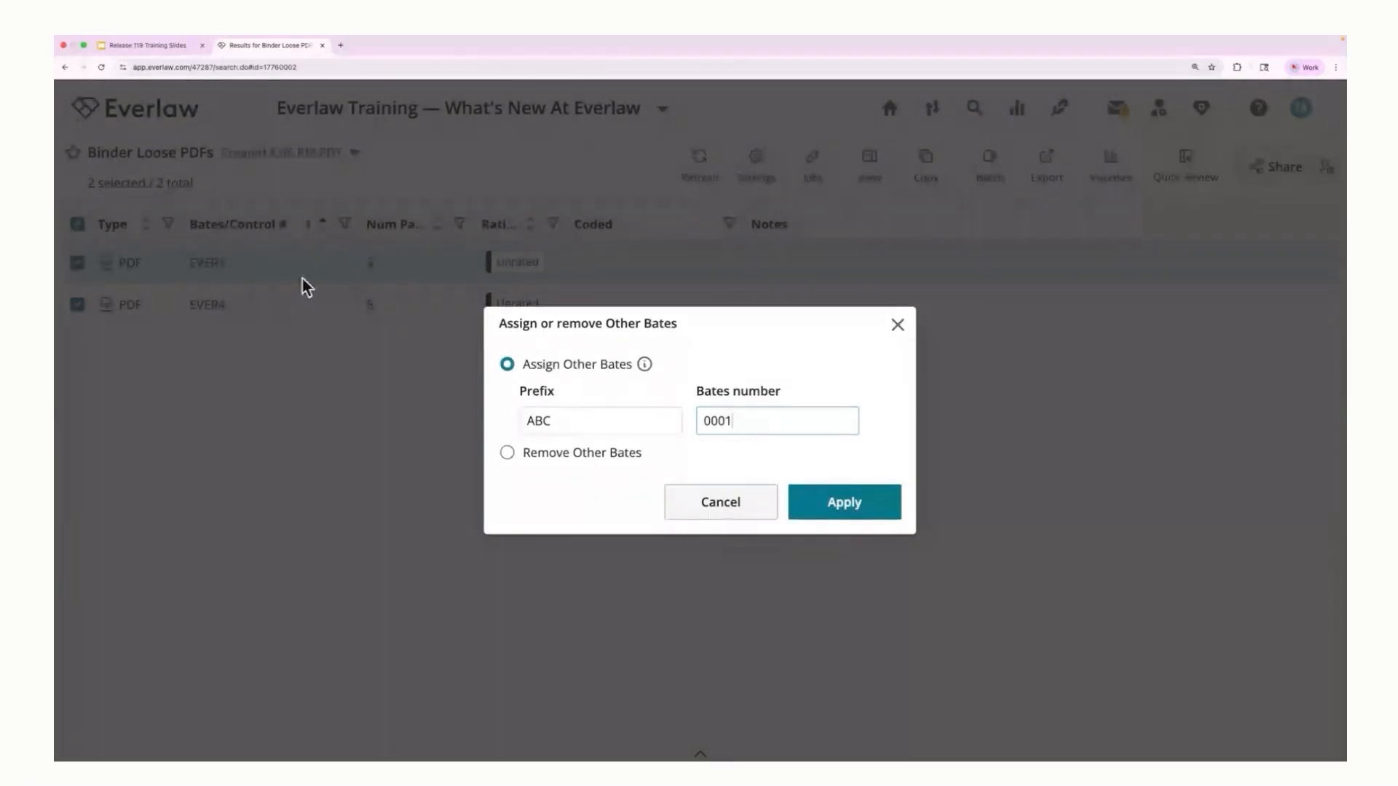
left_click(851, 501)
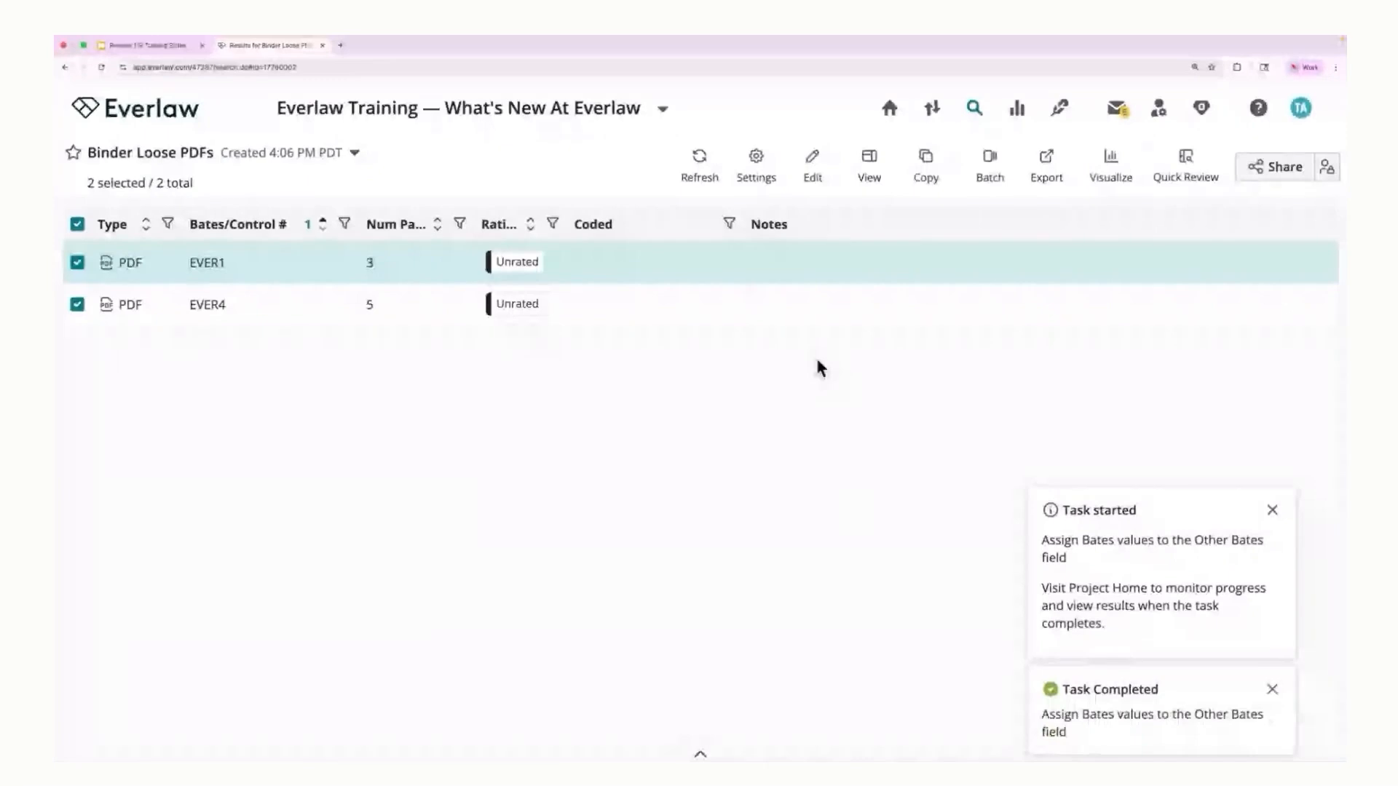
Step: Add the Other Bates metadata column to the Loose PDFs results table
left_click(860, 177)
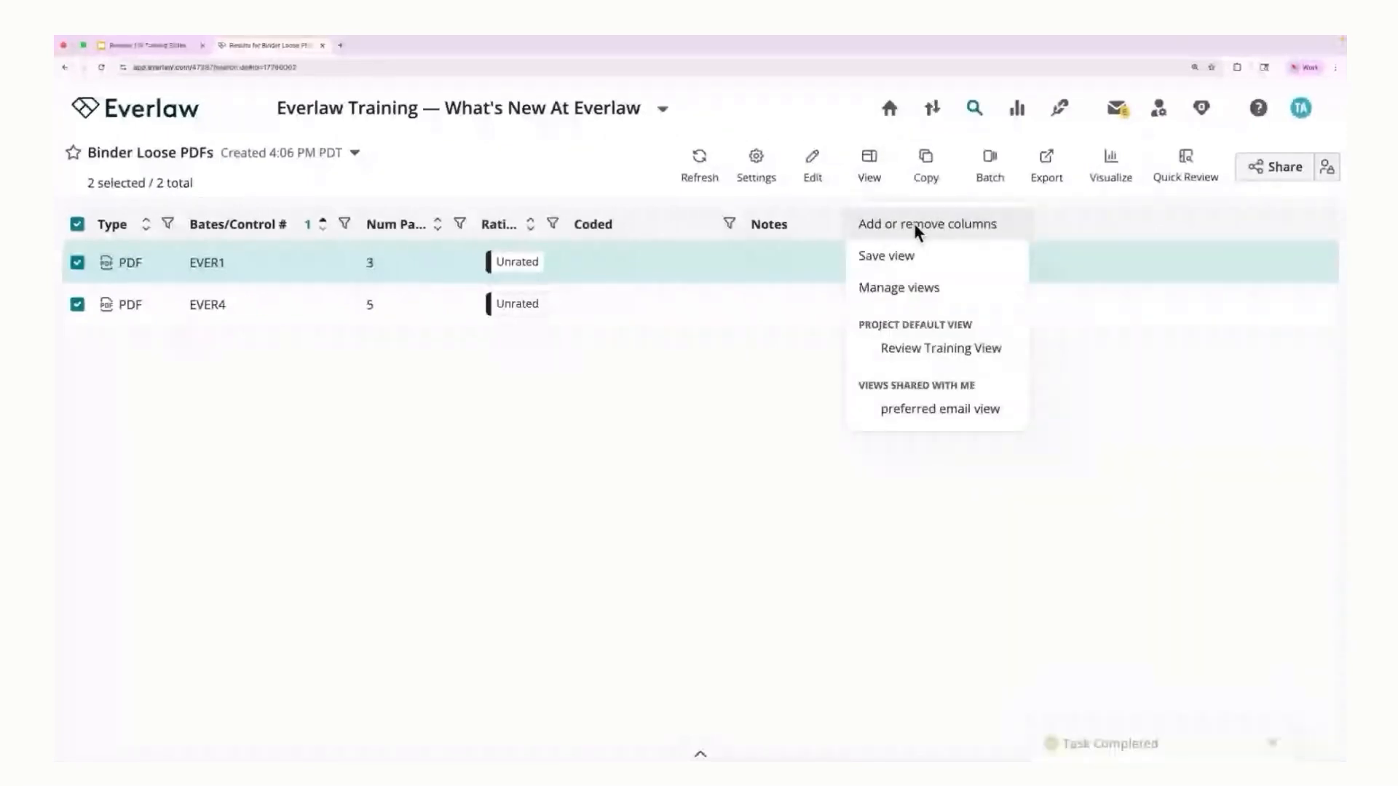
left_click(915, 223)
type("other")
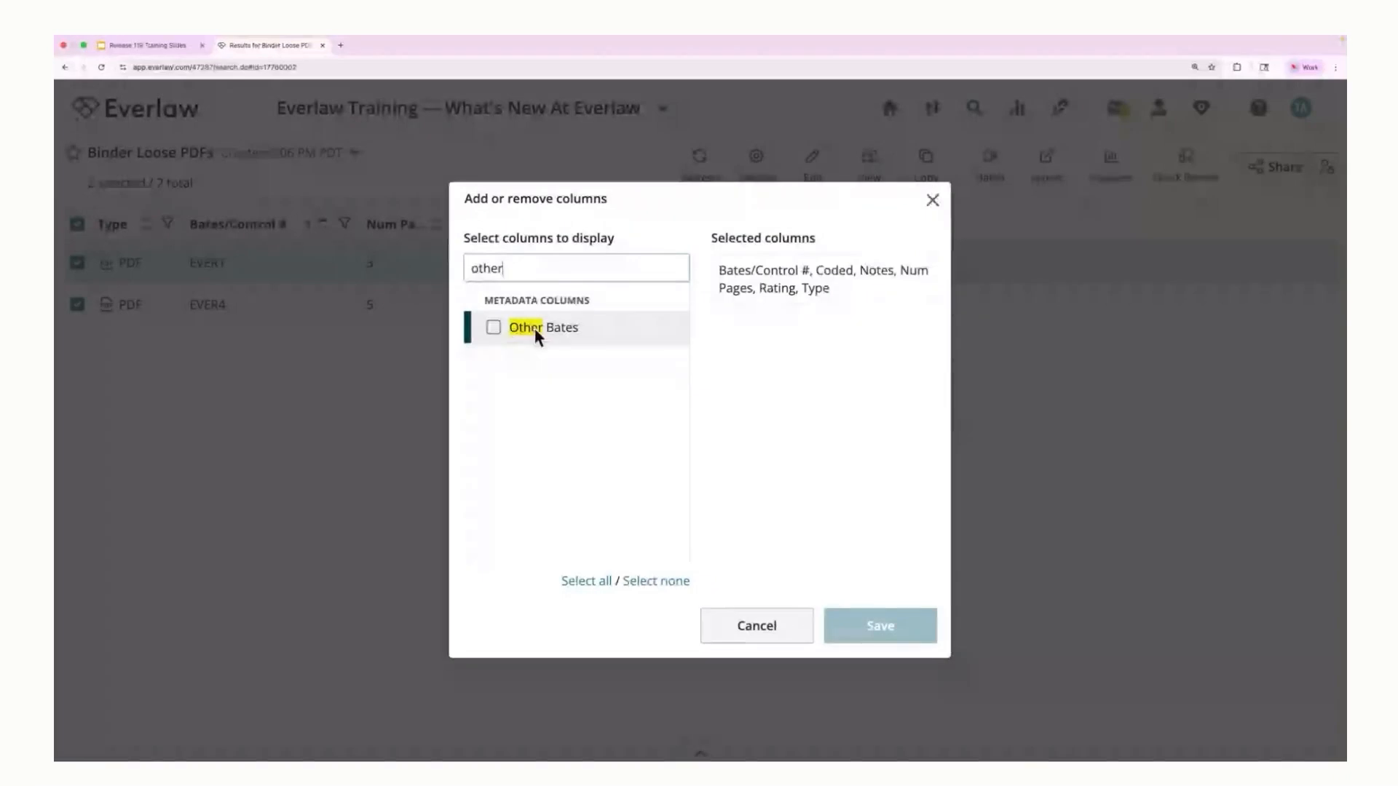
left_click(489, 327)
left_click(877, 625)
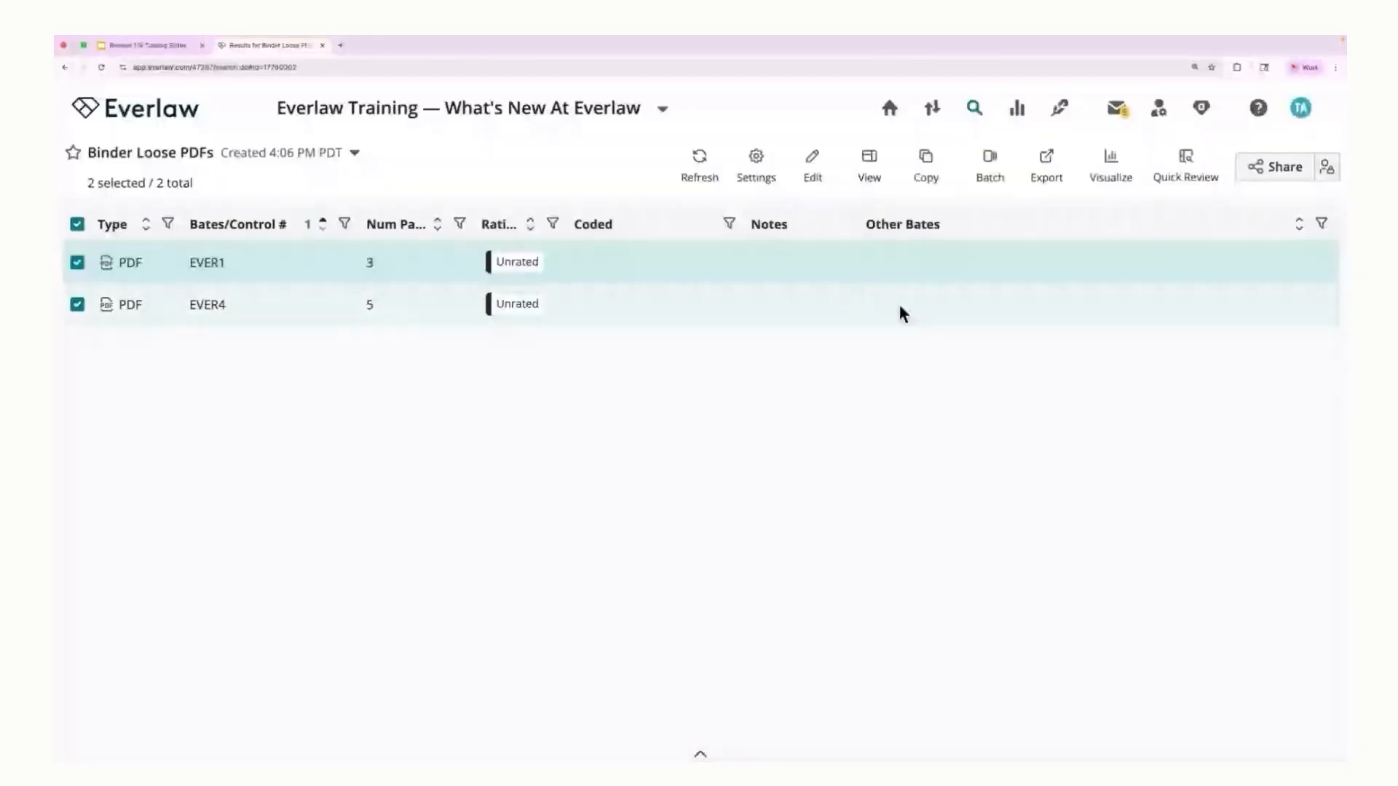
Step: Reload the results page and add the Other Bates column to the table again
left_click(100, 68)
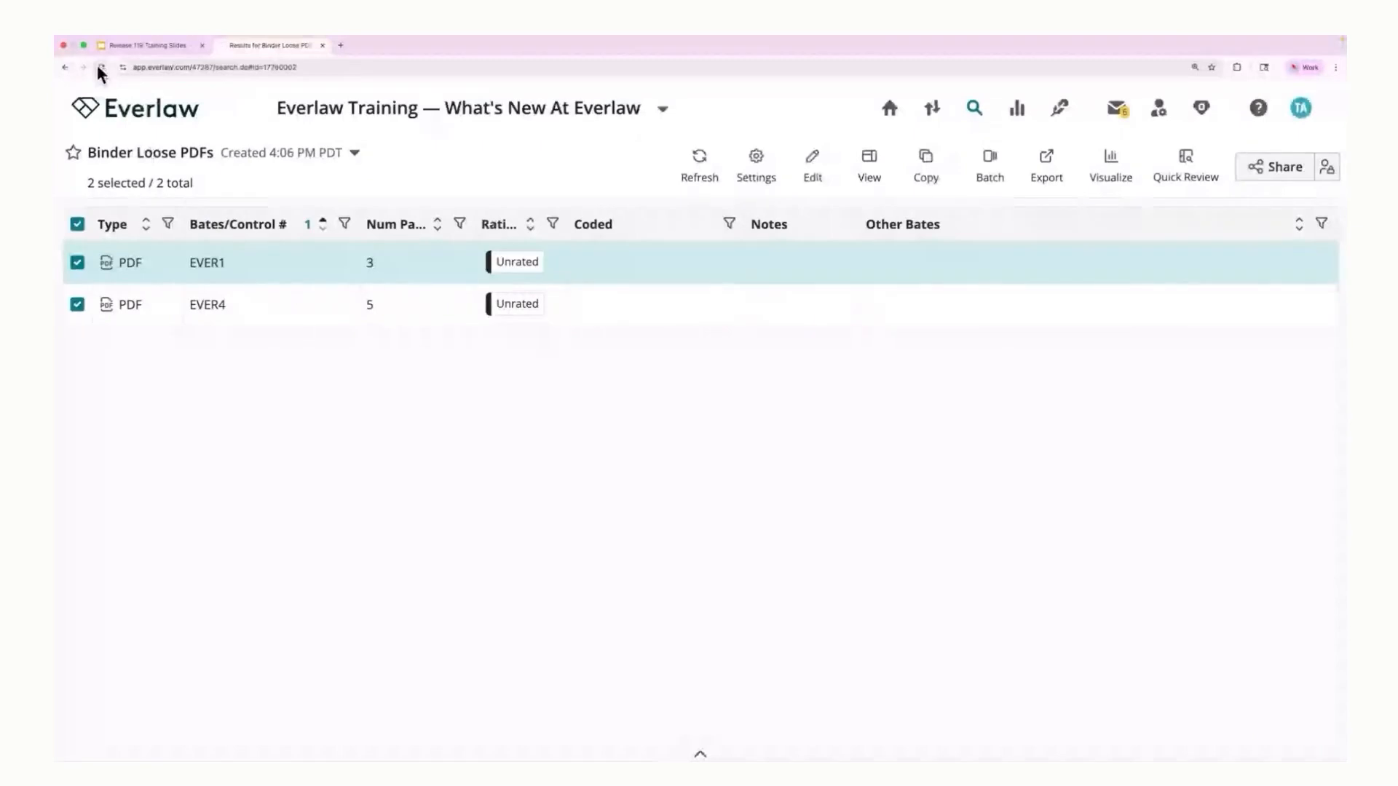
left_click(868, 162)
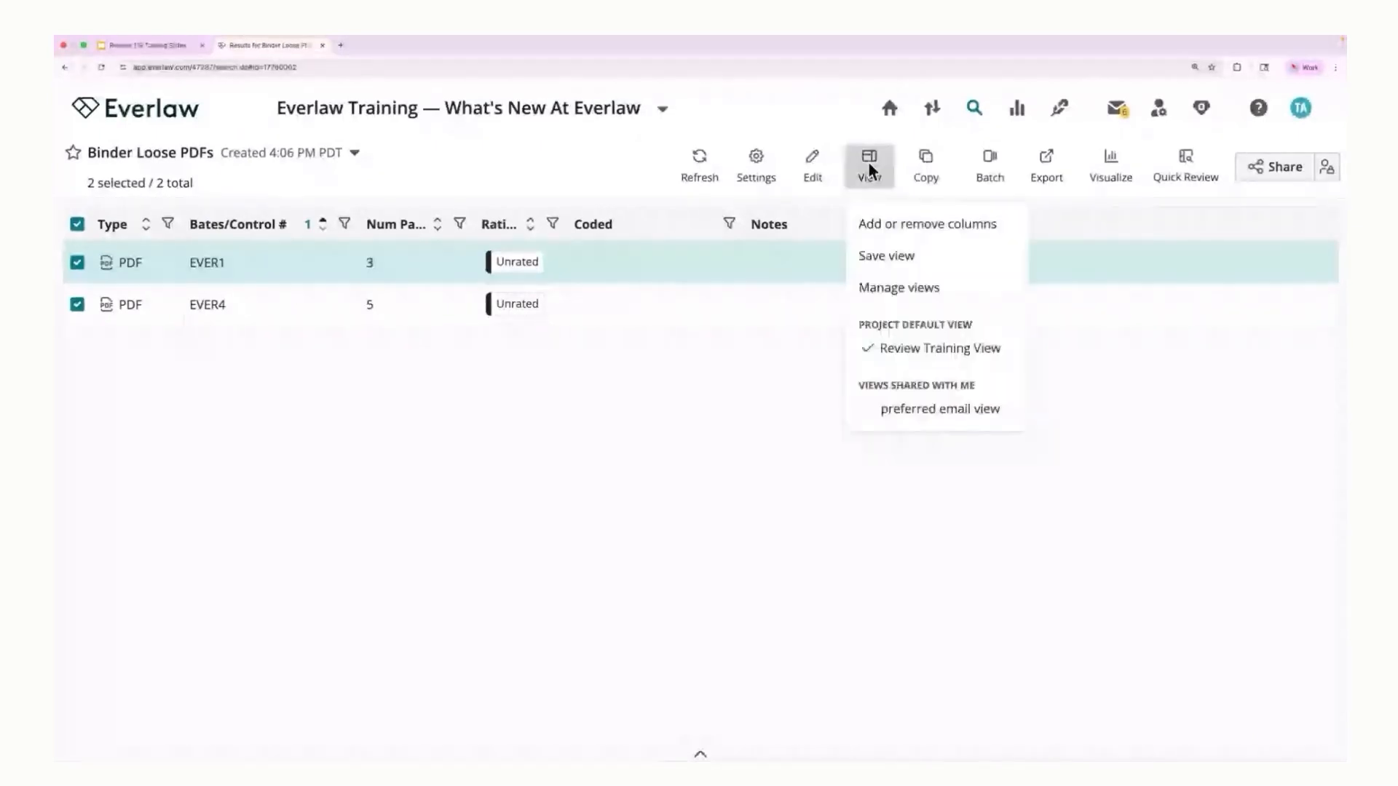
left_click(900, 224)
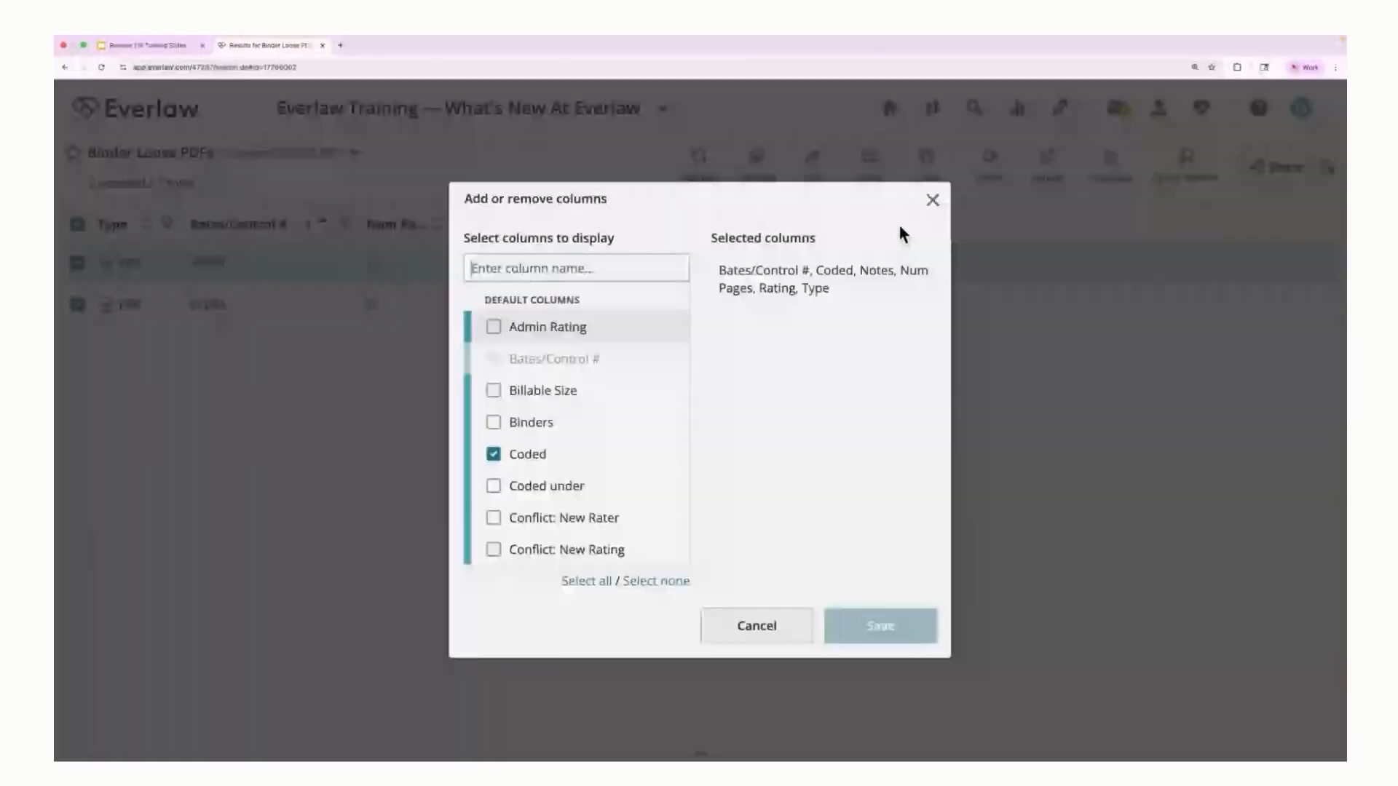
type("other")
left_click(639, 327)
left_click(901, 638)
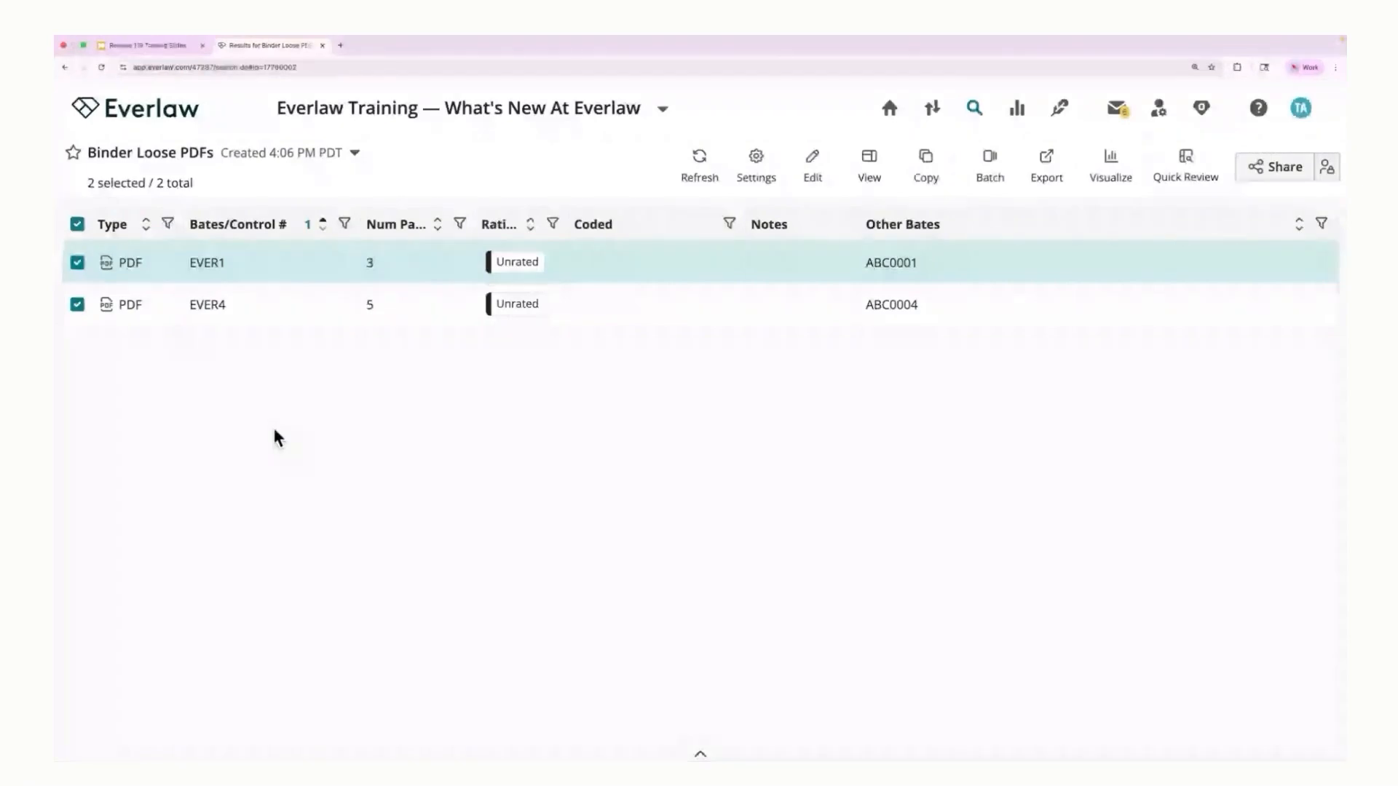
Step: Switch to the Release 119 Training Slides and advance to the "Performance Improvements" slide
left_click(146, 46)
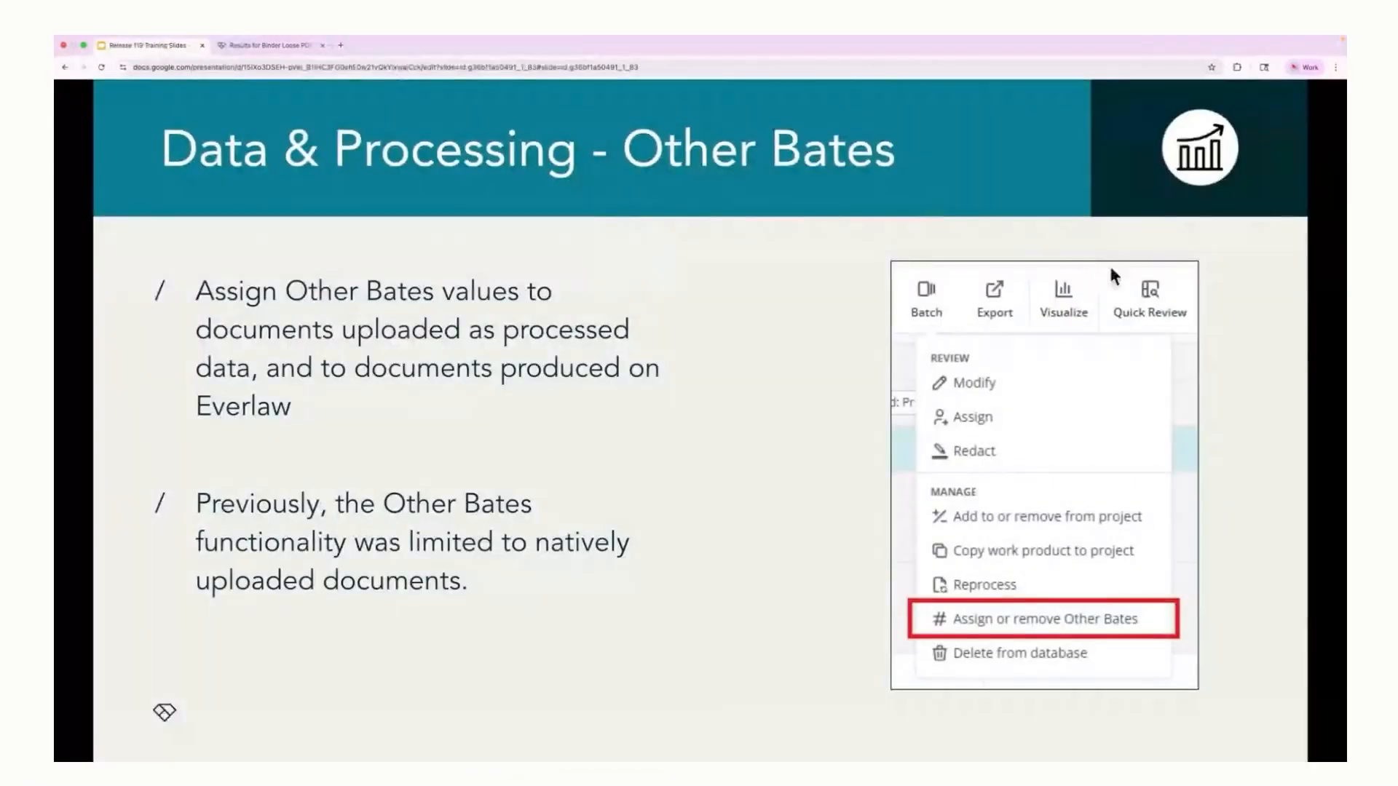
key("Right")
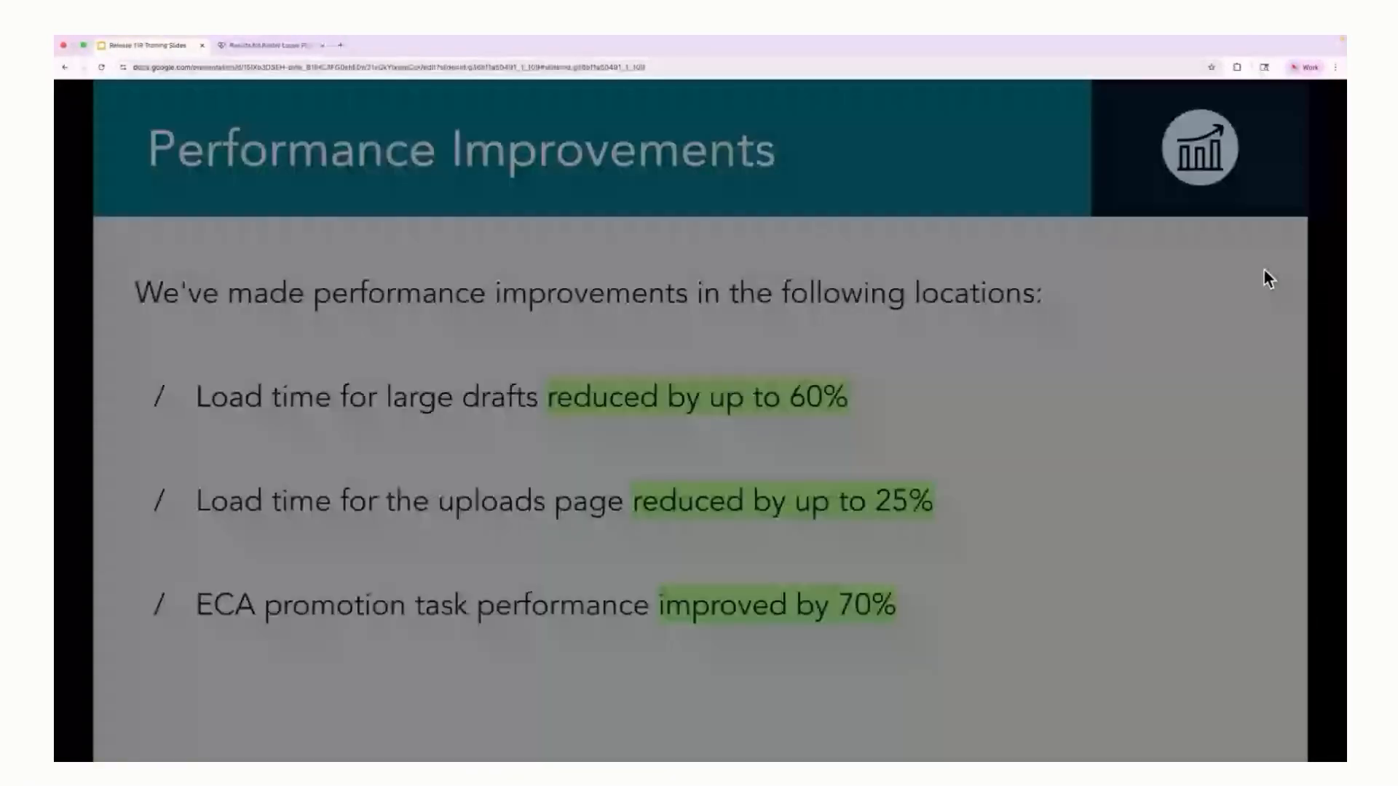